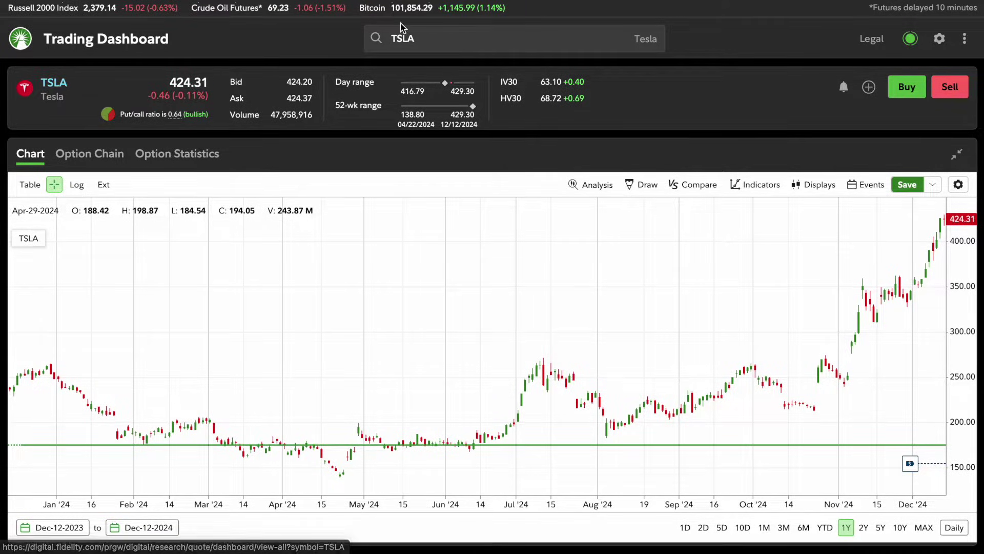
Bring up the Intel (INTC) quote and chart from the recently viewed symbols, and return to Tesla (TSLA)
click(380, 41)
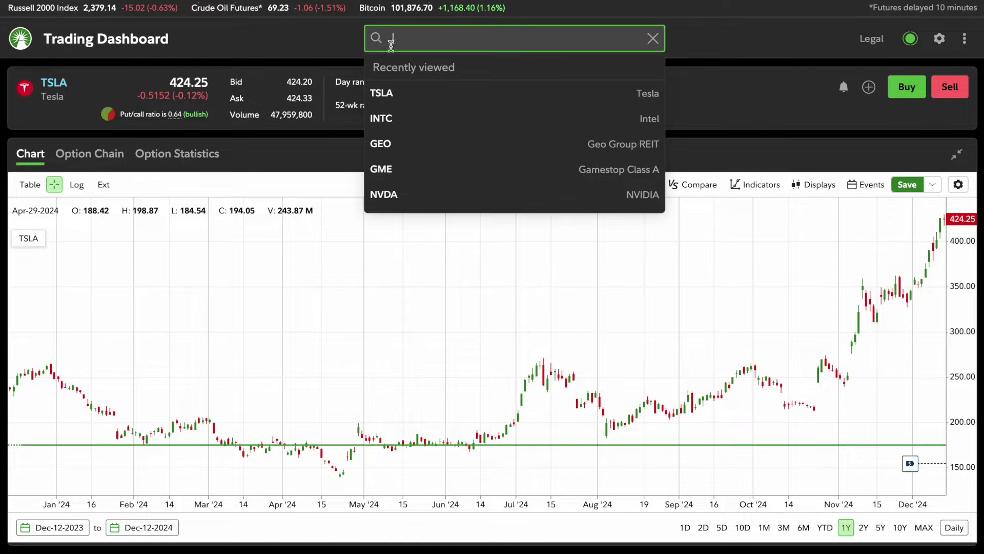
click(413, 119)
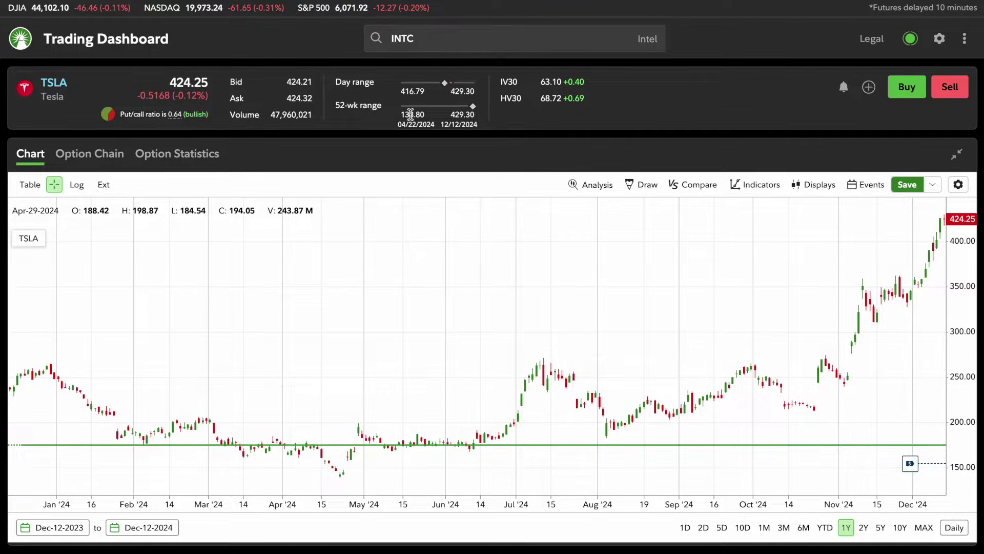
click(436, 41)
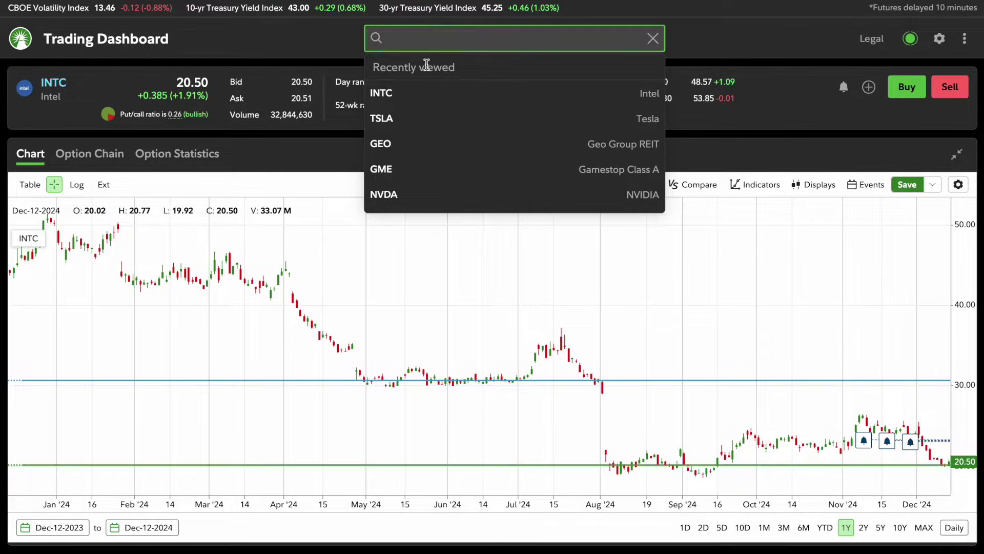
click(402, 117)
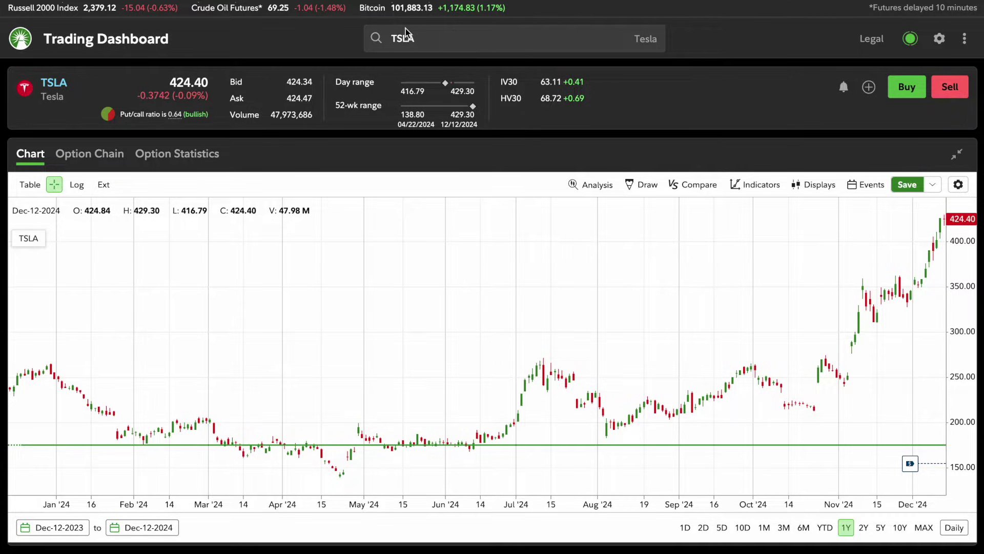
Review Tesla's current price, bid, ask and volume in the quote summary
double_click(181, 82)
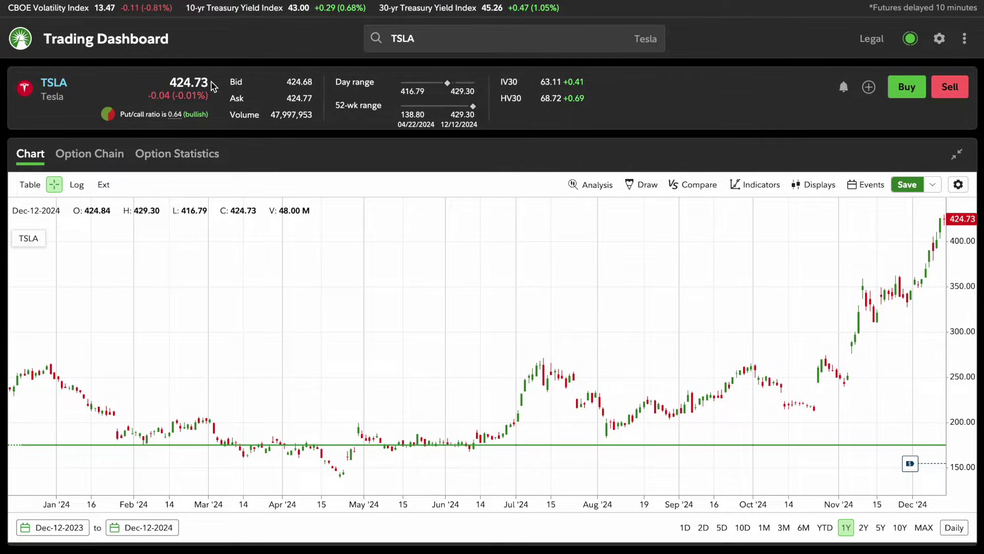
double_click(240, 84)
drag(230, 99, 301, 115)
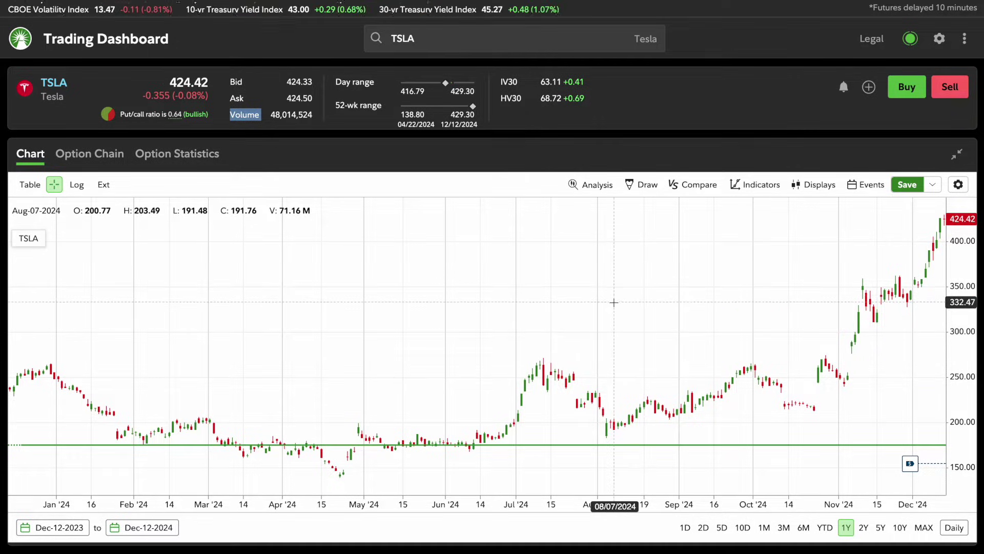
View the Tesla chart over different time ranges, including one day, two days and one month
click(686, 528)
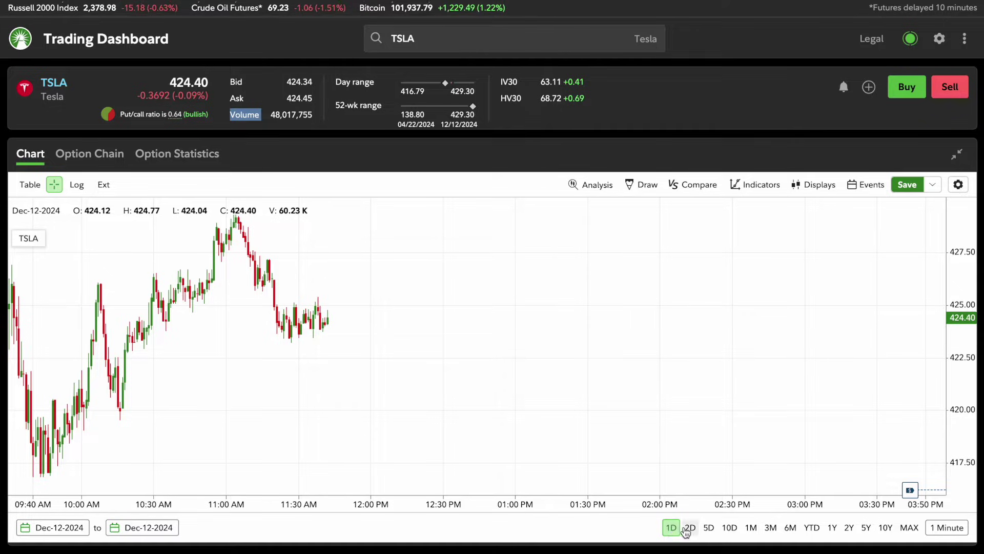
click(688, 529)
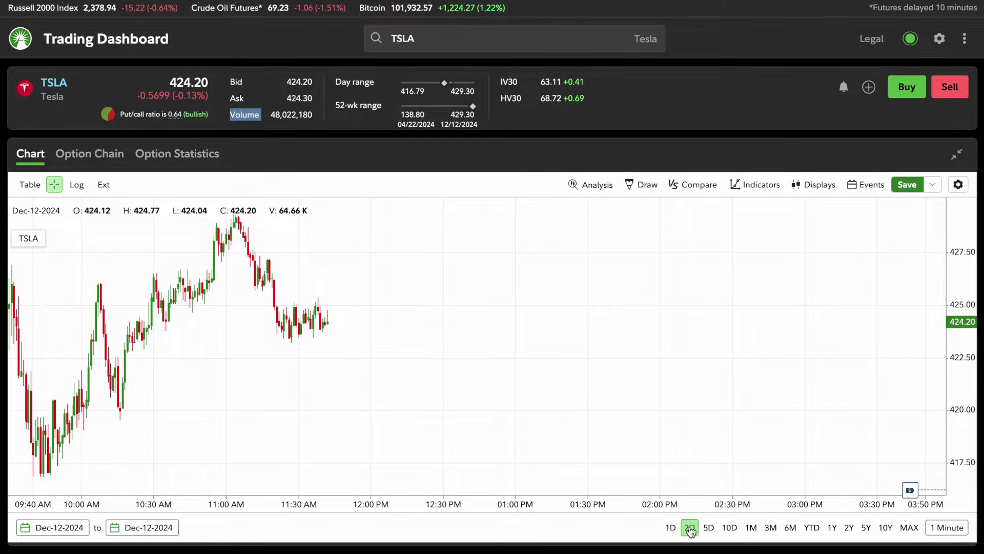
click(730, 529)
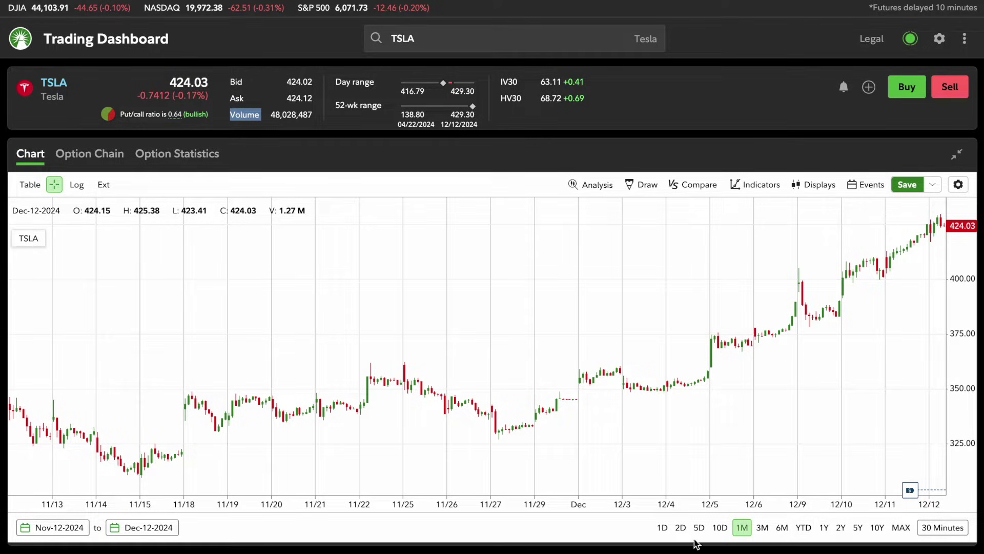
Show the technical analysis for Tesla, review its preference, alternative and comments, and turn it off again
click(597, 184)
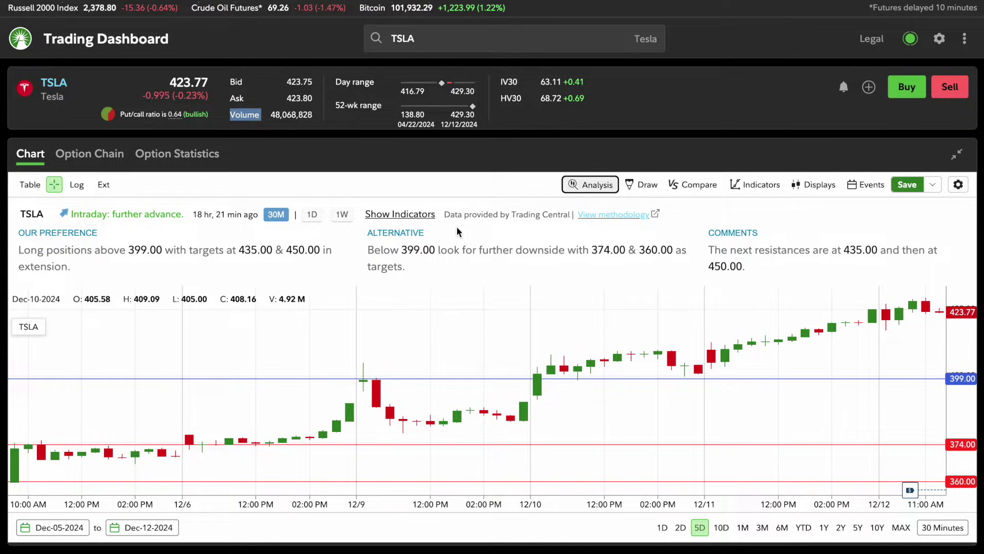
click(397, 247)
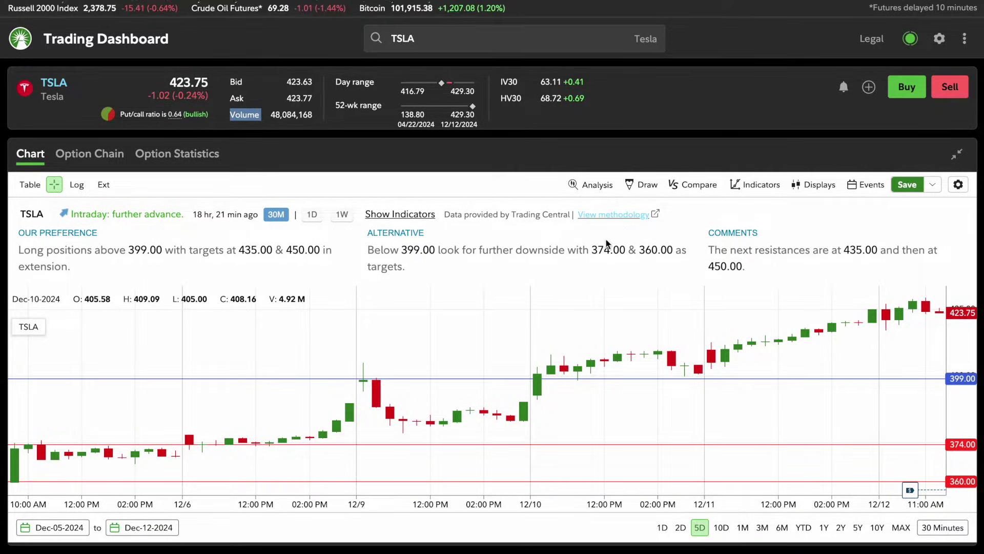
click(596, 186)
click(596, 186)
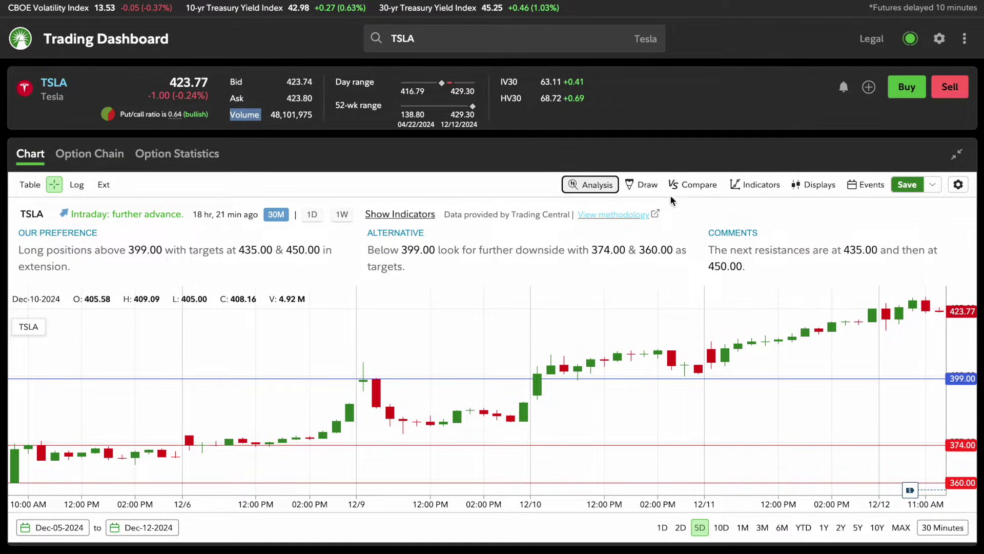
click(605, 192)
Set the Tesla chart to the one-year range and narrow it to the candles from September to December 2024
click(641, 189)
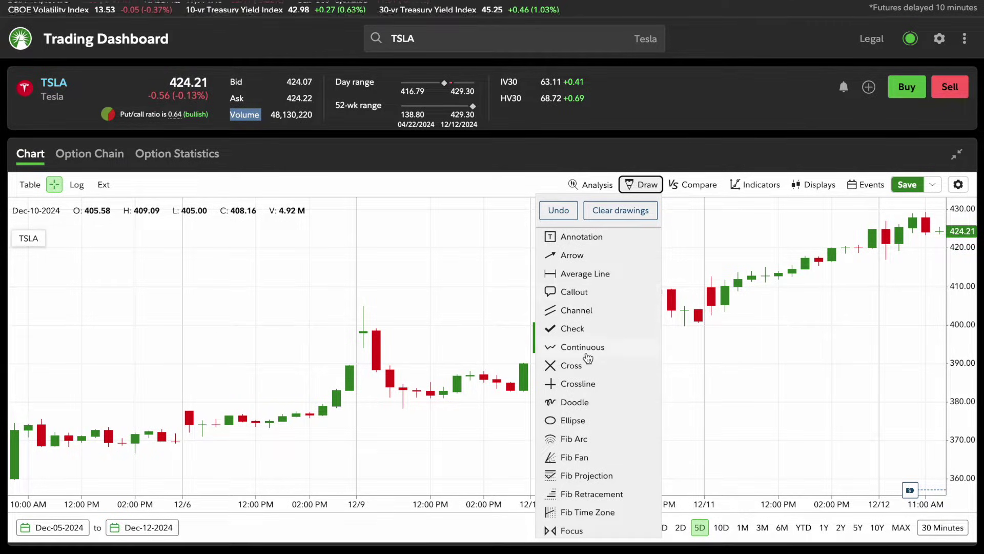
click(815, 528)
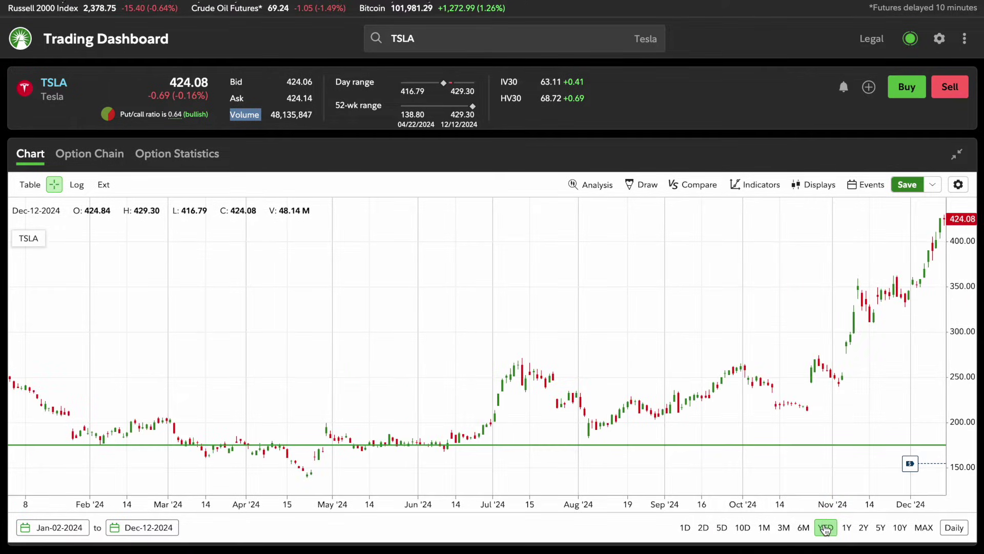
click(846, 528)
drag(841, 390, 711, 388)
scroll(711, 388, up, 3)
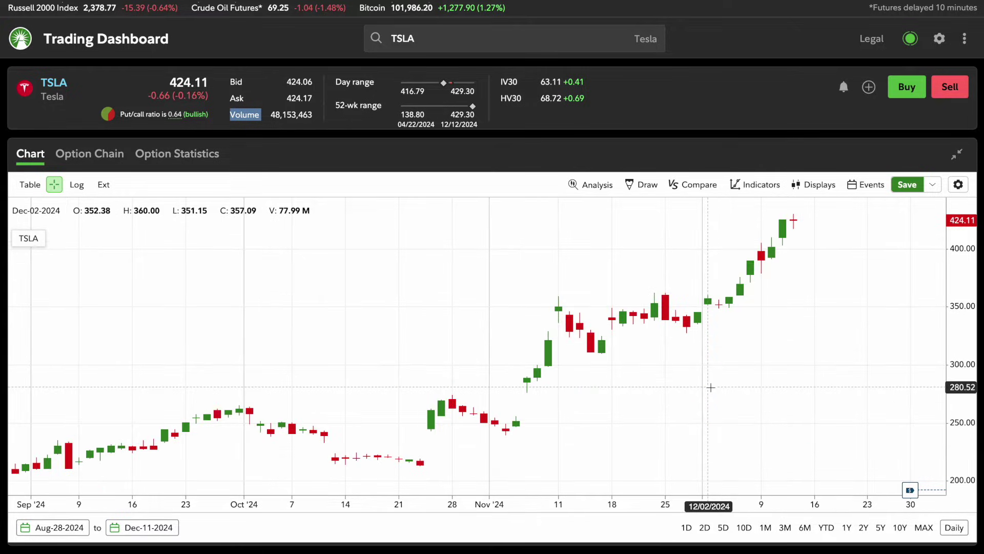
Add a callout reading "Buy some more shares < 360" above the late November 2024 candles
click(647, 187)
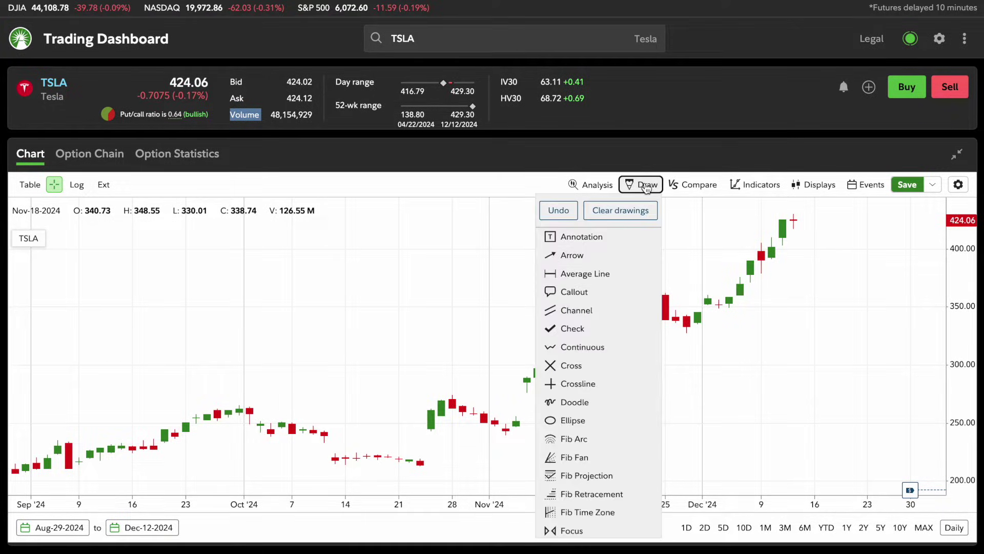
click(596, 290)
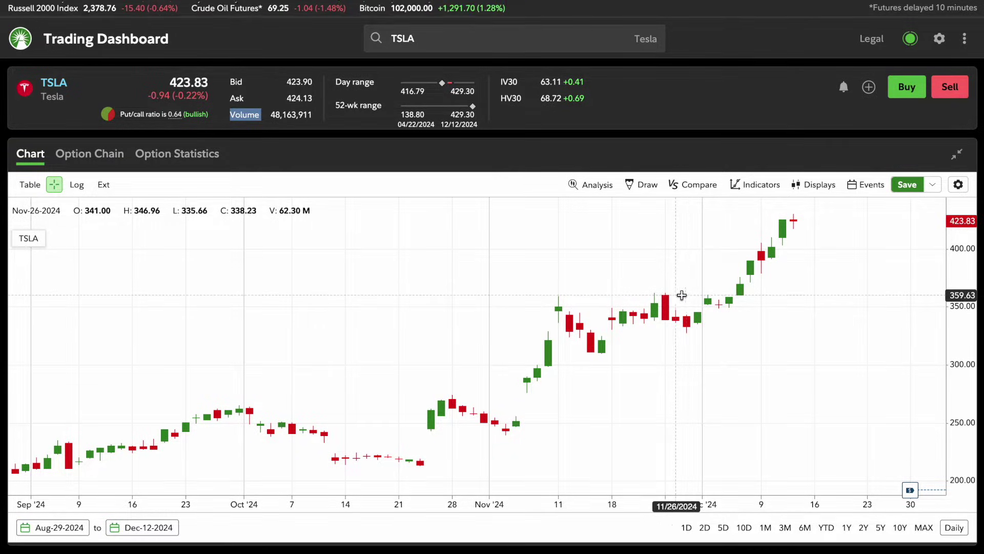
click(690, 283)
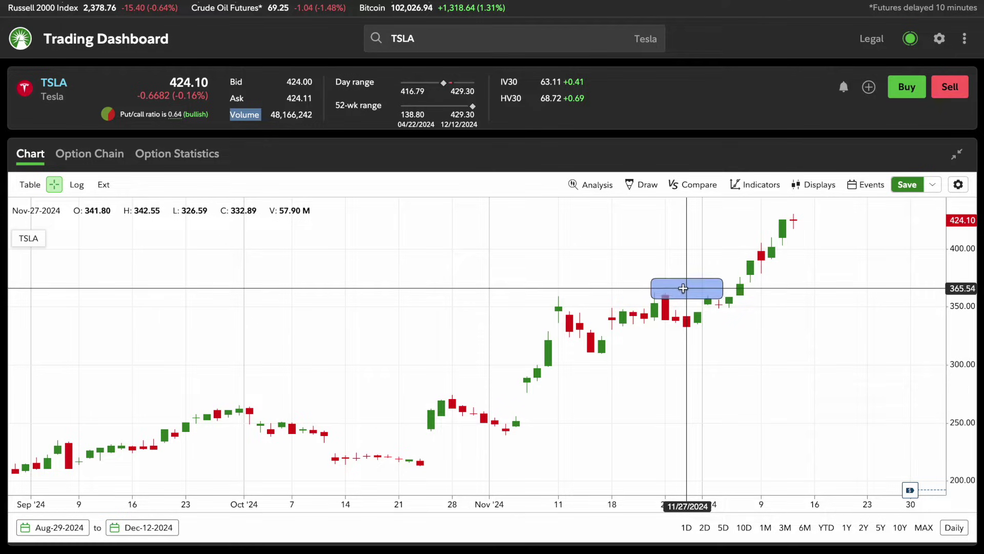
click(682, 289)
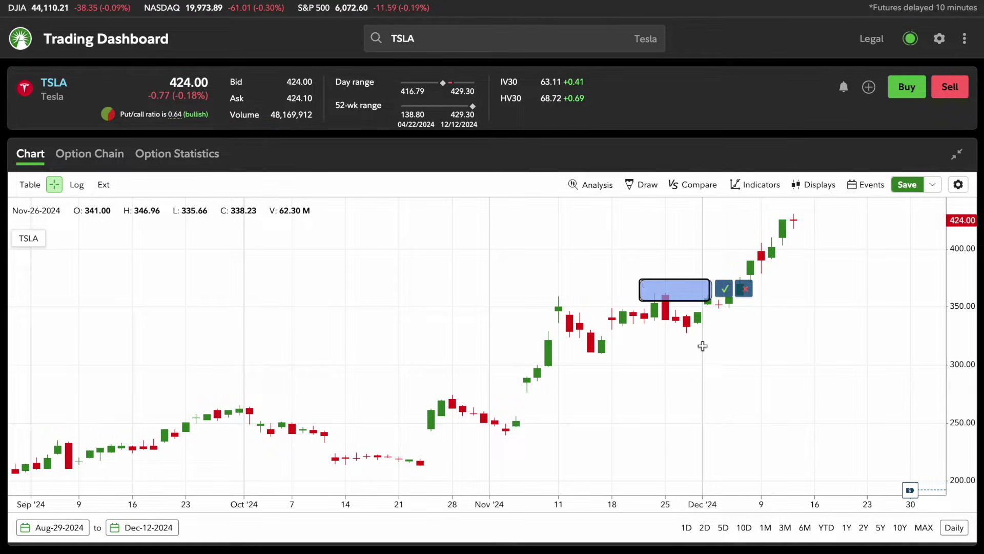
text(Re)
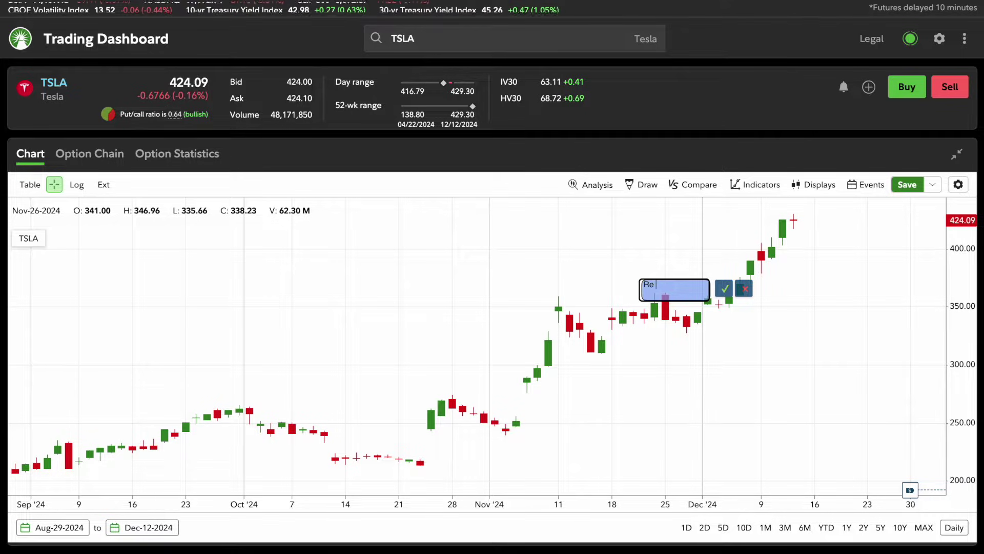
text( enBuy some more shares < 360)
key(Return)
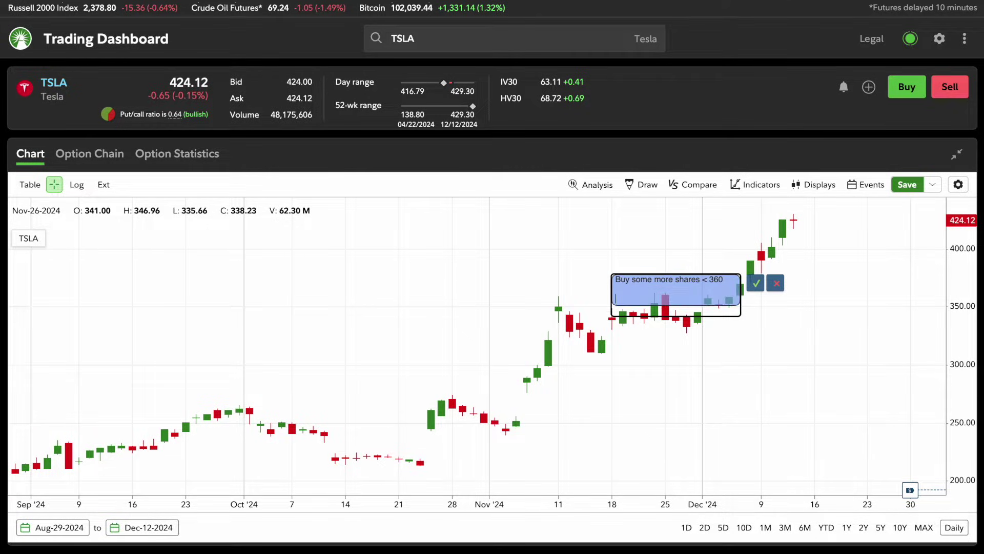
click(759, 280)
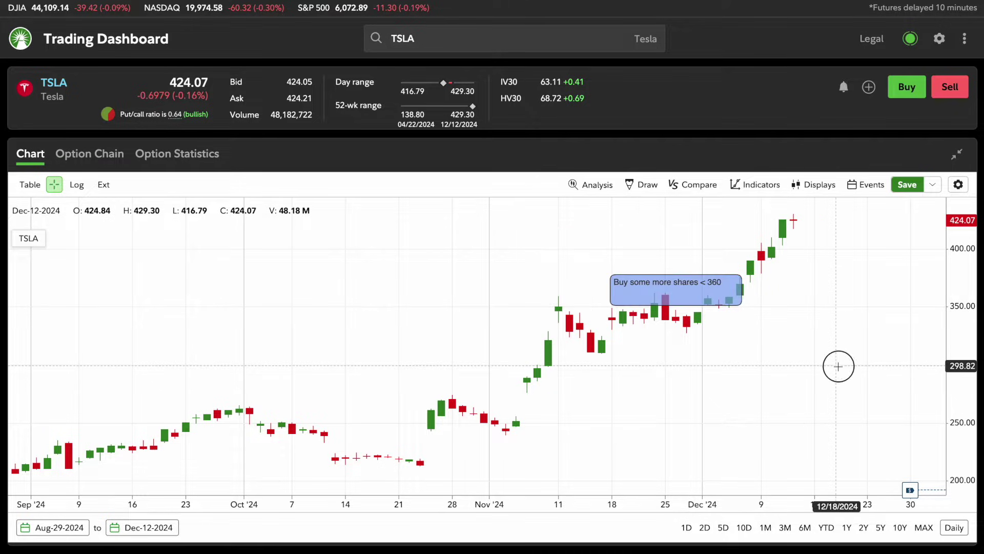
Move the callout to the empty area above the October candles and aim its pointer just below the December 4, 2024 candle
drag(640, 288, 393, 262)
drag(461, 265, 481, 276)
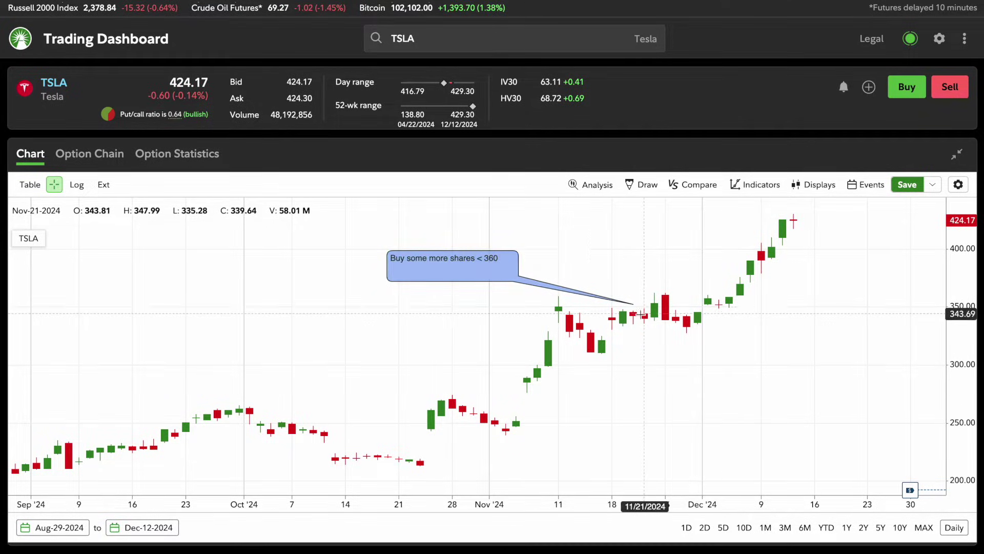
drag(666, 307, 733, 310)
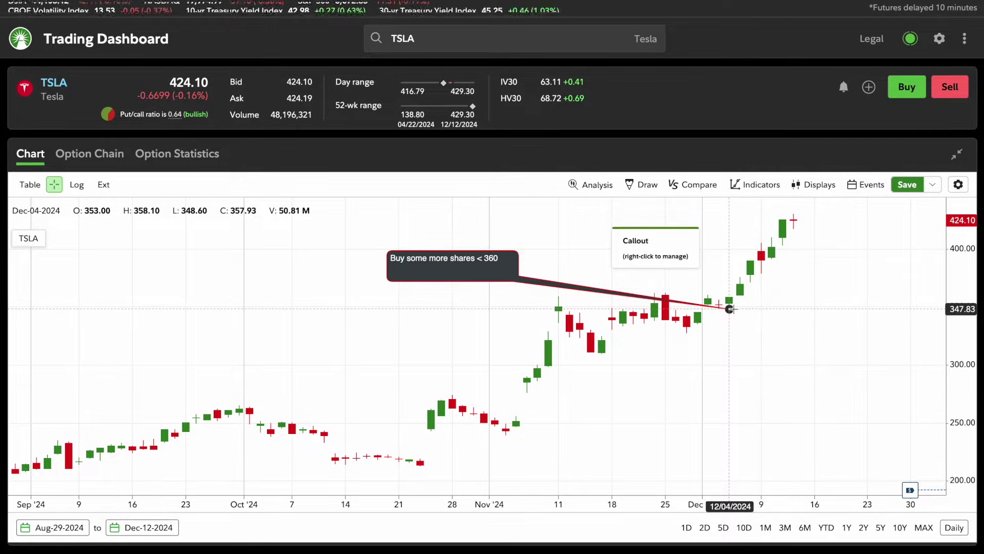
Draw a rising channel from the early November 2024 low to mid-December, with its upper line along the November 11 high
click(642, 184)
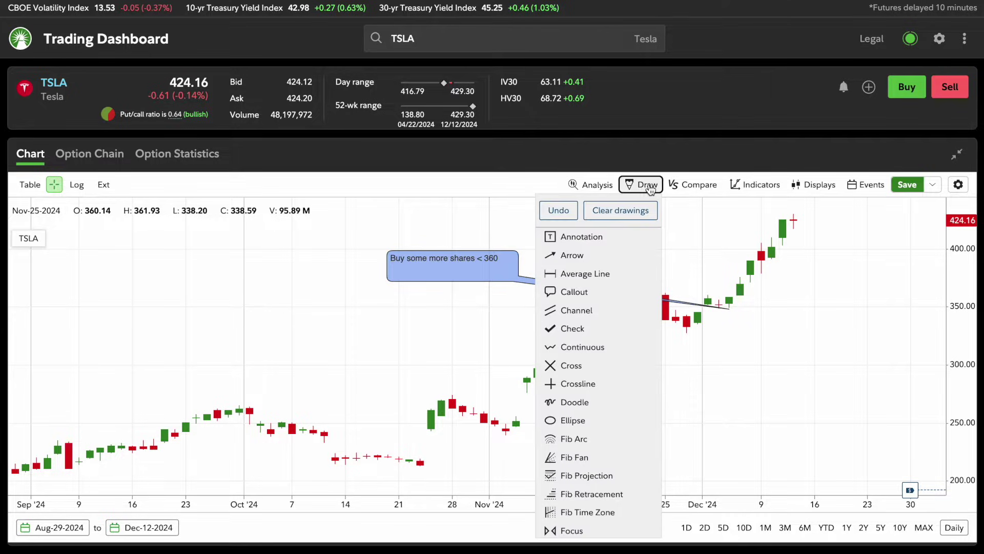
click(587, 311)
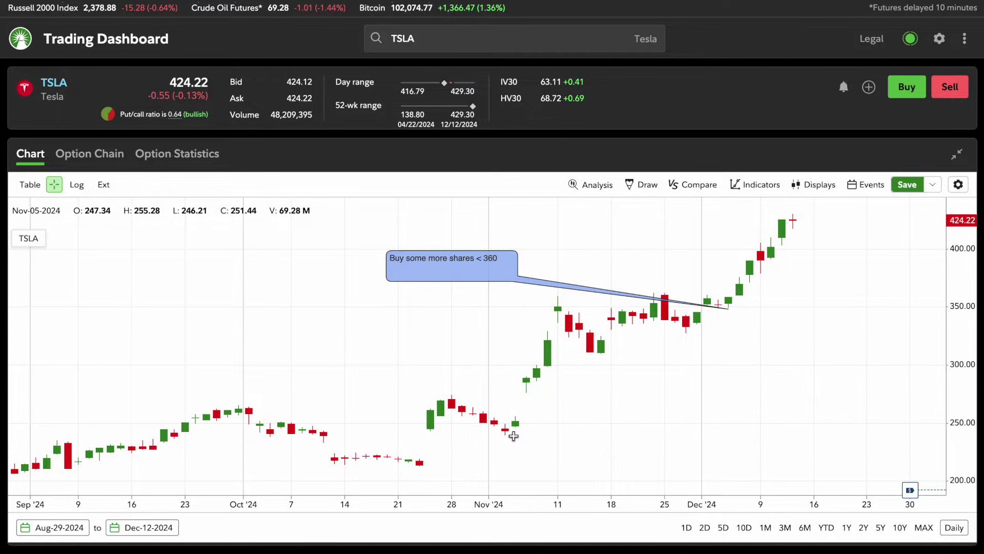
click(515, 435)
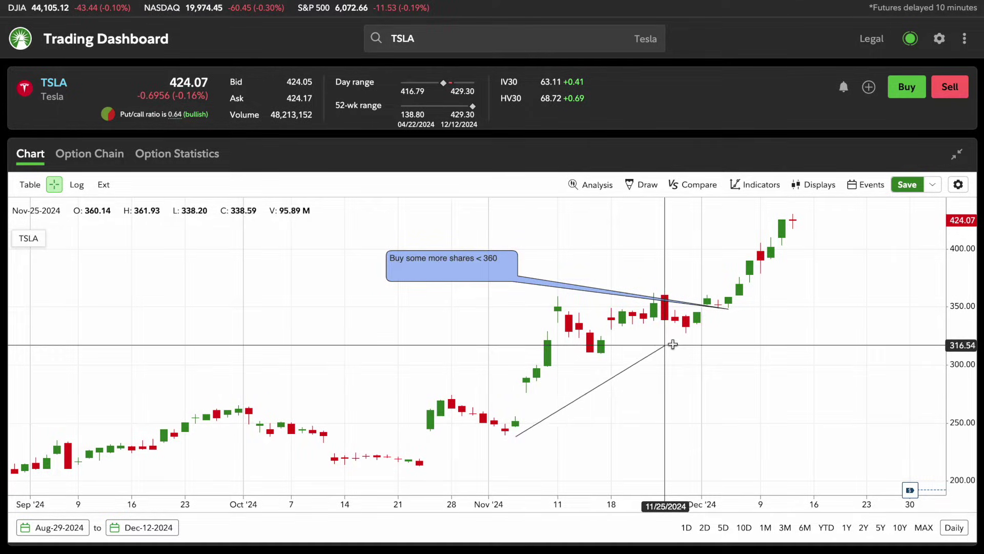
click(846, 225)
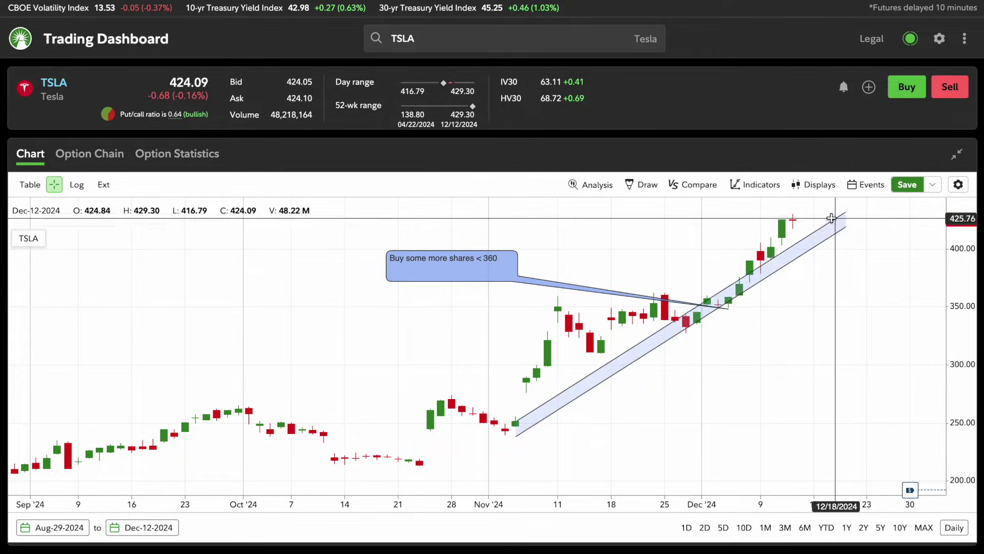
click(771, 199)
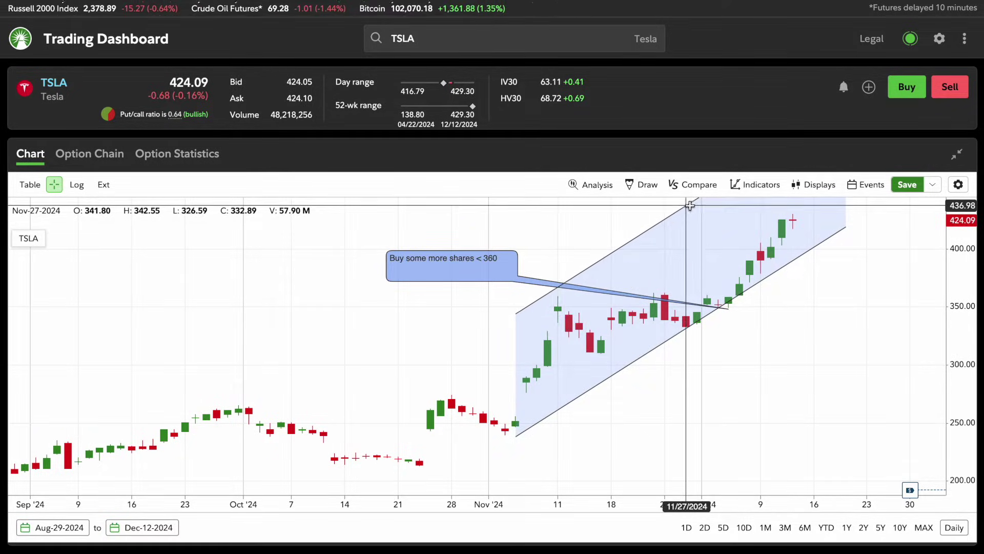
drag(687, 205, 555, 306)
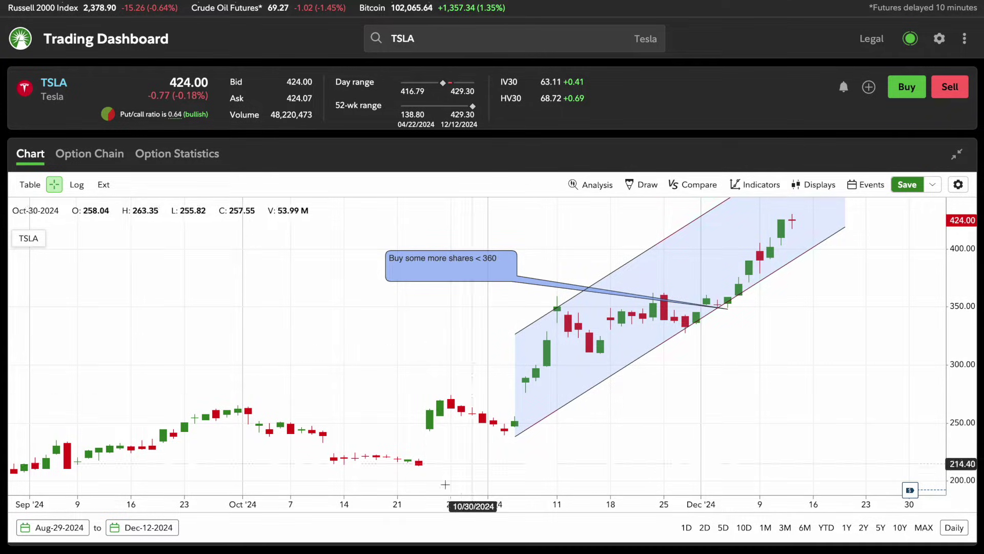
Try a rising channel from the January 2023 low to late December 2023 on the five-year chart and delete it
click(880, 531)
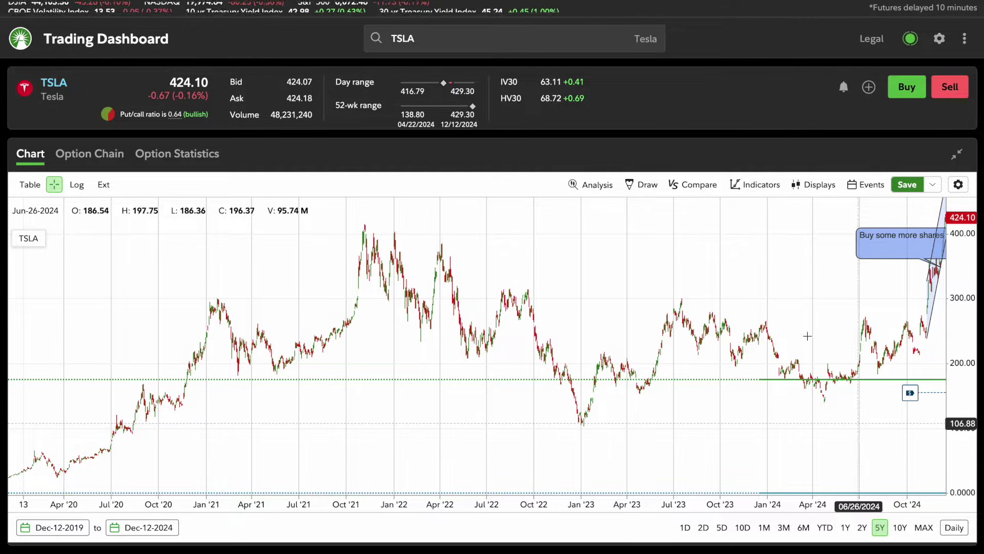
click(651, 185)
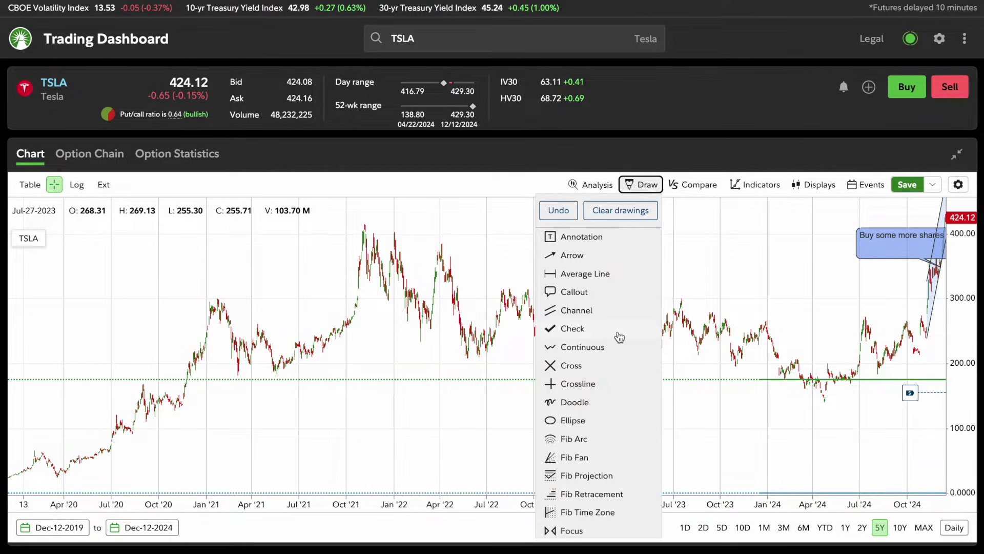
click(587, 311)
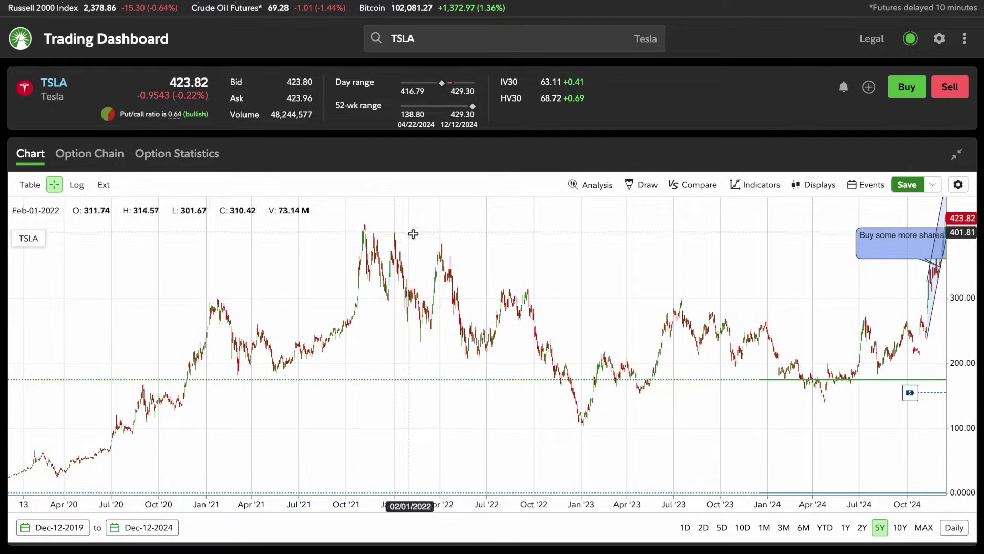
click(366, 221)
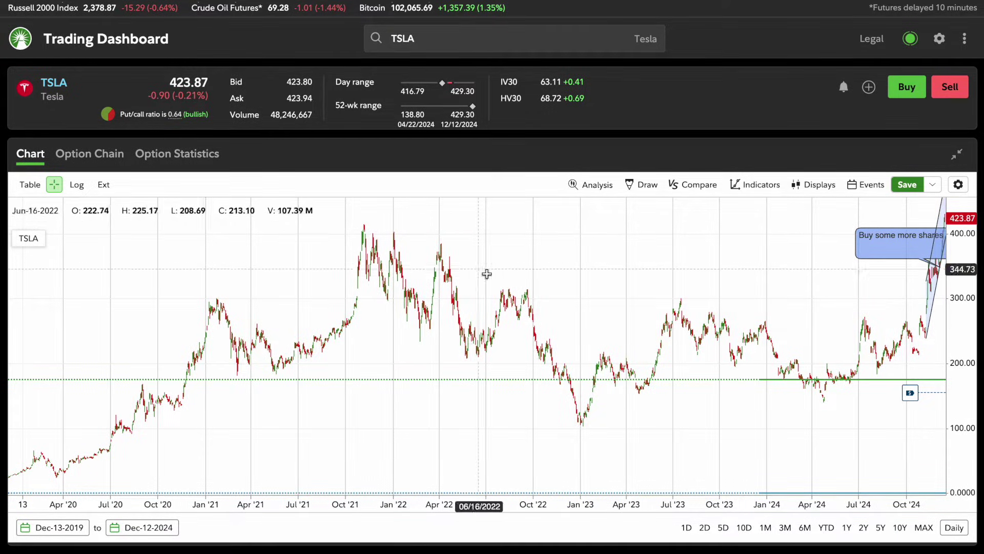
click(590, 416)
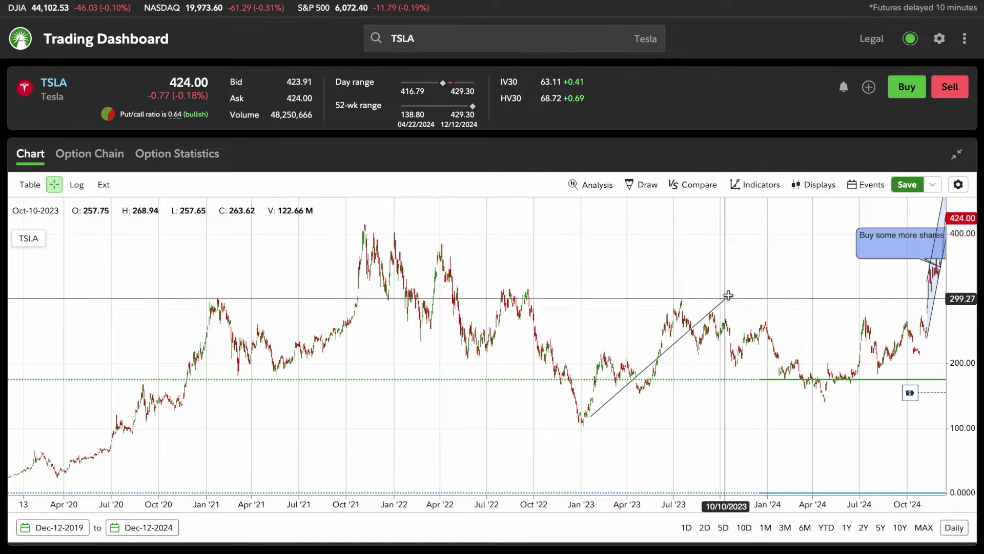
click(768, 274)
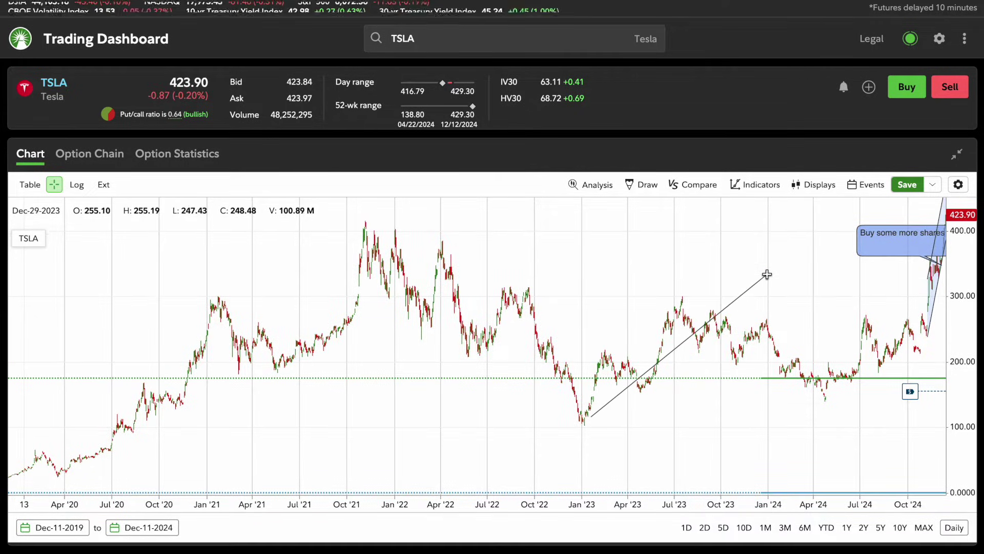
click(695, 257)
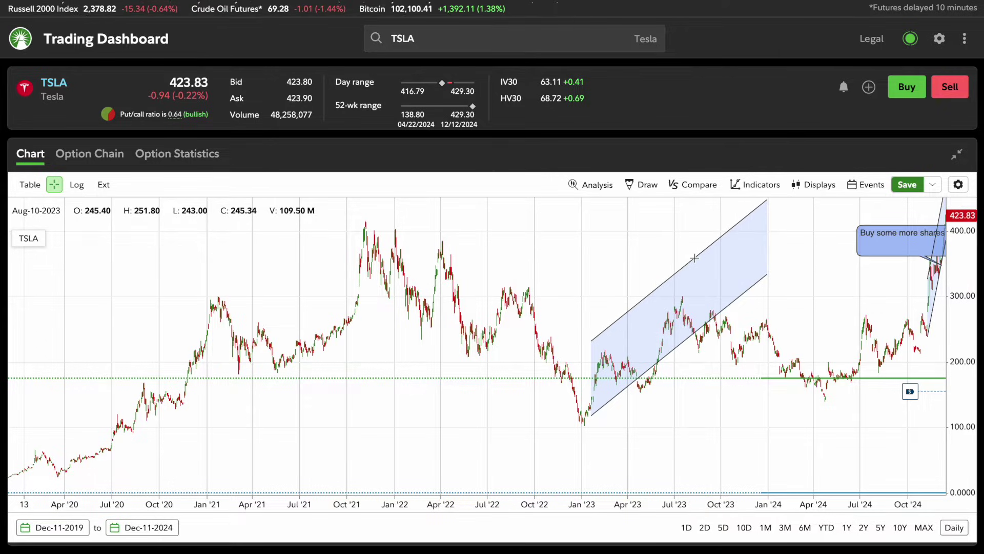
key(Delete)
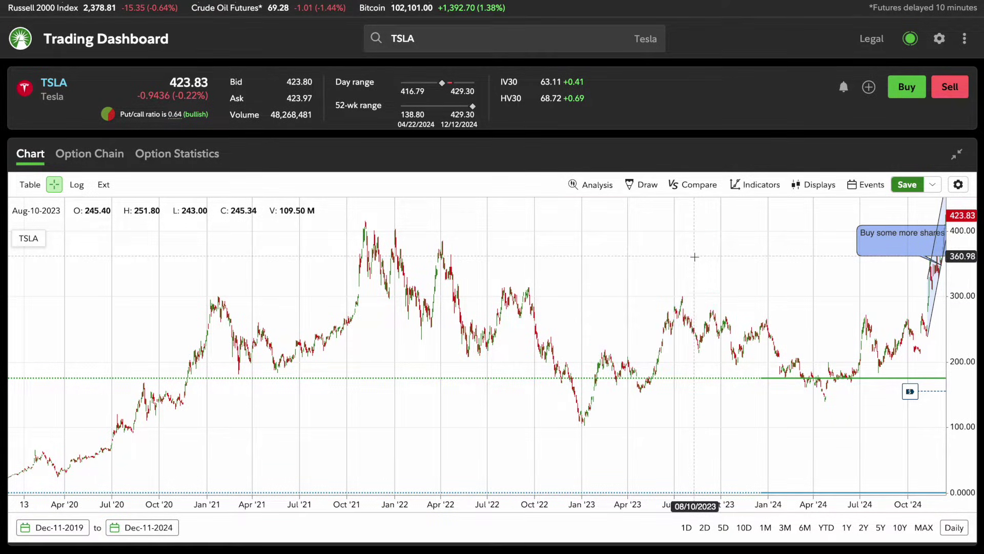
Step the Tesla chart through the one-month, three-month and six-month ranges, and shift the six-month view to start in mid-July 2024
drag(773, 320, 393, 323)
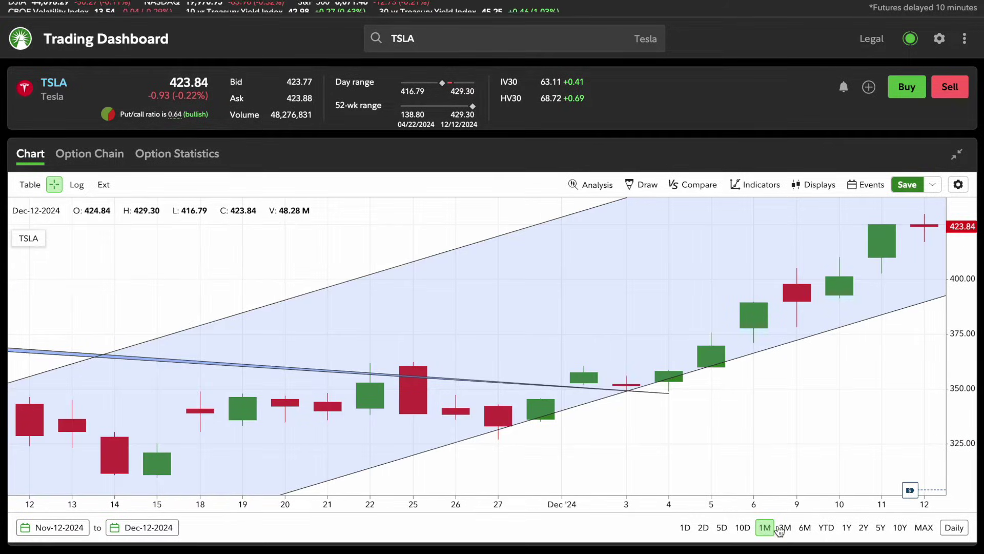
click(785, 528)
click(805, 528)
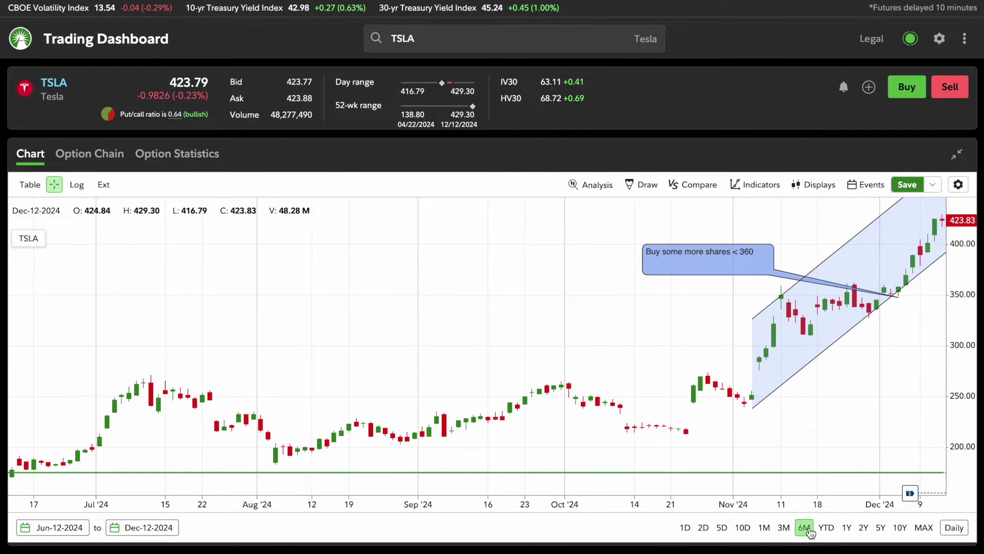
drag(816, 404, 661, 402)
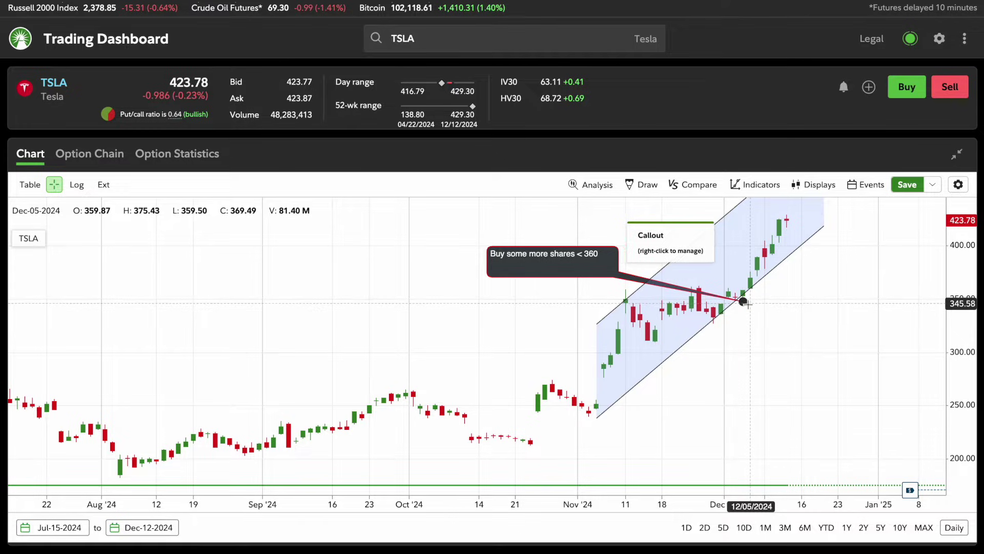
Draw a flat rectangle from early October to early November 2024, spanning prices of about 260 to 272
click(647, 185)
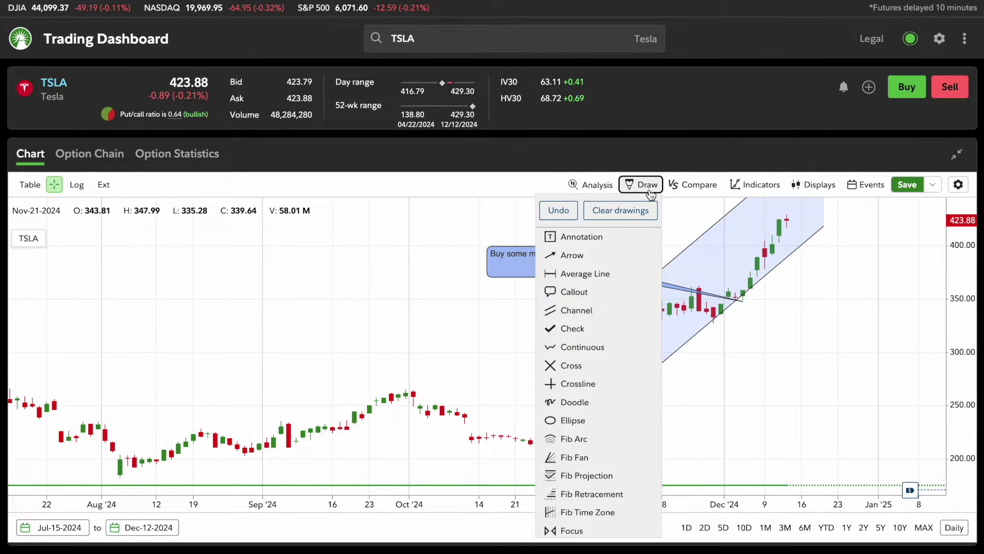
scroll(612, 436, down, 4)
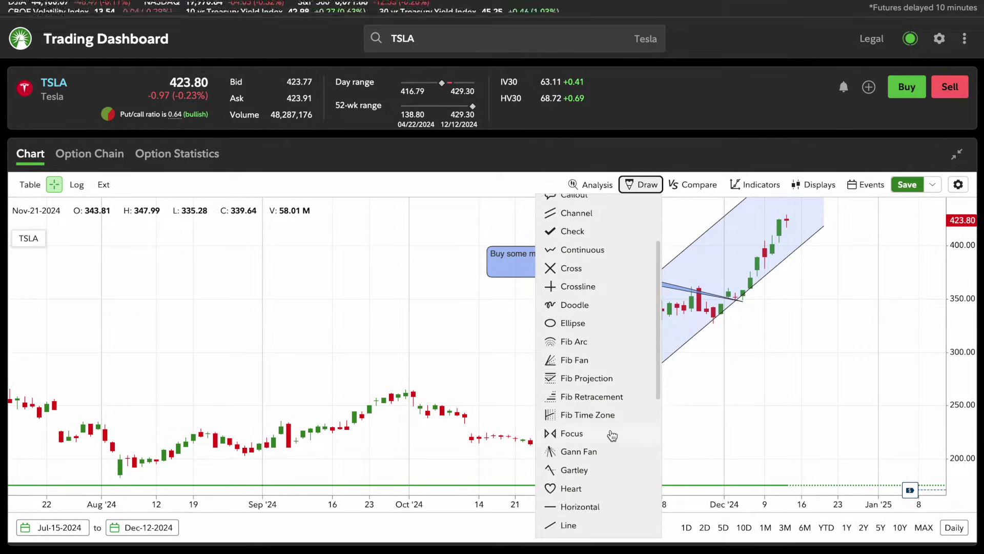
scroll(612, 436, down, 3)
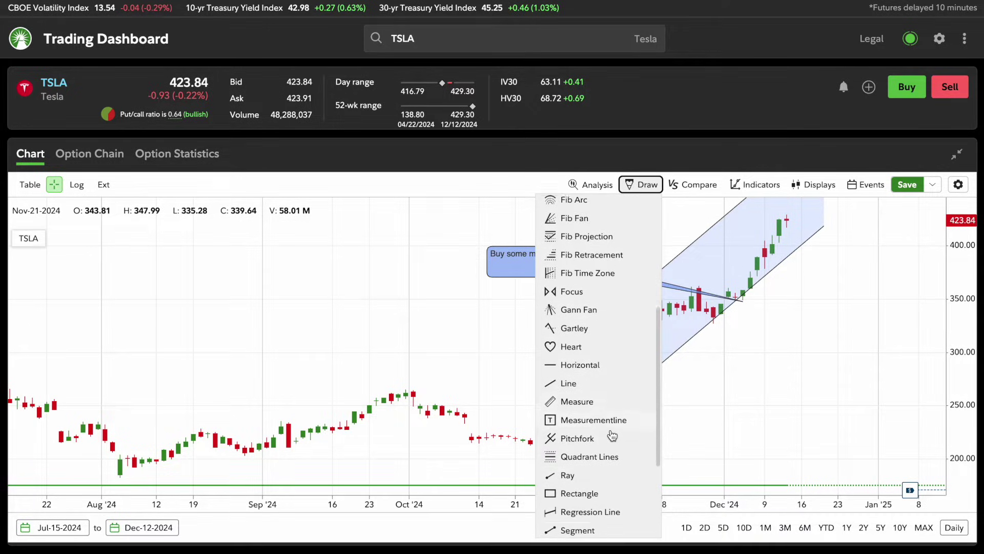
scroll(613, 436, down, 3)
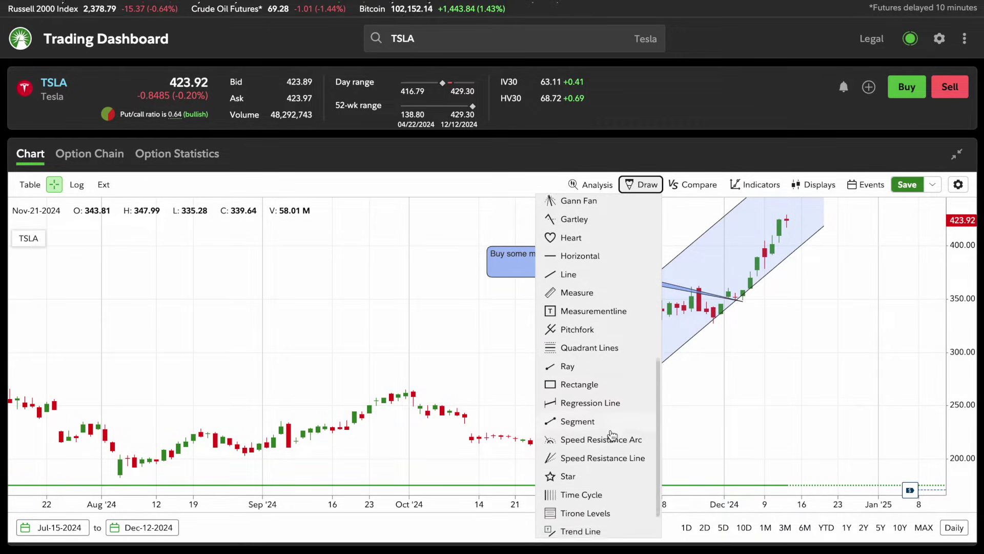
click(589, 377)
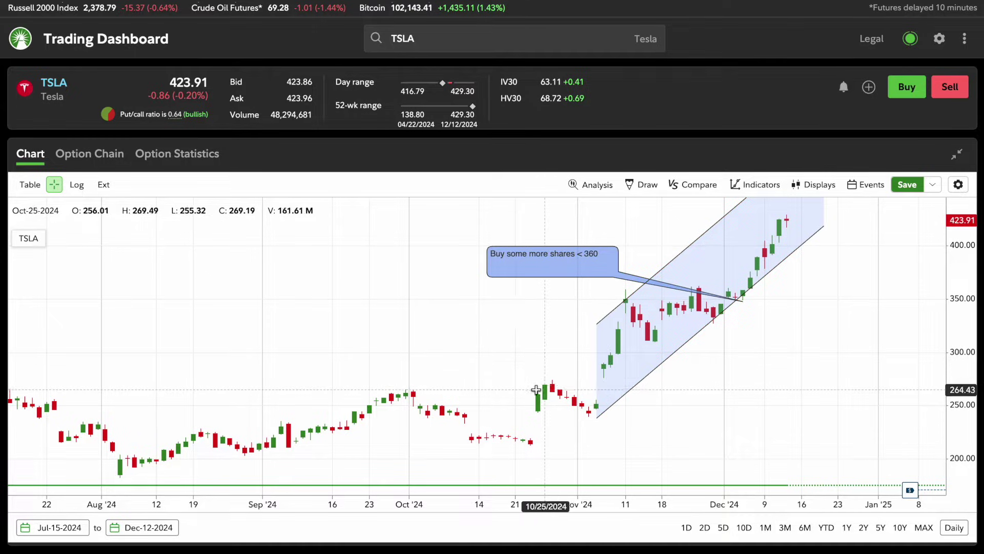
drag(425, 381, 584, 395)
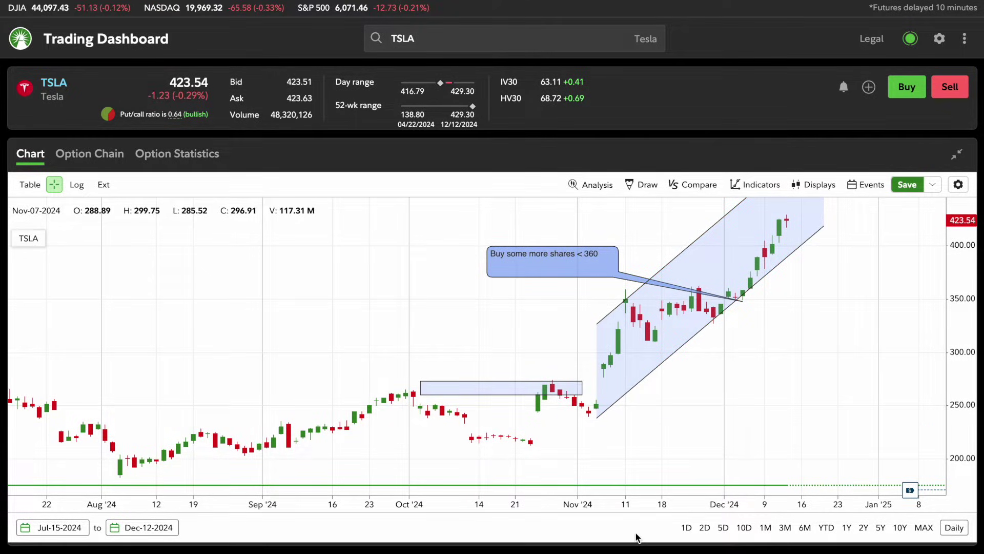
Extend the rectangle's start back to late July 2023 and move the callout to the empty area above the August 2024 candles
scroll(775, 433, down, 5)
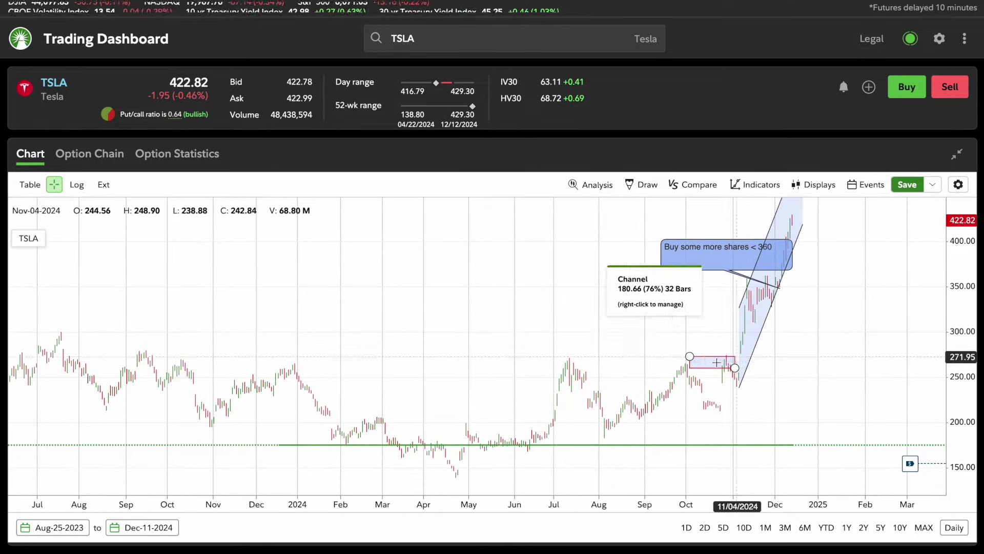
drag(690, 356, 63, 356)
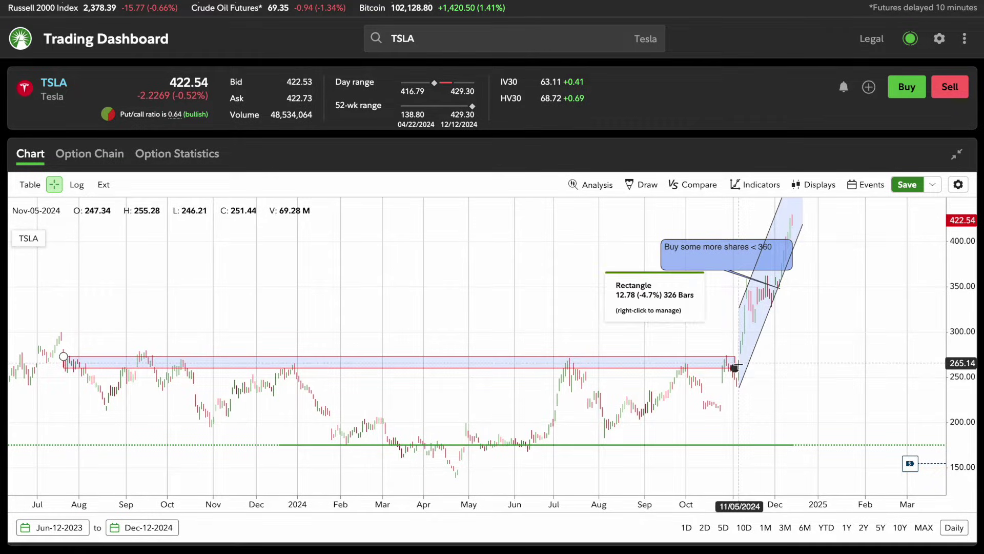
drag(741, 267, 629, 348)
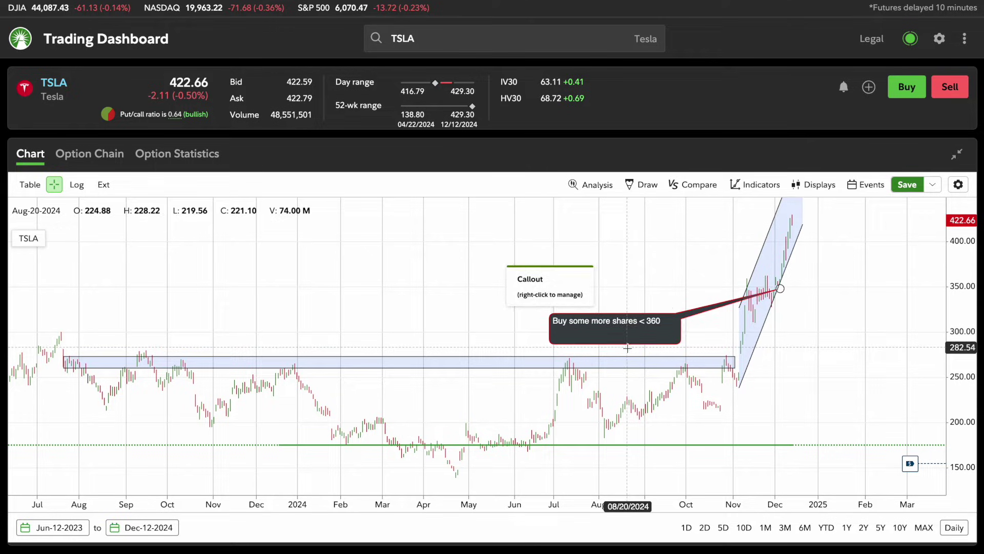
Add .SPX as a comparison on the Tesla chart and color its line red
click(688, 186)
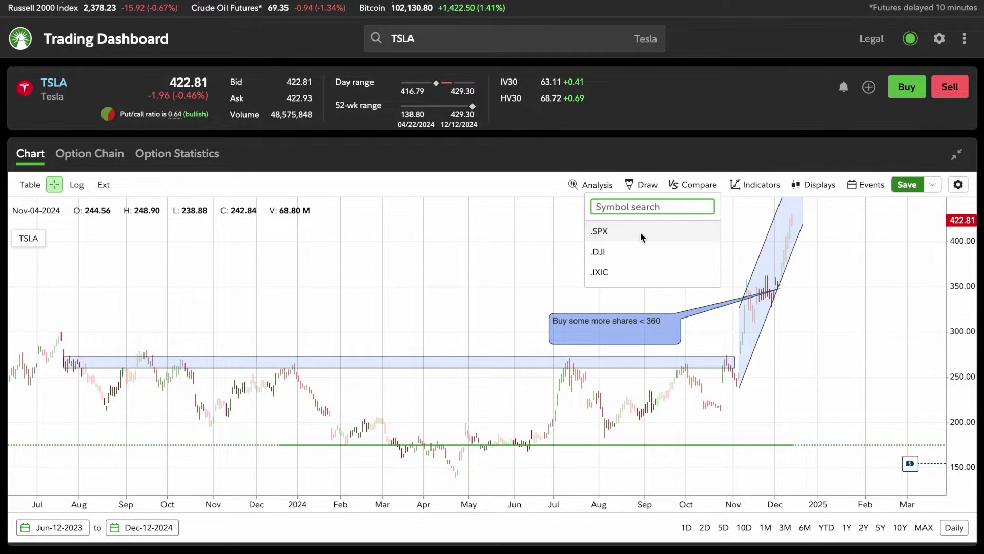
click(624, 232)
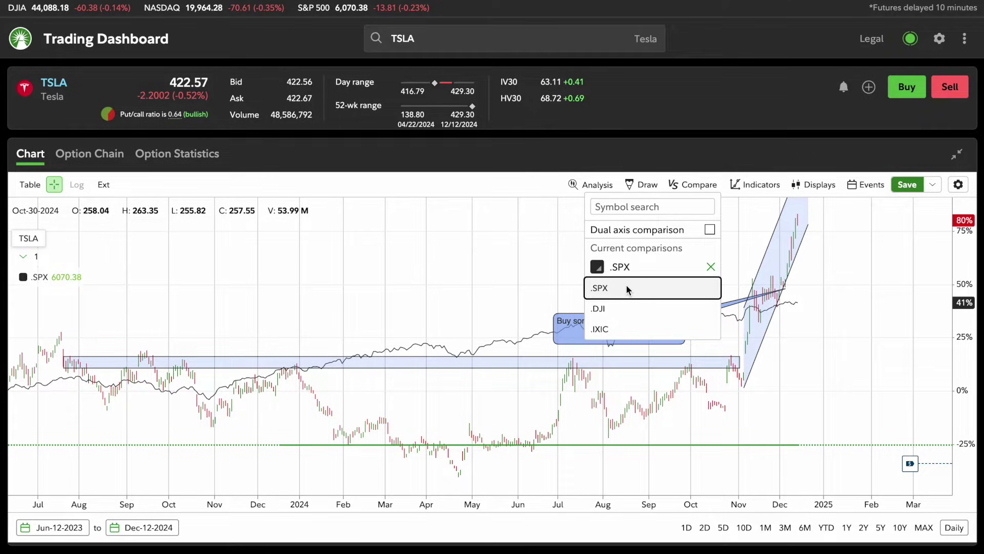
click(597, 267)
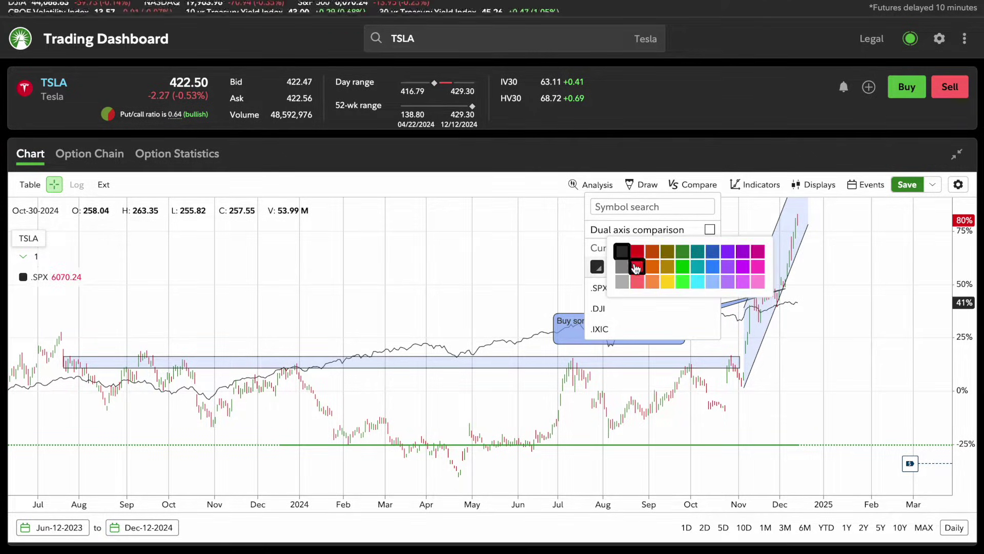
click(636, 254)
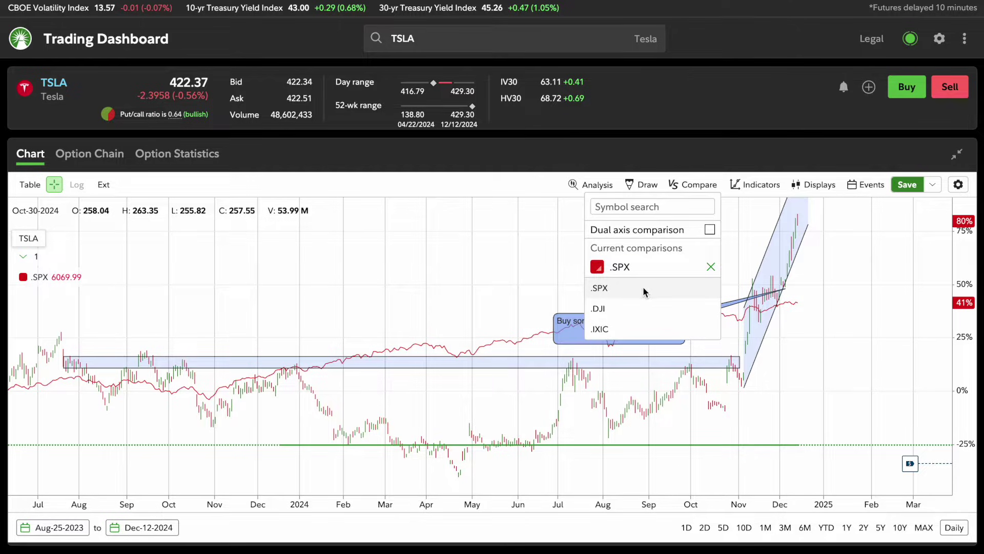
click(496, 287)
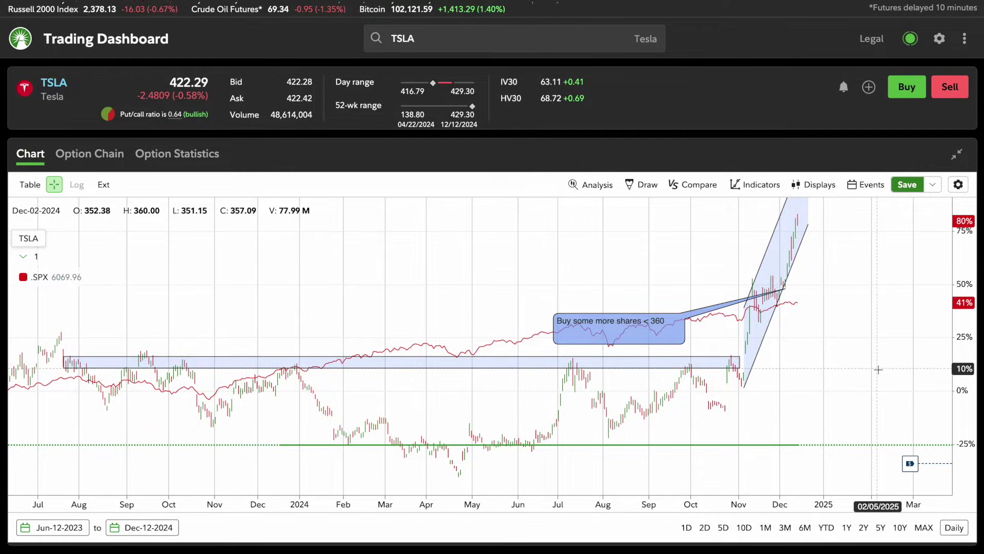
View the .SPX comparison at the maximum, five-year and one-year ranges, and shift the one-year chart to start in March 2024
click(924, 528)
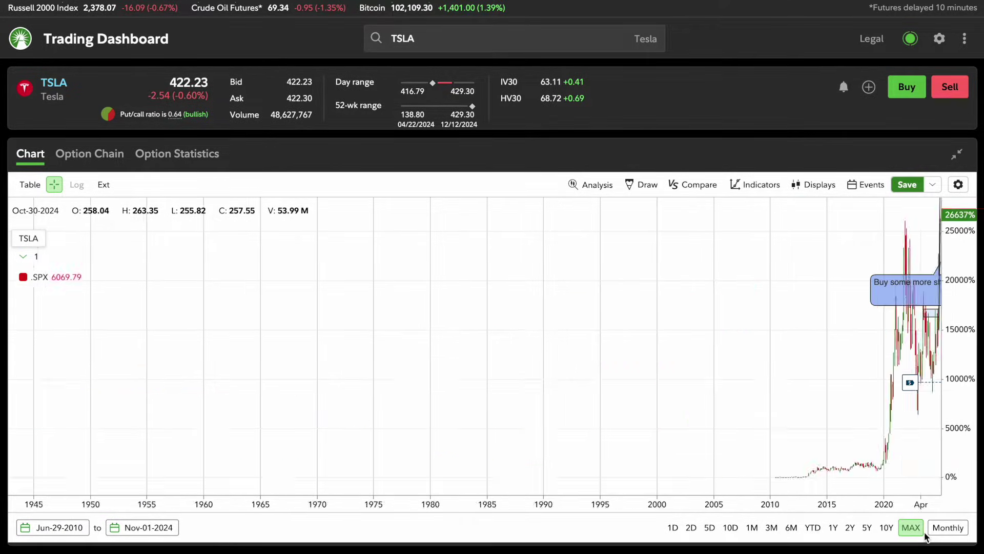
click(866, 528)
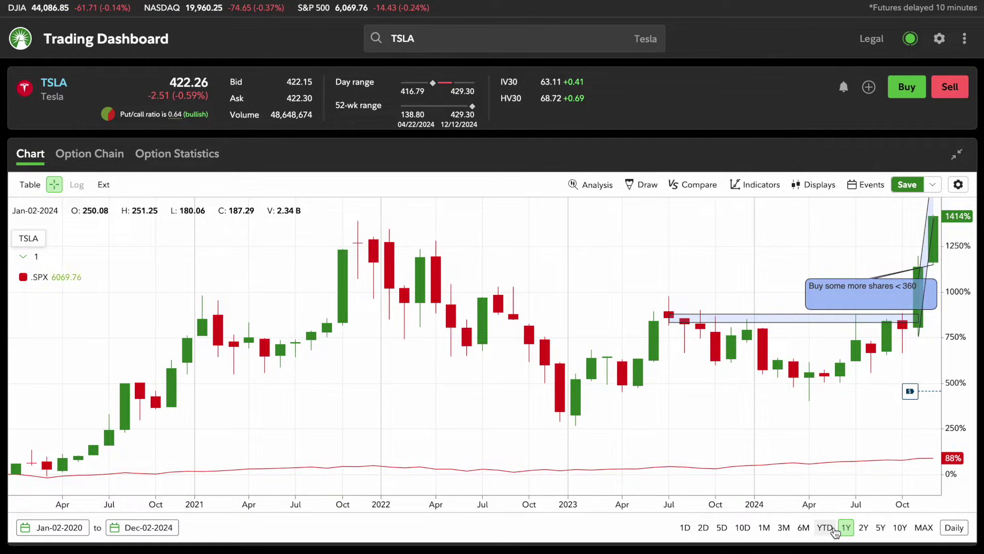
click(833, 528)
drag(808, 374, 597, 380)
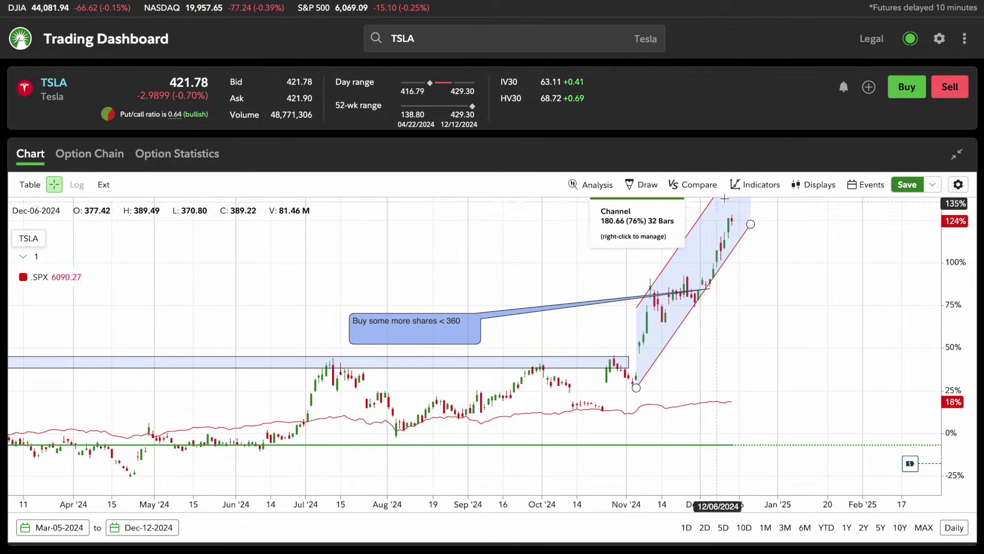
Replace the .SPX comparison with a bright pink .DJI line, and remove that comparison as well
click(708, 195)
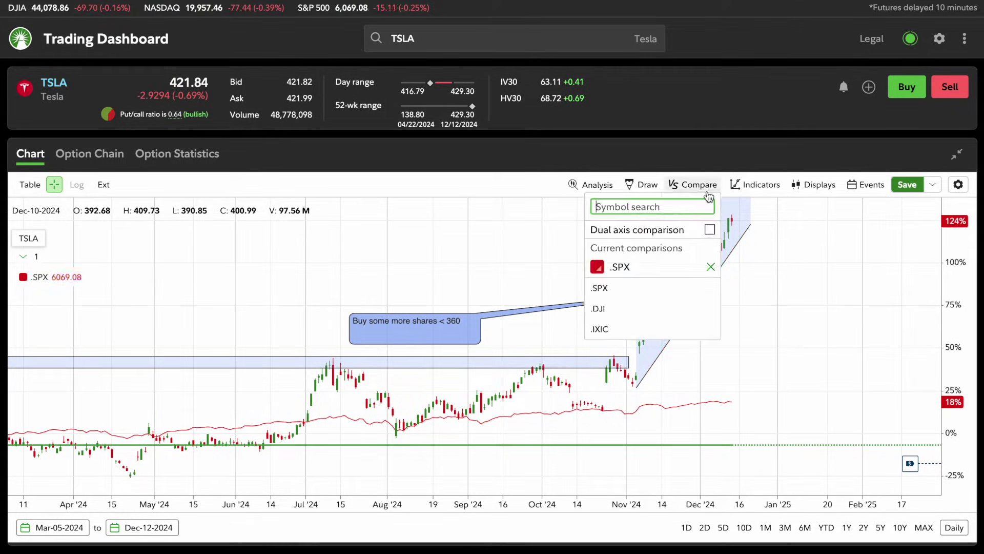
click(711, 266)
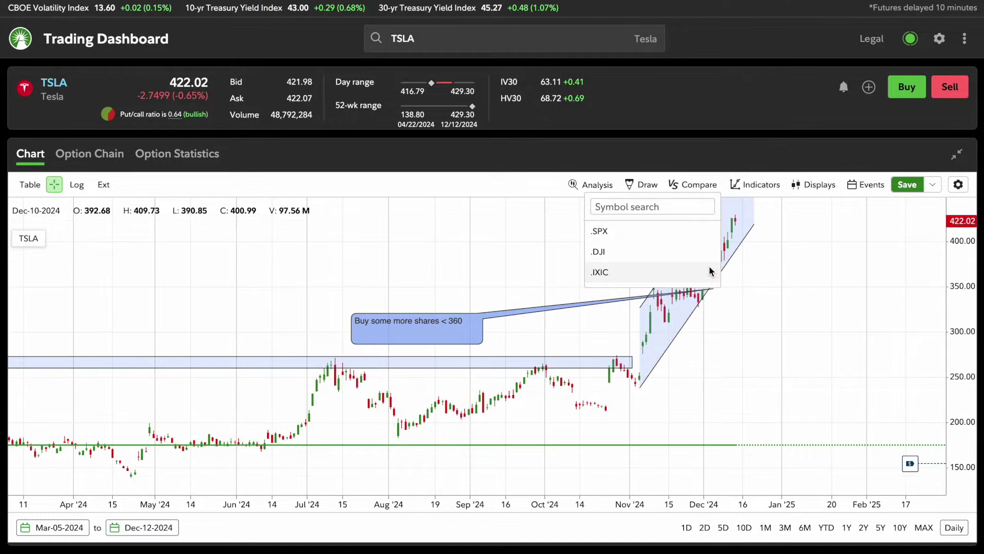
click(652, 256)
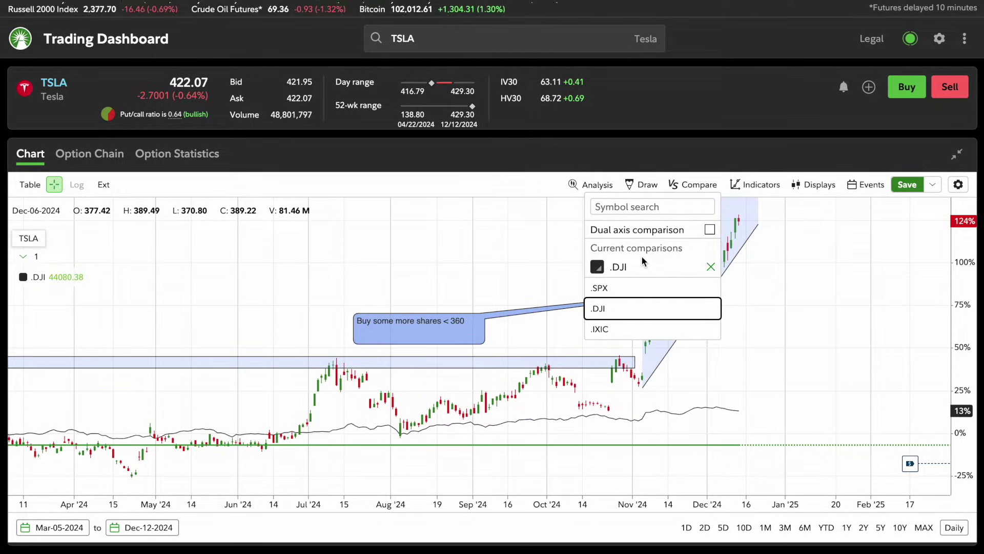
click(597, 267)
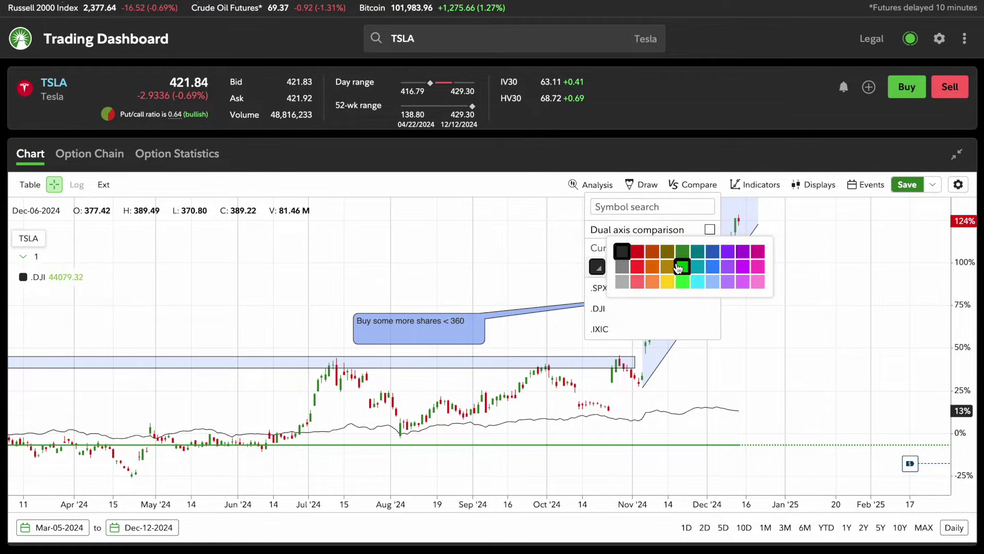
click(759, 265)
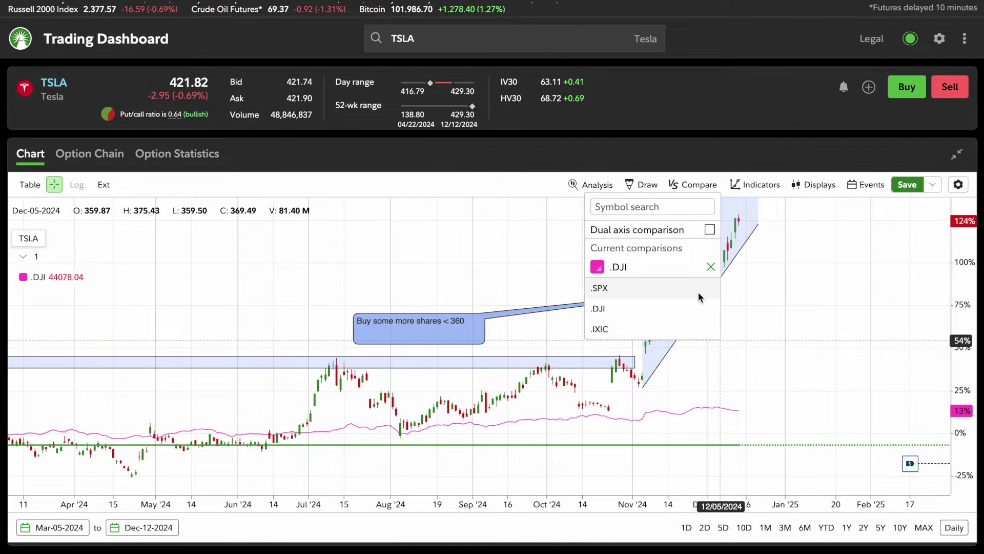
click(710, 267)
Load the quote and chart for SCHD
click(427, 43)
text(SCHD)
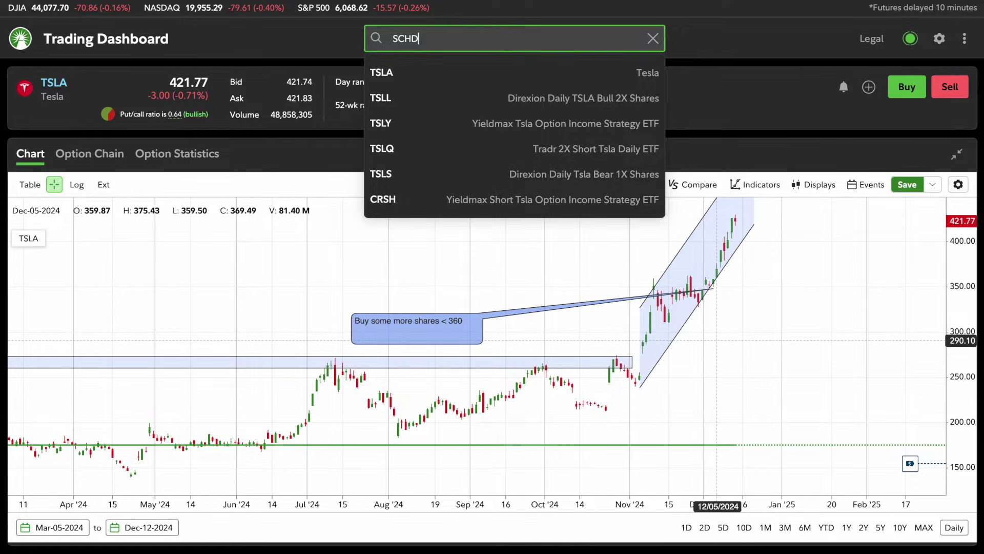
key(Return)
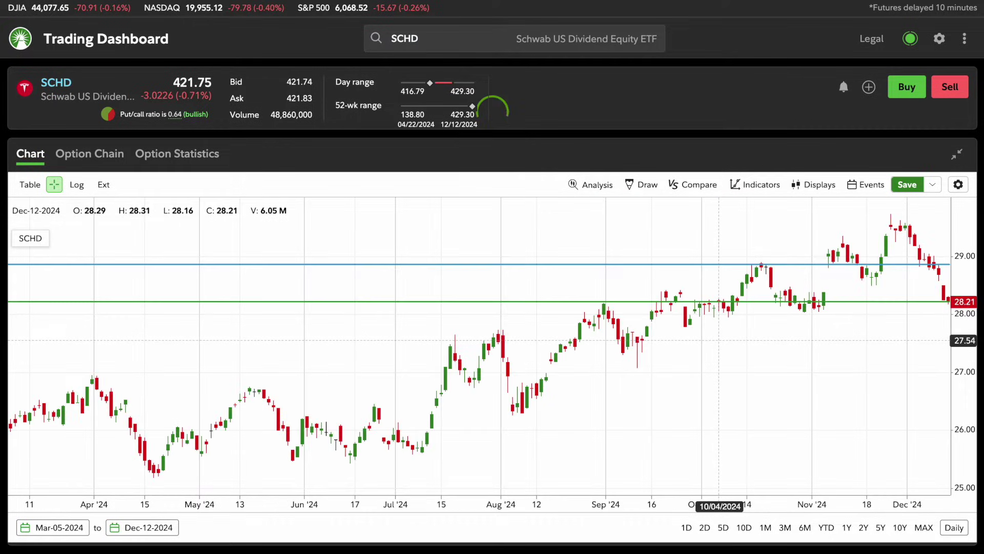
View the SCHD chart at the one-month and one-year ranges, and shift the one-year chart to start in late January 2024
click(766, 527)
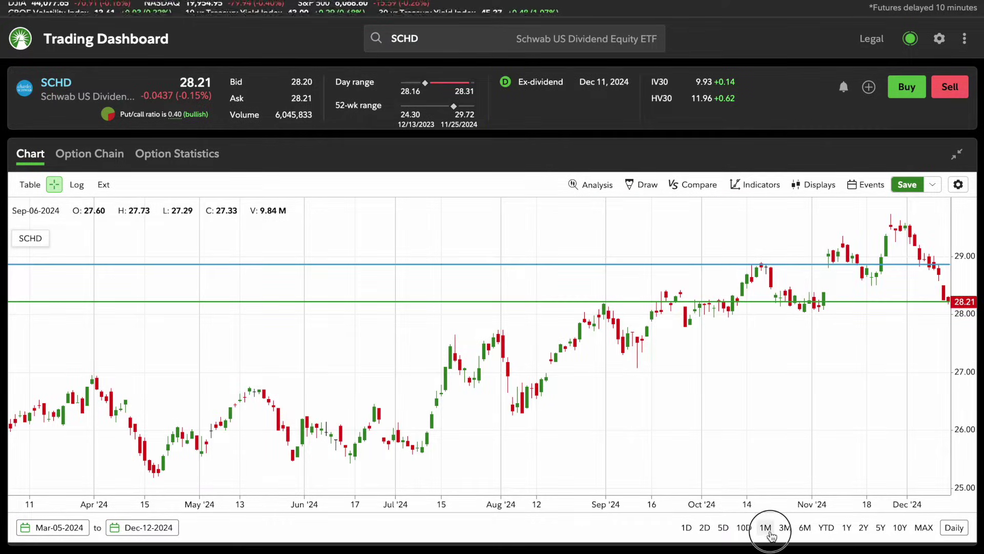
click(846, 528)
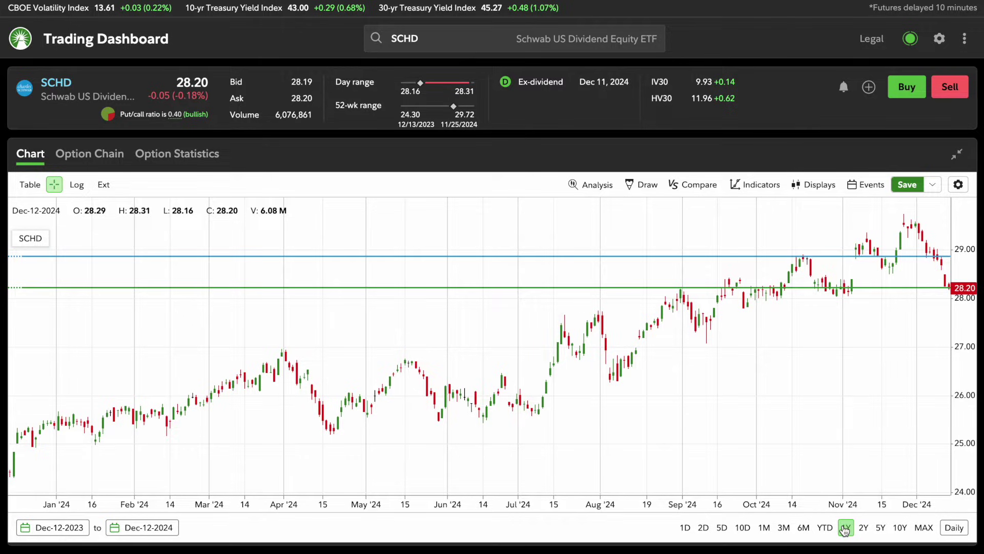
drag(868, 384, 753, 383)
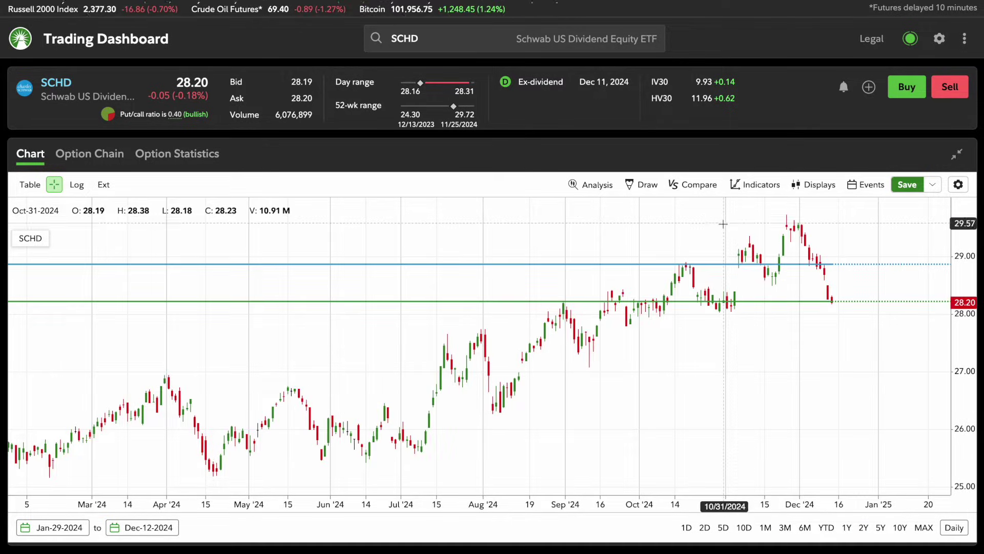
Add .SPX as a comparison on the SCHD chart and view it at the one-year and year-to-date ranges
click(699, 186)
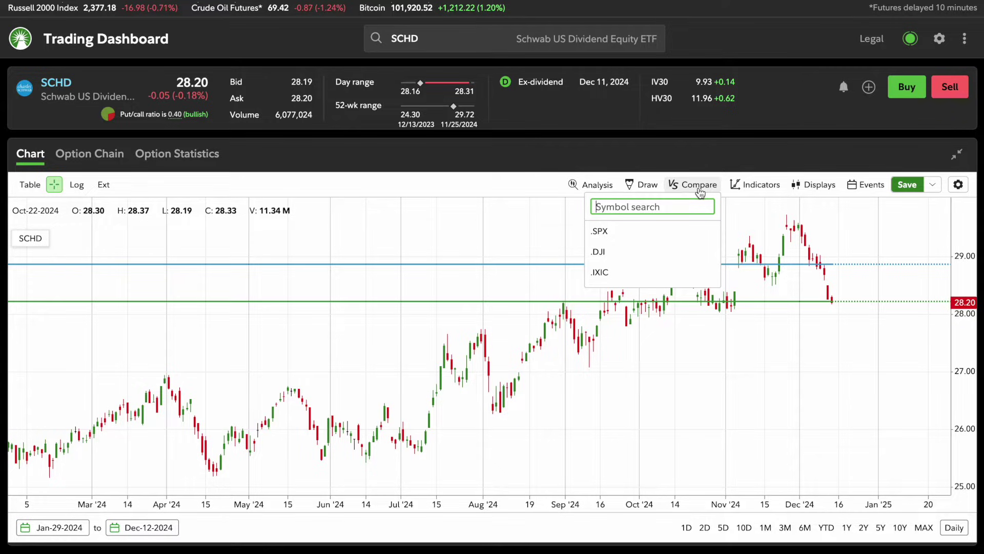
click(618, 229)
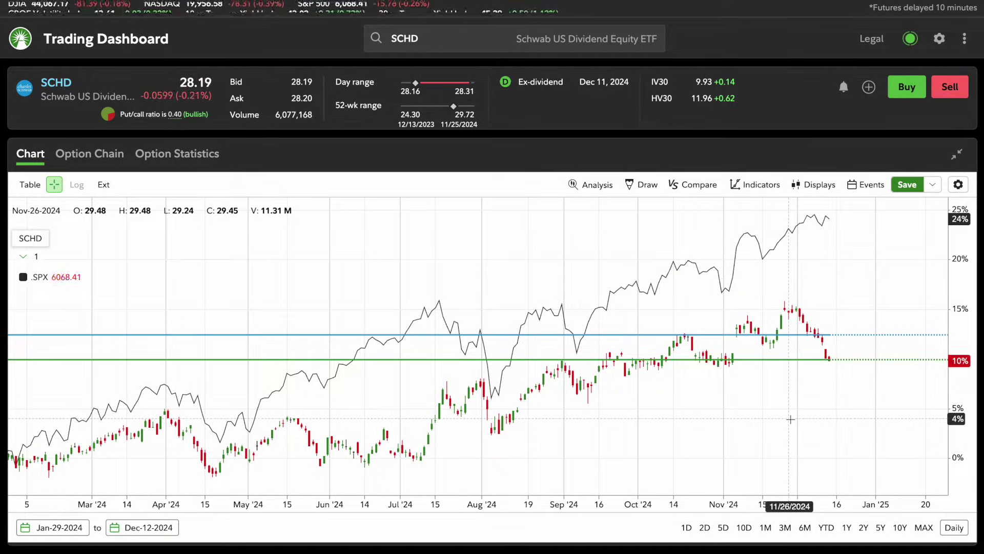
click(847, 527)
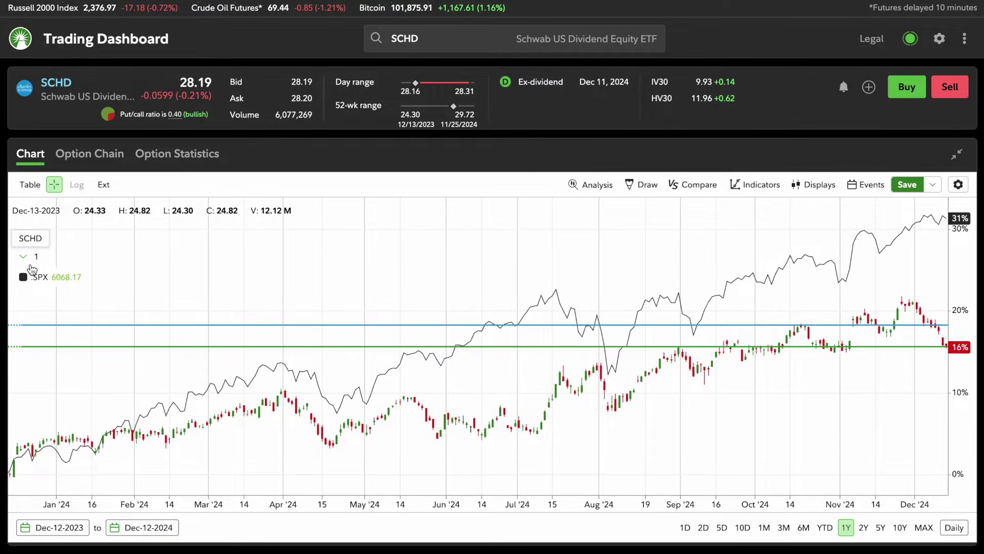
drag(721, 366, 979, 365)
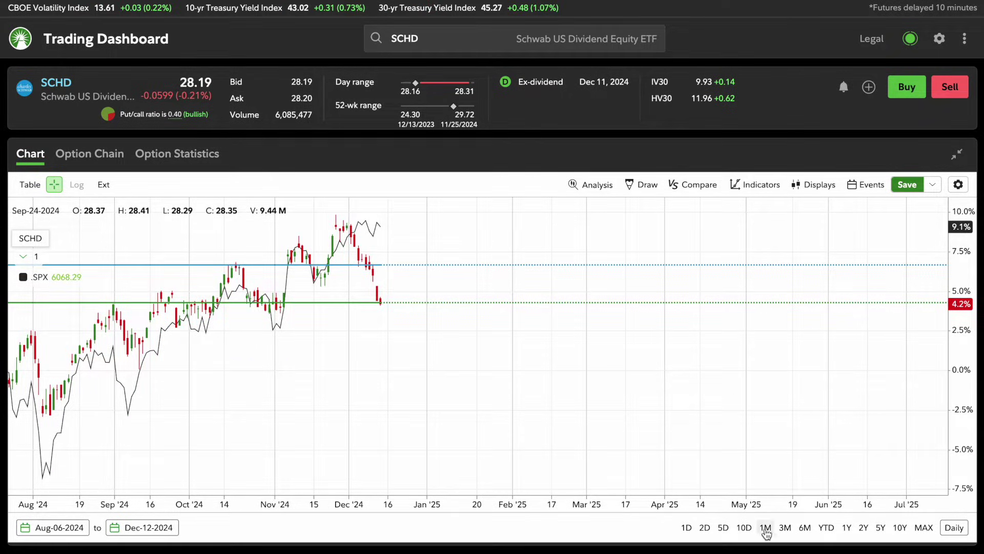
click(831, 529)
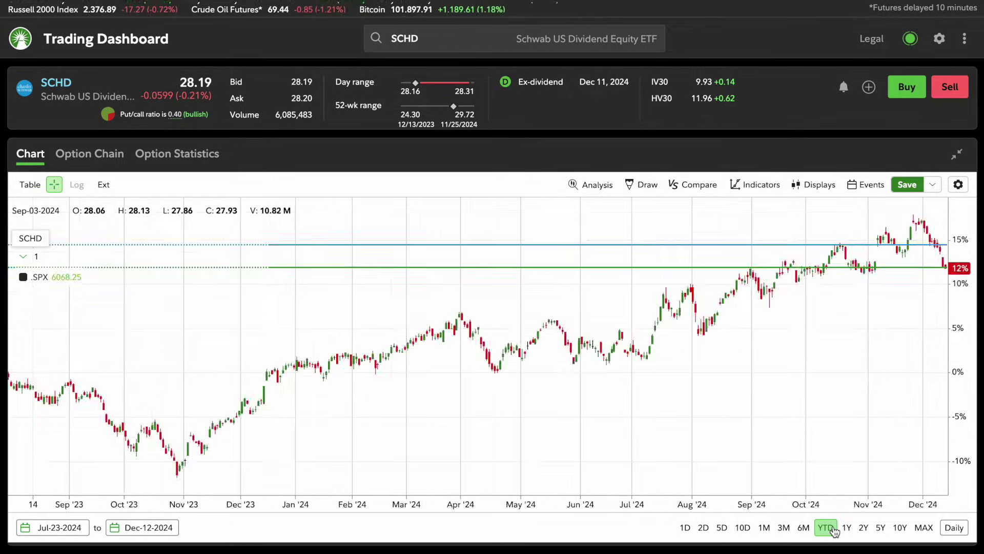
click(847, 529)
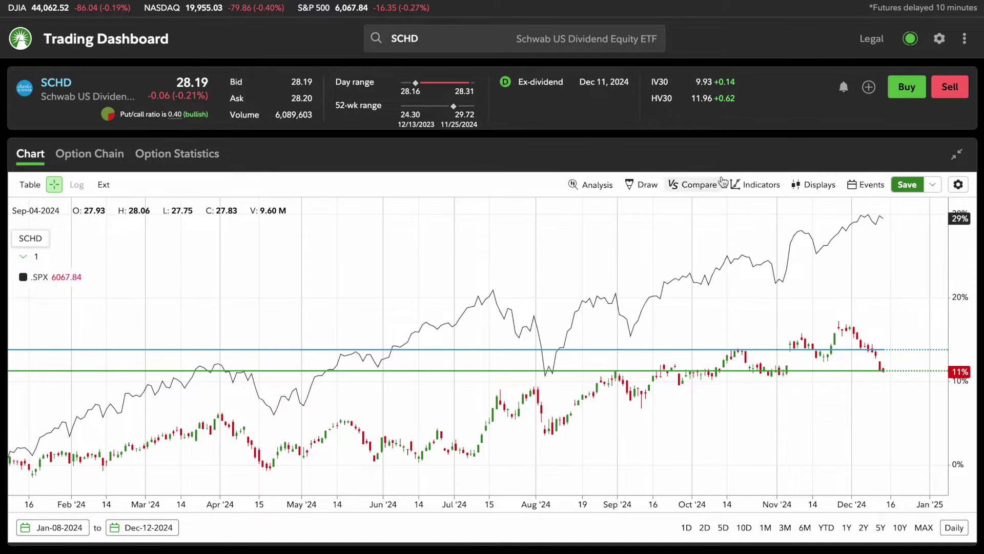
Add the Volume Weighted Avg Price - VWAP indicator to the SCHD chart with its default settings
click(744, 185)
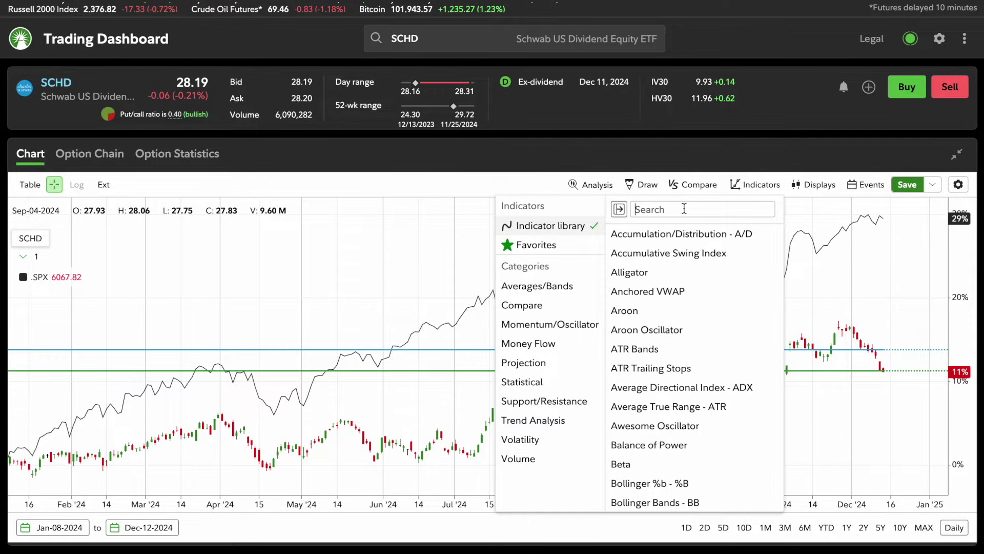
text(vwap)
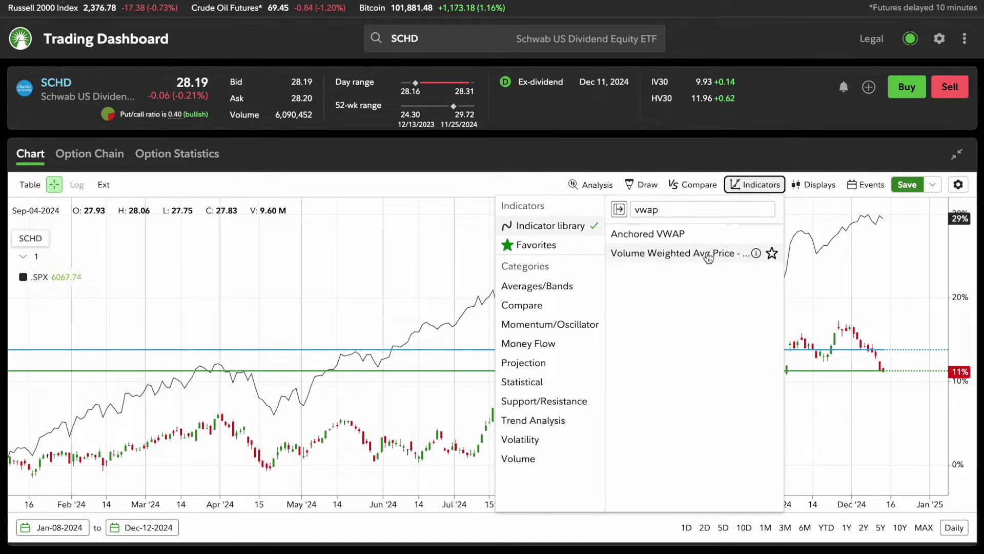
click(709, 253)
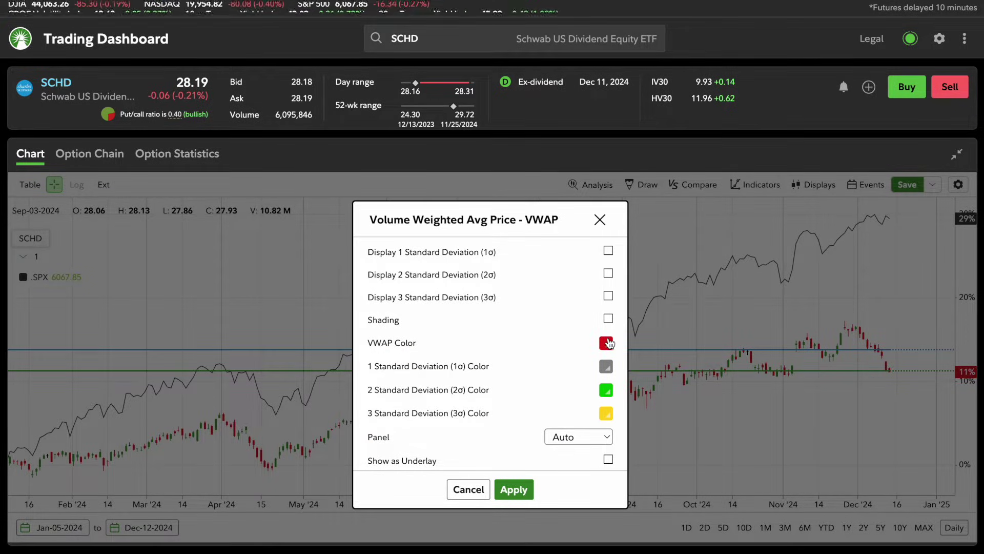
click(513, 490)
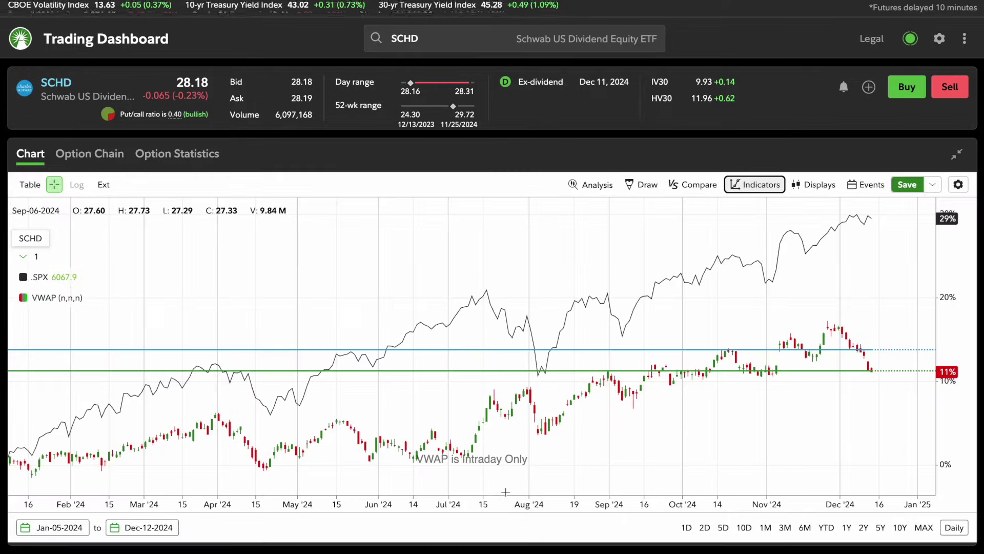
Set the SCHD chart to the one-day range and remove the .SPX comparison
click(692, 528)
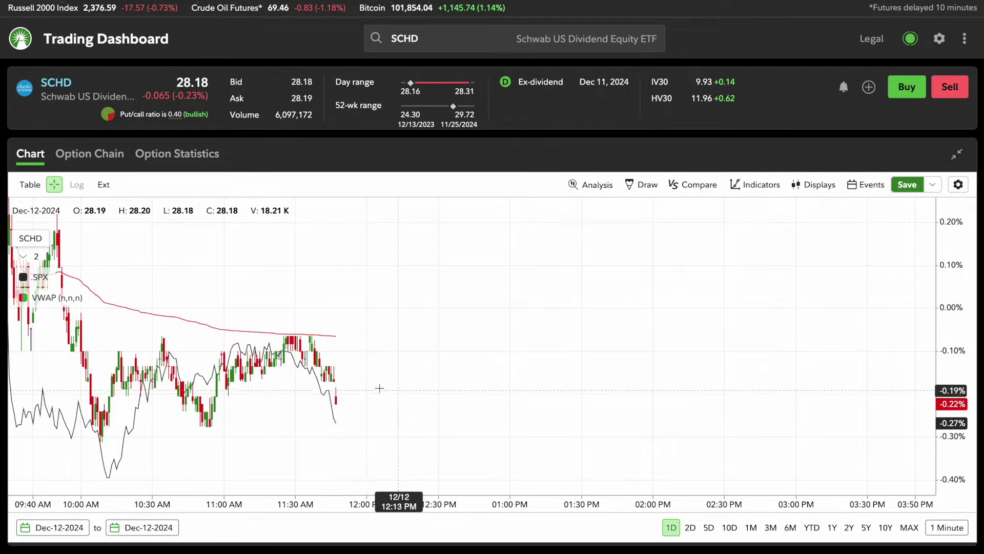
drag(363, 384, 474, 384)
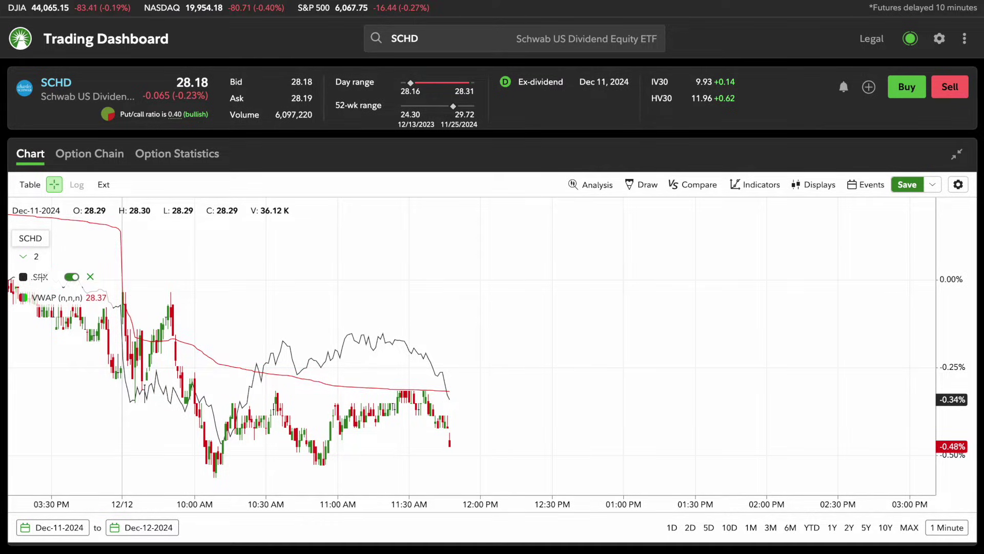
click(90, 278)
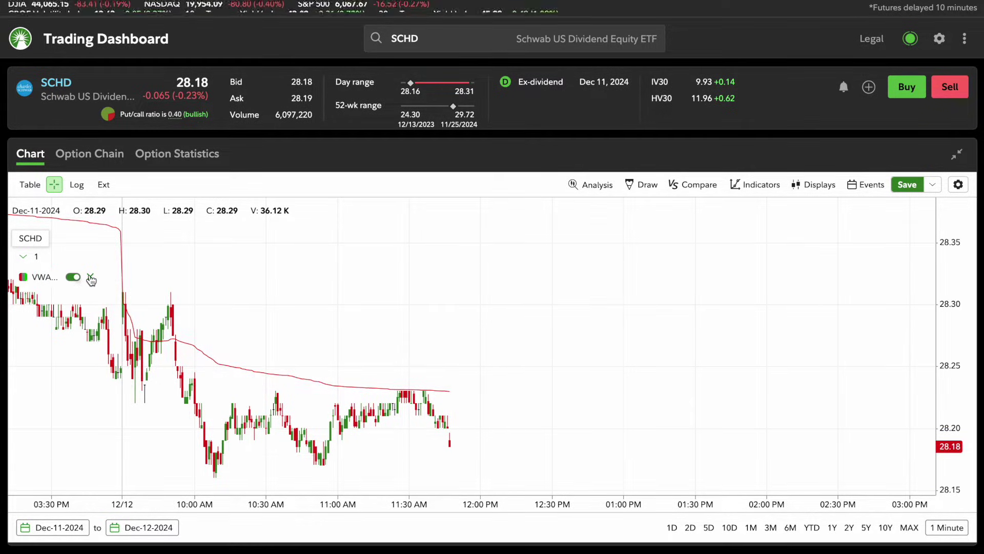
mouse_move(88, 282)
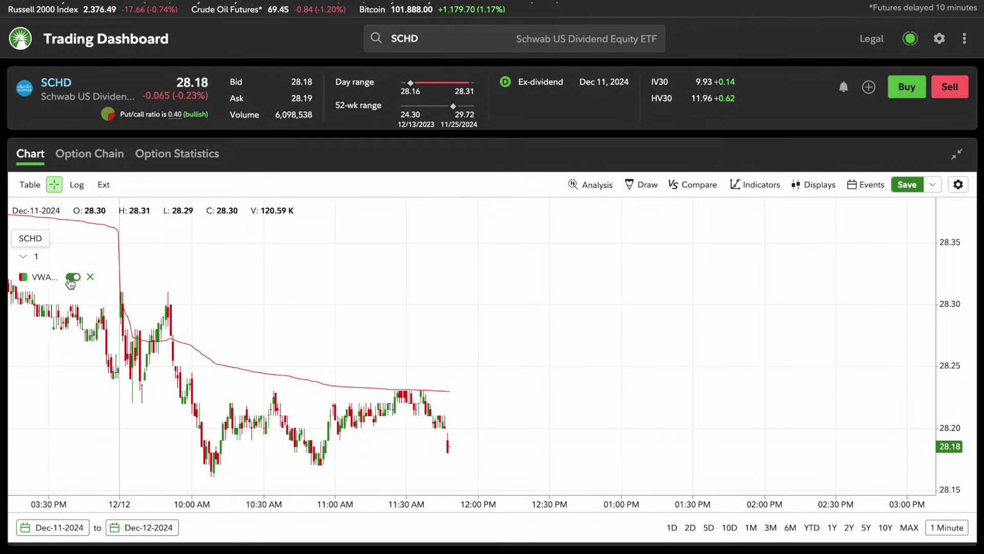
Find the RSI indicator in the library and add it to the SCHD chart with its default 14-period settings
click(762, 185)
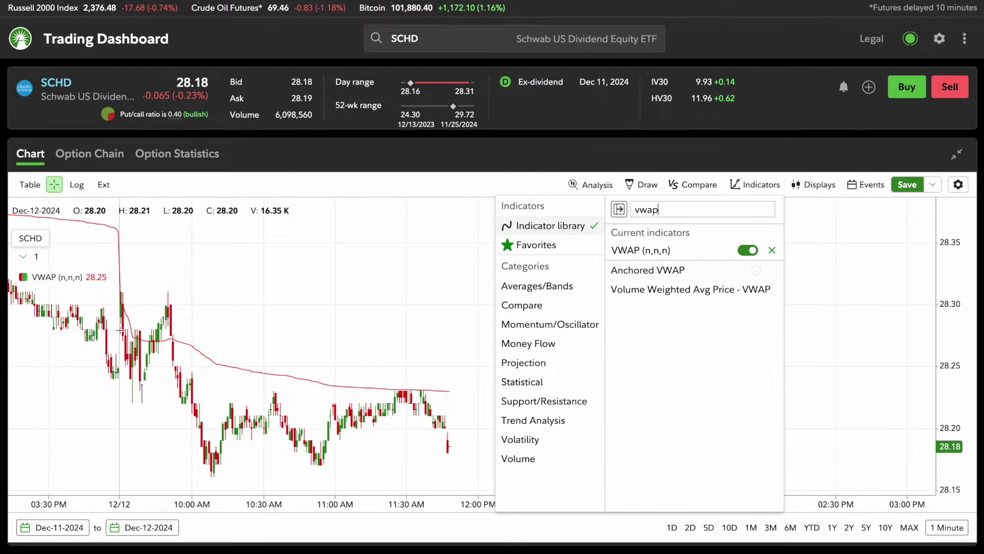
mouse_move(44, 282)
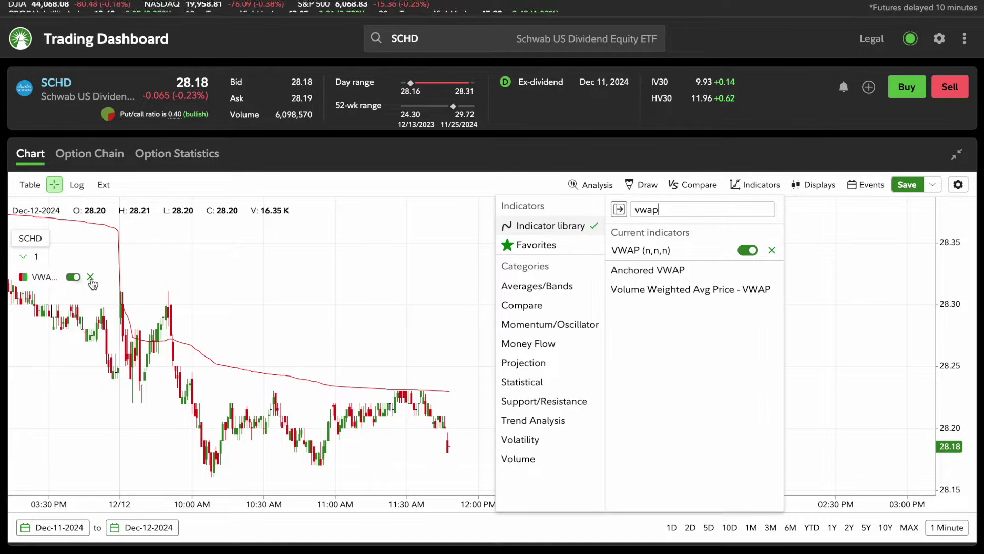
key(BackSpace)
key(BackSpace)
key(BackSpace)
key(BackSpace)
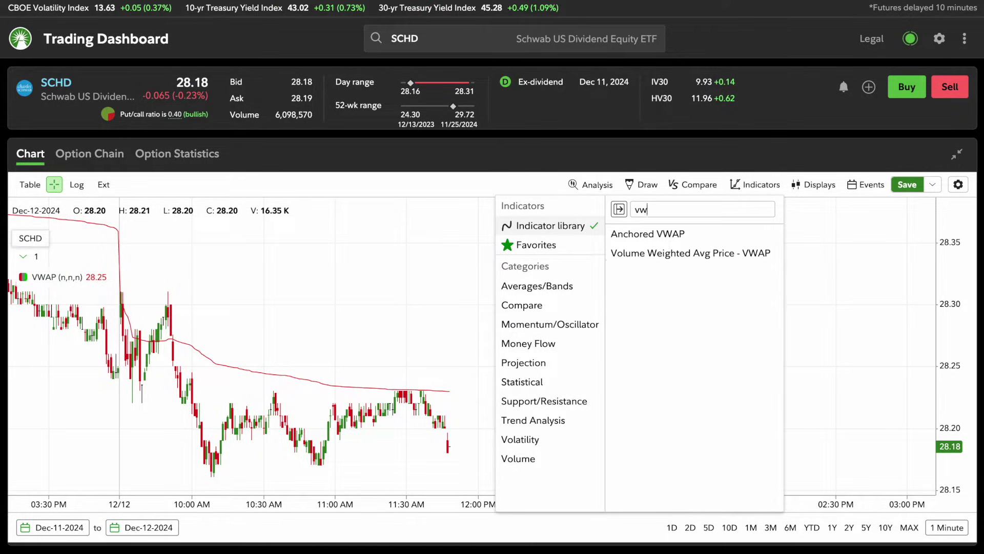
text(rsi)
click(673, 234)
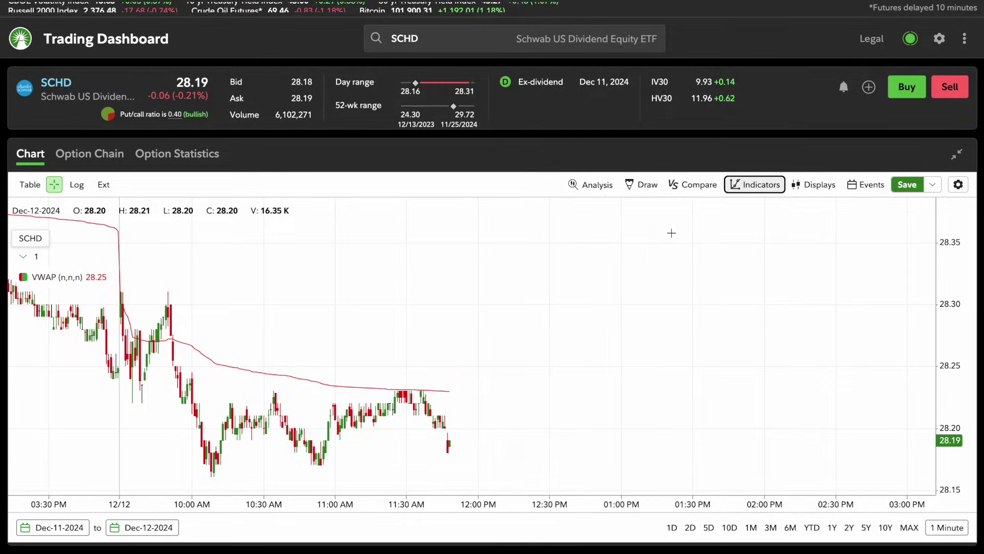
click(506, 490)
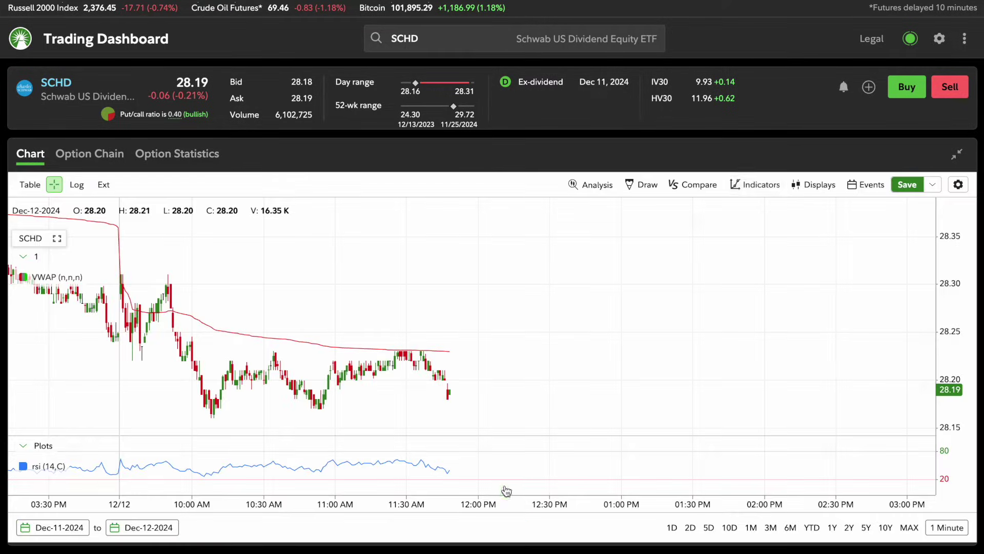
scroll(516, 382, down, 5)
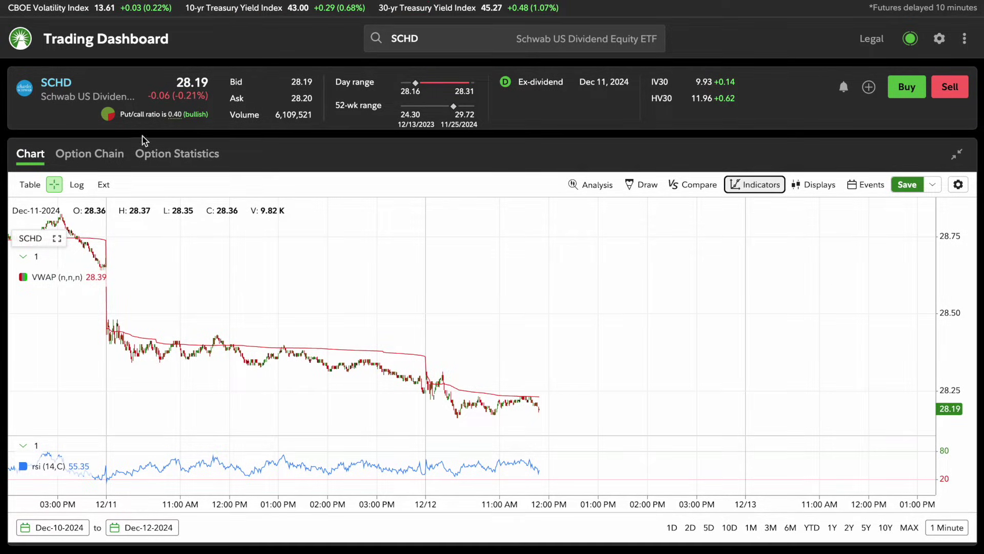
Load the quote and chart for TSLA
click(430, 37)
text(TSL)
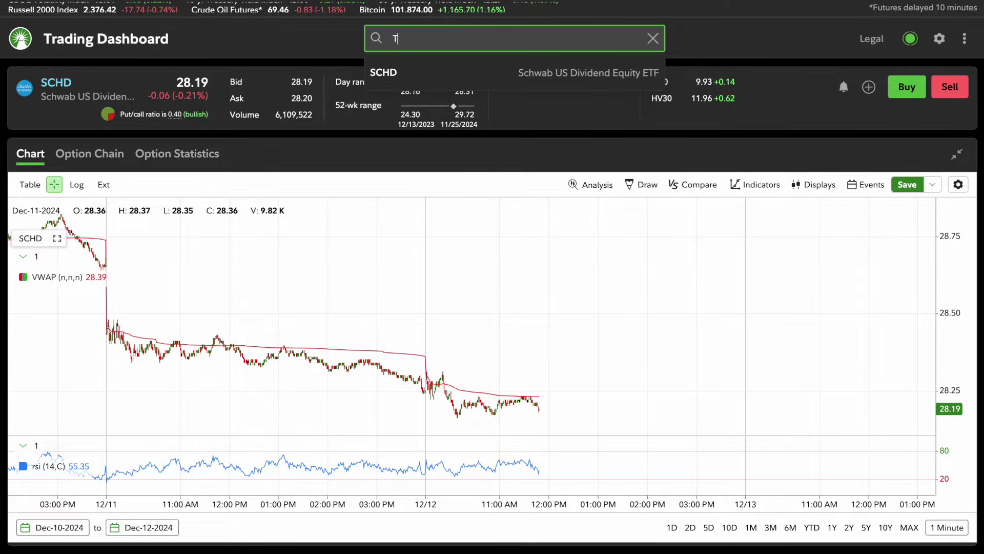
text(A)
key(Return)
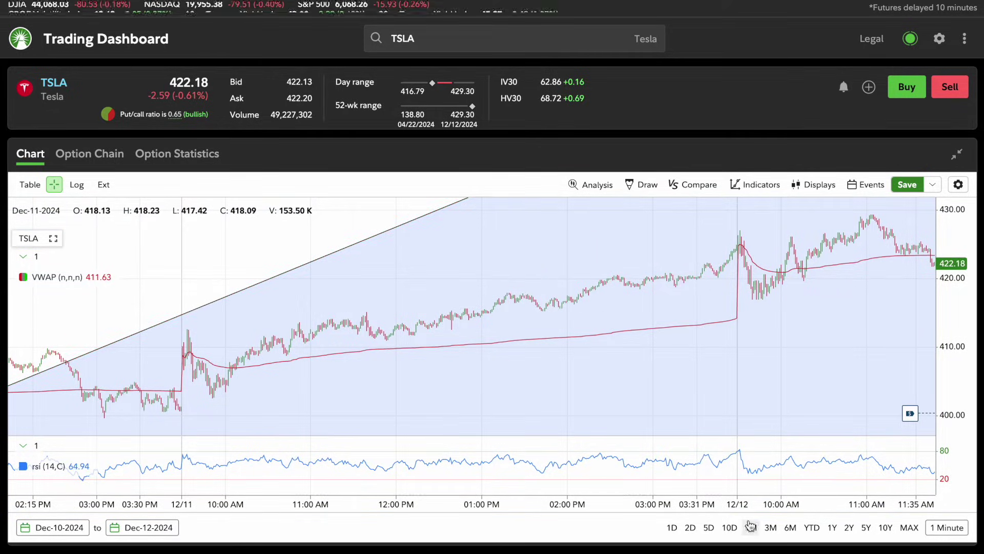
View the Tesla chart and its RSI at the three-month range, over a few days and over several years
click(771, 527)
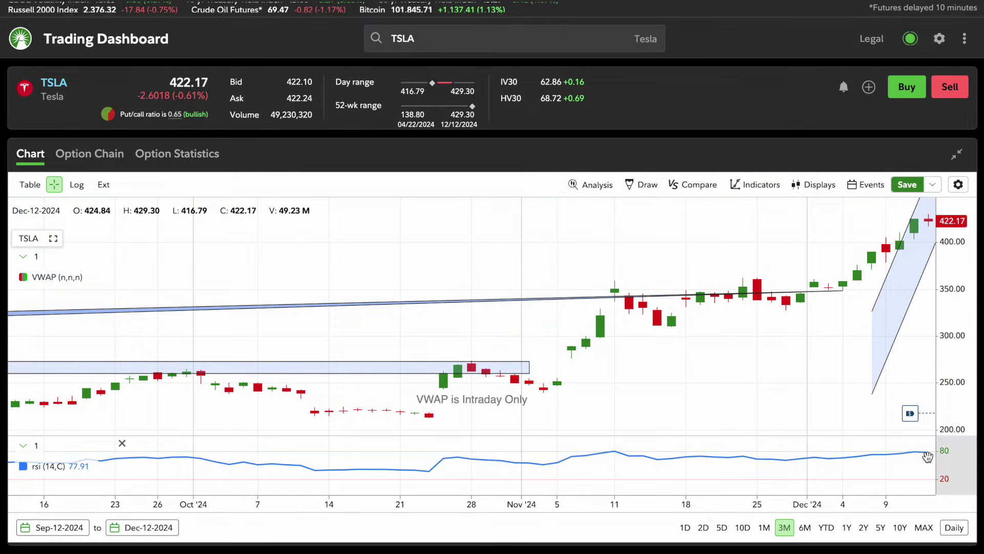
scroll(928, 456, up, 3)
scroll(928, 456, up, 5)
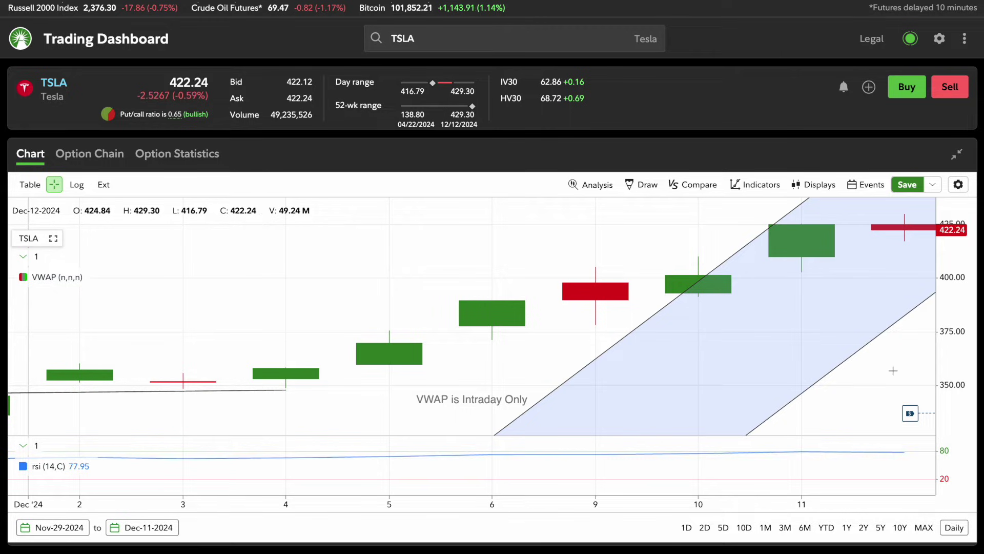
scroll(895, 370, down, 8)
scroll(772, 242, up, 10)
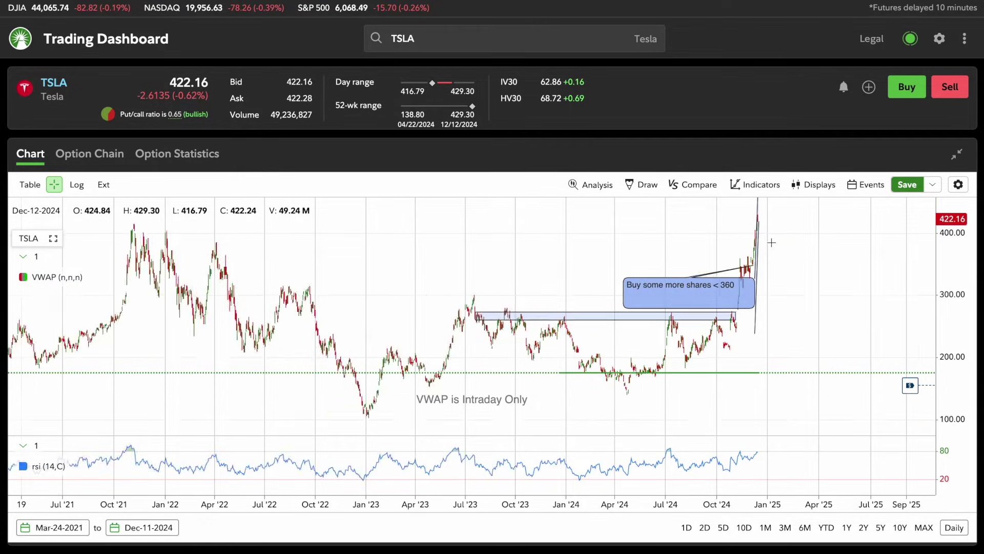
Add Bollinger Bands from the indicator library to the Tesla chart, with period 20, Close field, 2 standard deviations and a simple moving average
click(752, 185)
key(BackSpace)
key(BackSpace)
key(BackSpace)
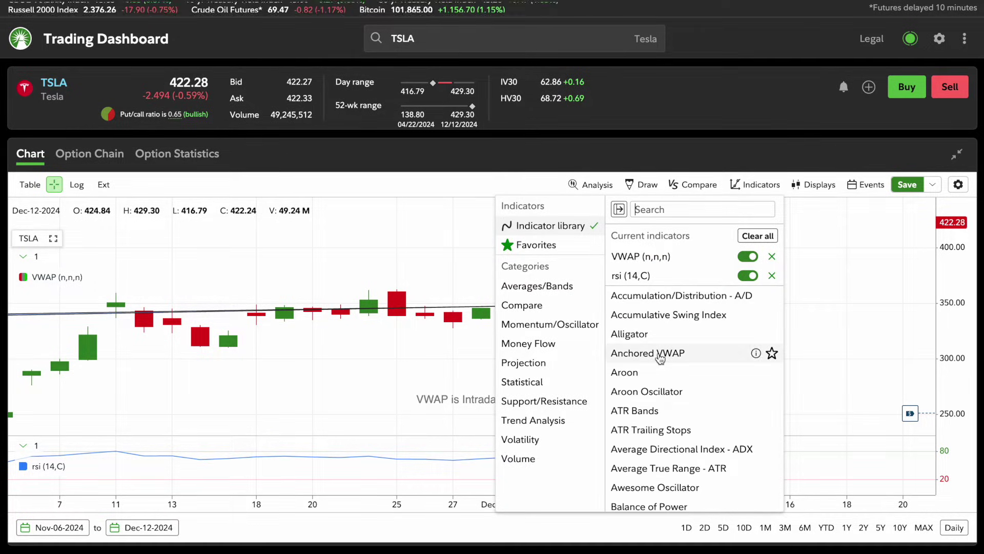
scroll(661, 389, down, 15)
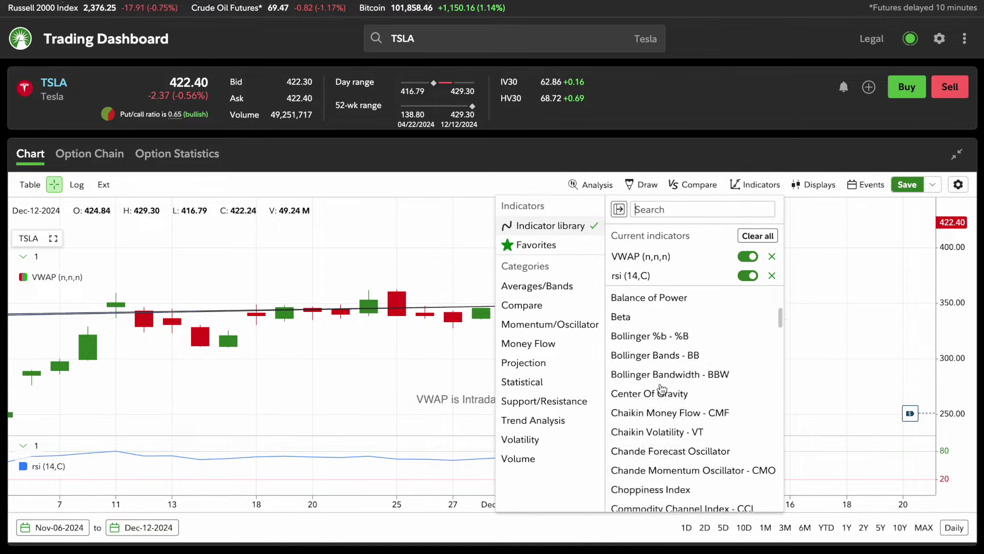
scroll(661, 390, down, 10)
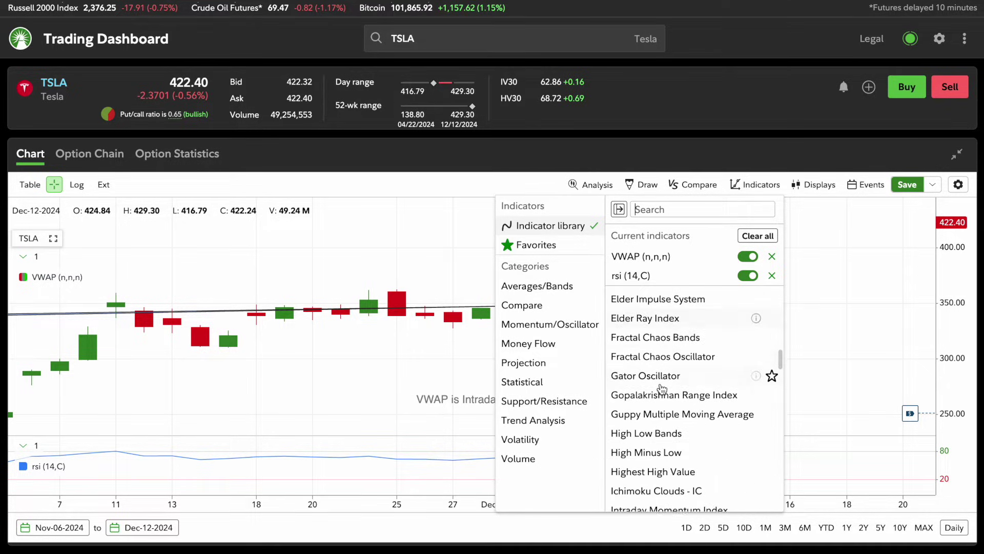
scroll(661, 389, down, 3)
scroll(662, 390, up, 12)
scroll(661, 390, up, 4)
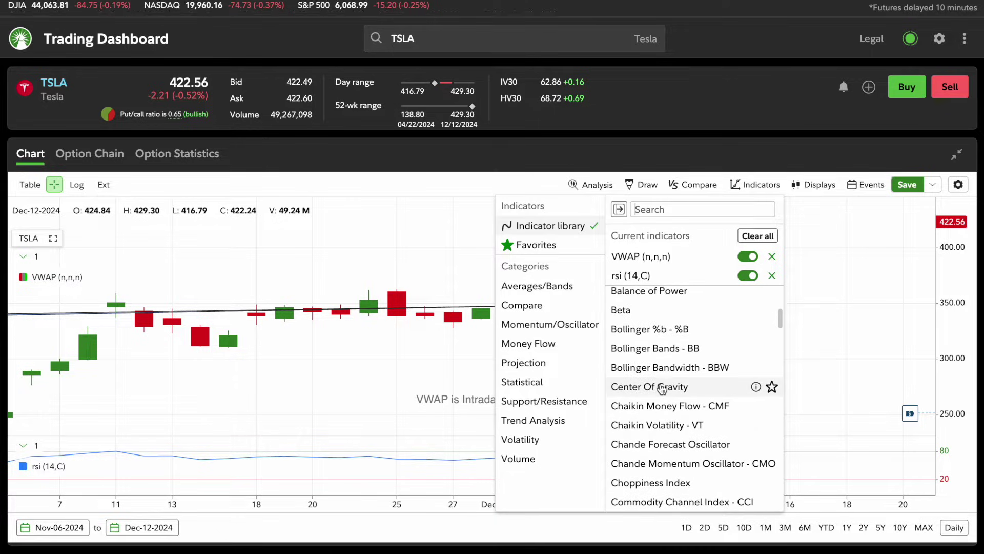
click(639, 349)
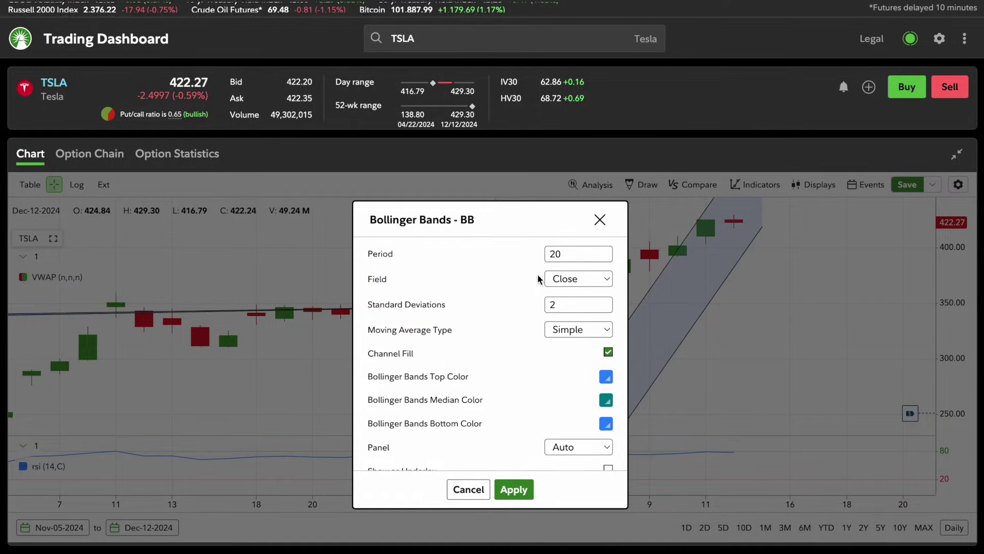
scroll(598, 380, down, 2)
click(514, 490)
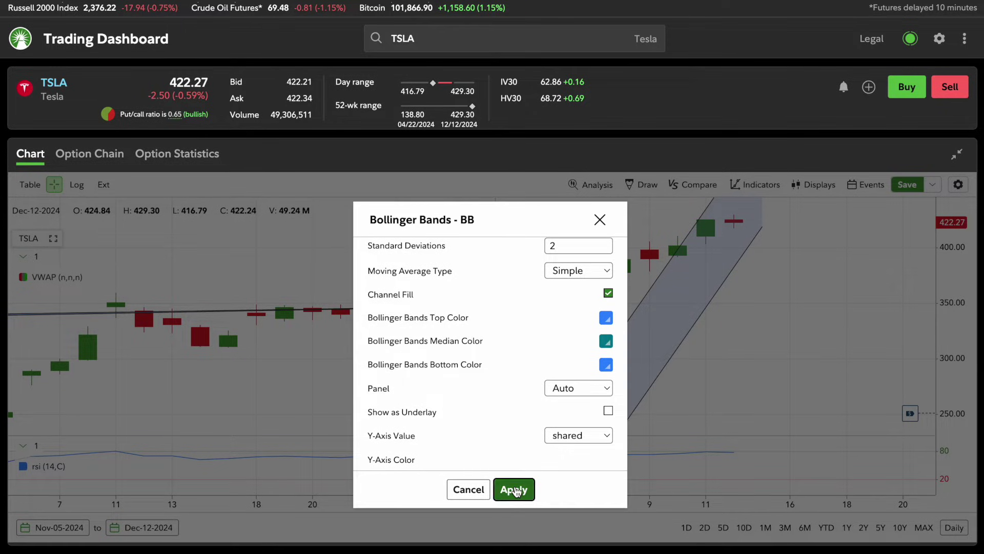
scroll(705, 333, down, 5)
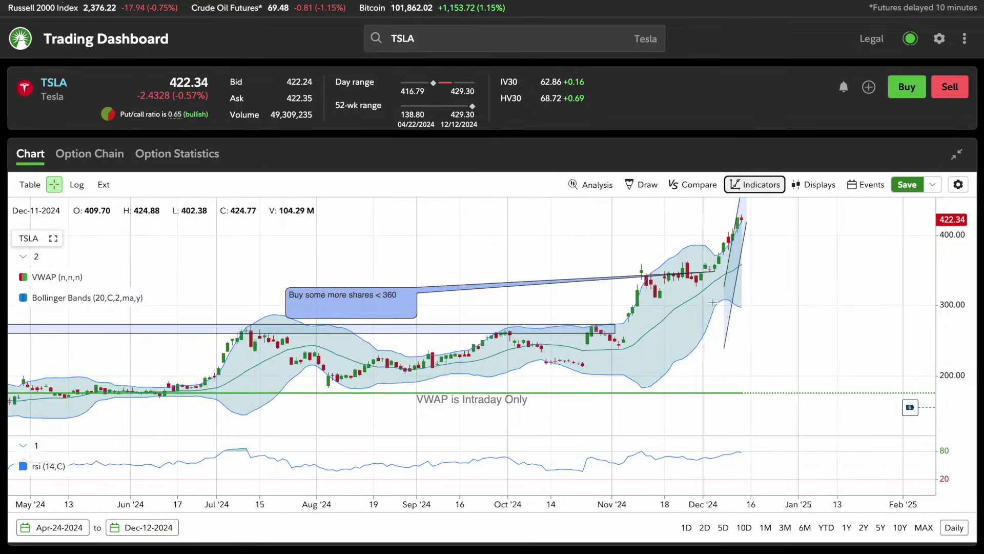
Move the "Buy some more shares < 360" callout clear of the Bollinger Bands on the Tesla chart
scroll(710, 319, down, 3)
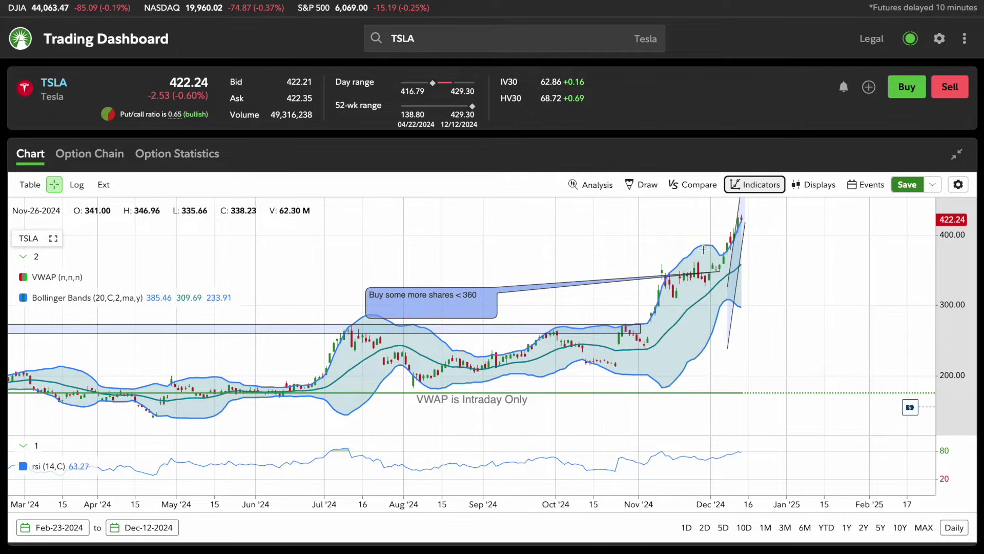
scroll(743, 263, up, 5)
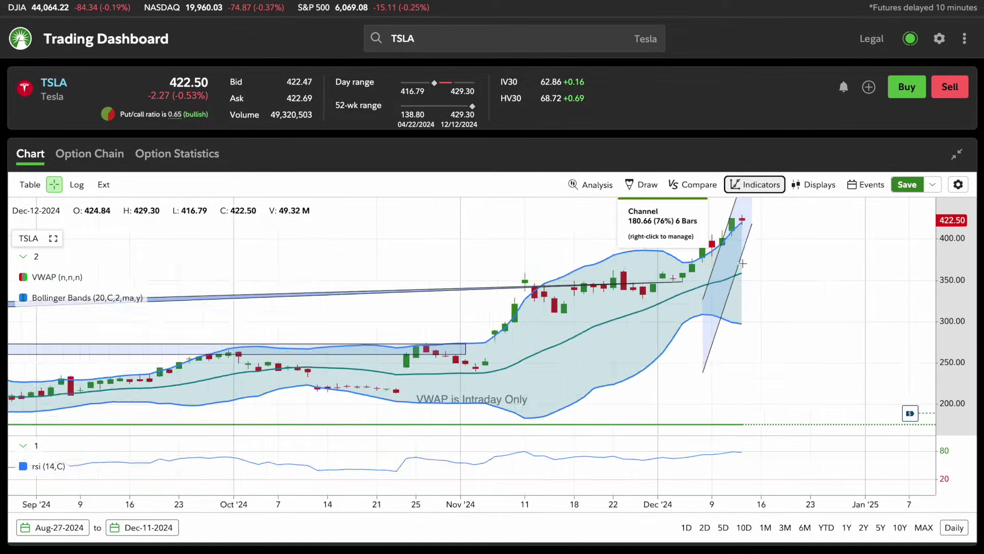
scroll(743, 263, down, 5)
click(261, 302)
drag(262, 302, 493, 253)
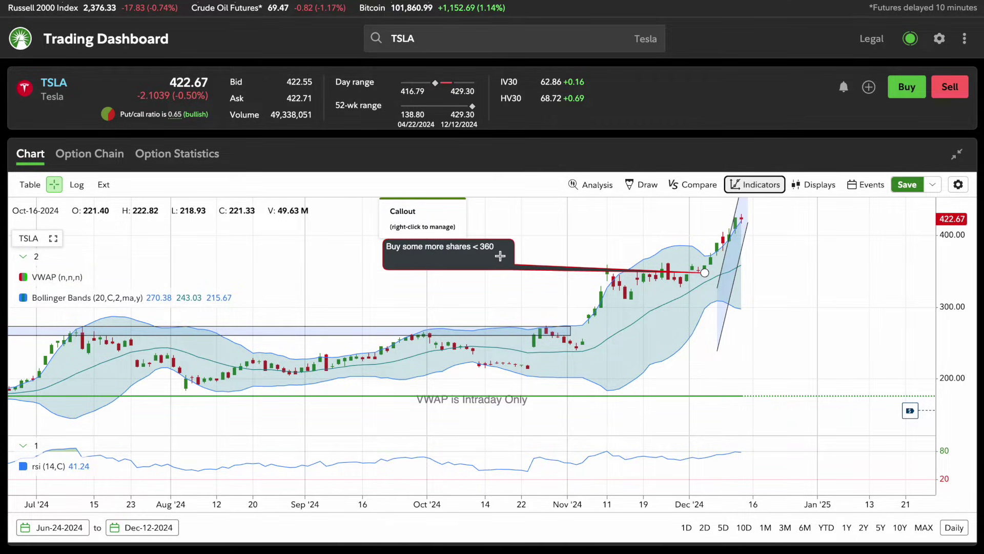
click(564, 287)
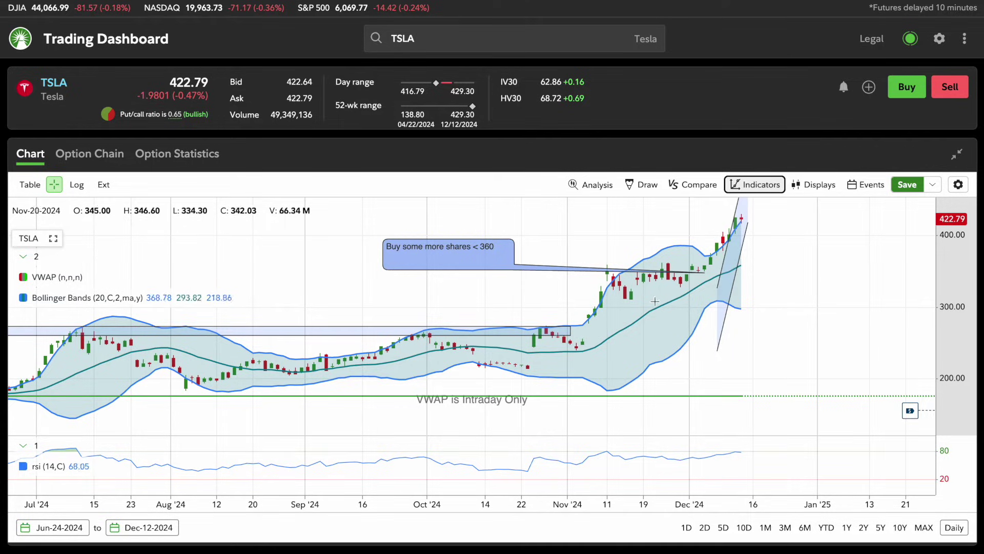
Remove the Bollinger Bands and VWAP indicators from the Tesla chart, keeping the RSI
scroll(702, 292, up, 5)
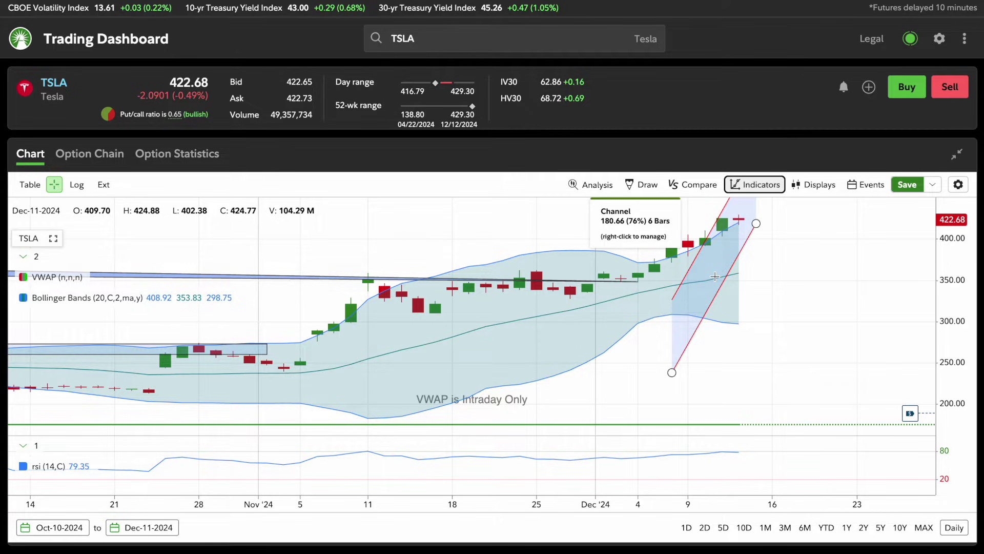
scroll(715, 276, down, 5)
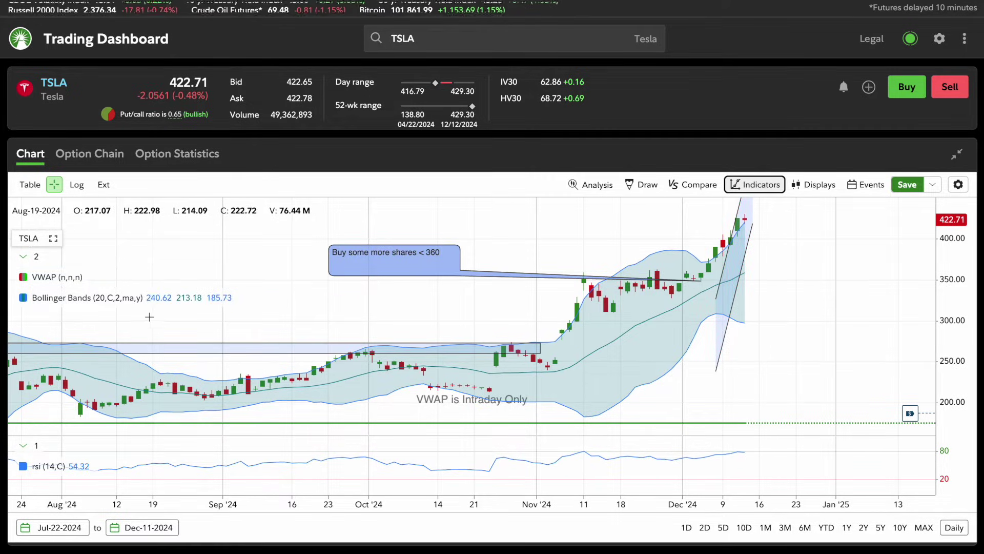
mouse_move(105, 298)
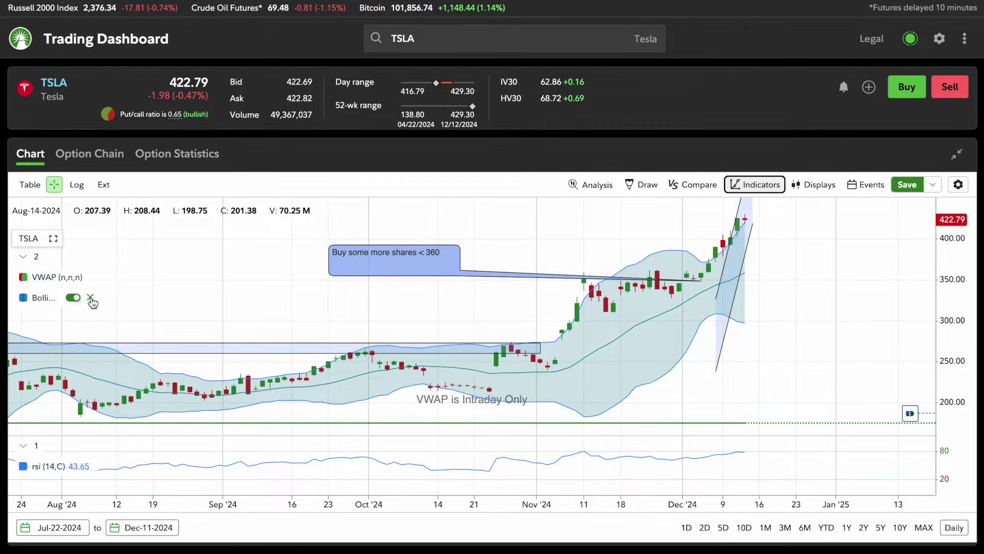
click(91, 298)
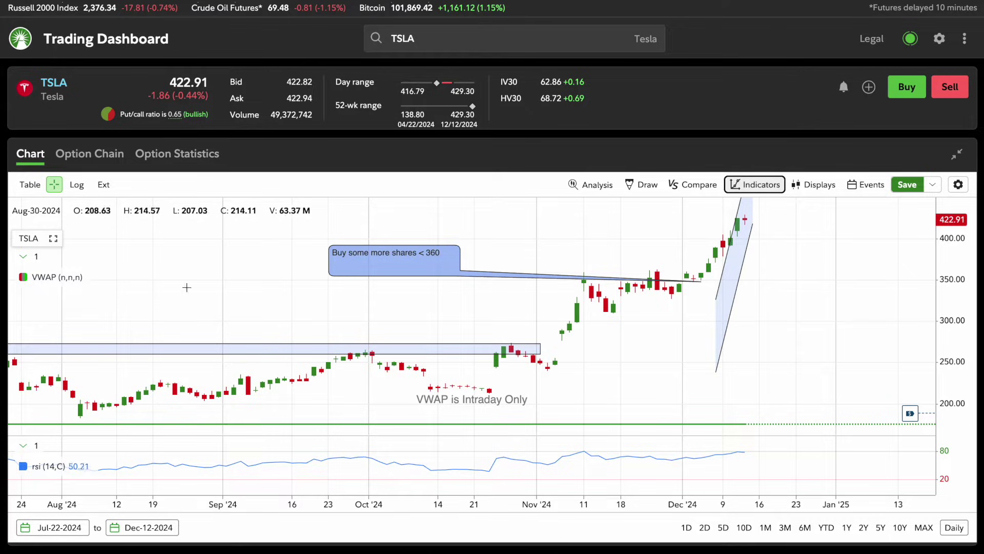
click(90, 277)
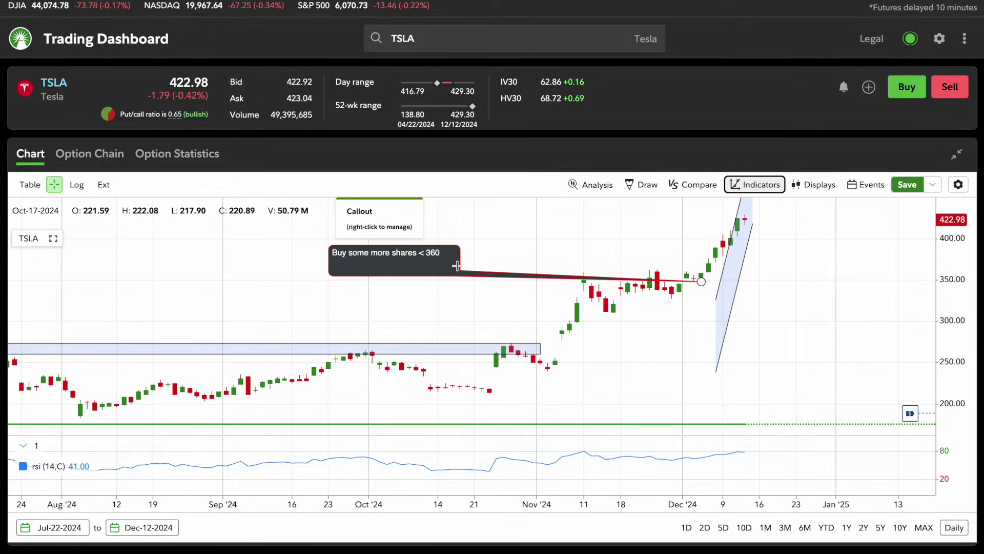
Delete the callout, the rectangle and the channel drawings from the Tesla chart
key(Delete)
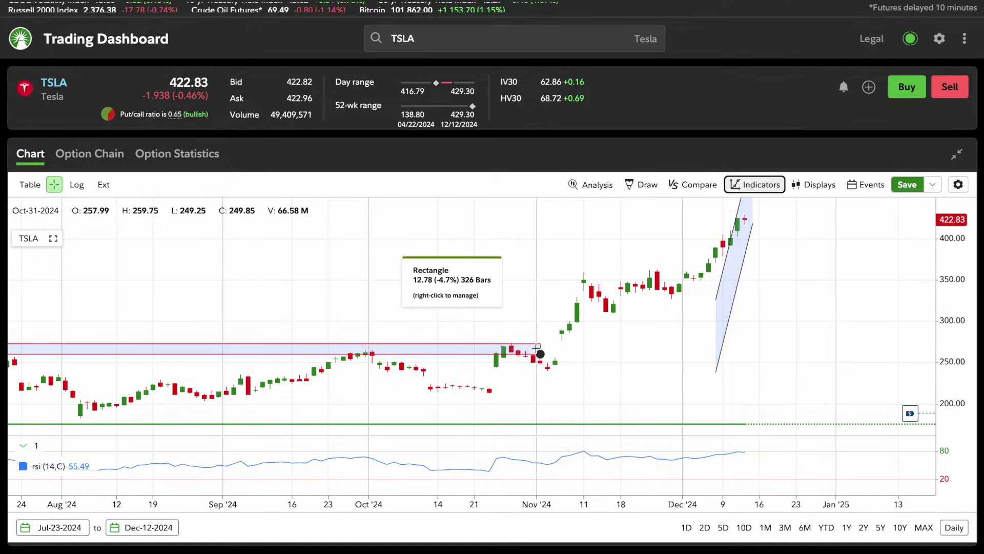
drag(541, 349, 650, 361)
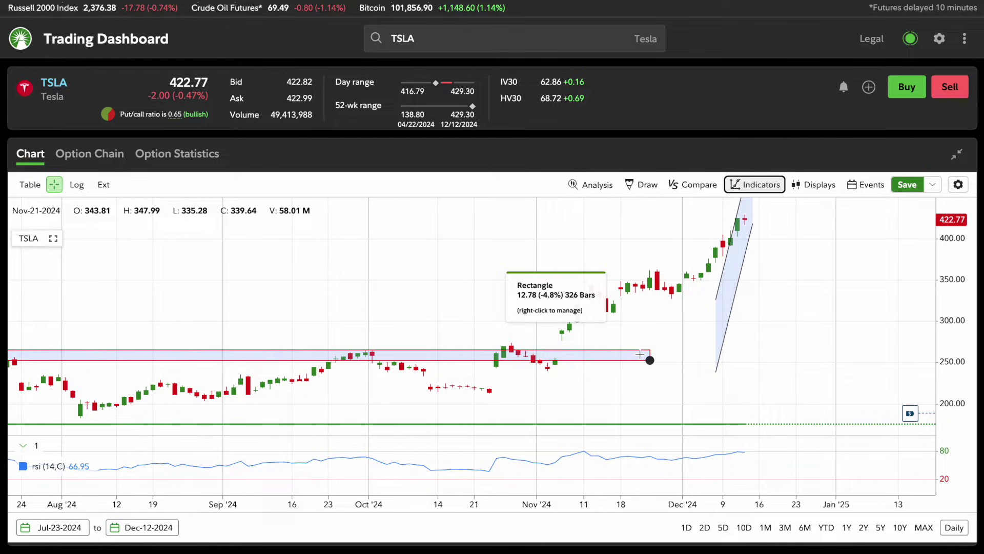
key(Delete)
scroll(676, 344, up, 3)
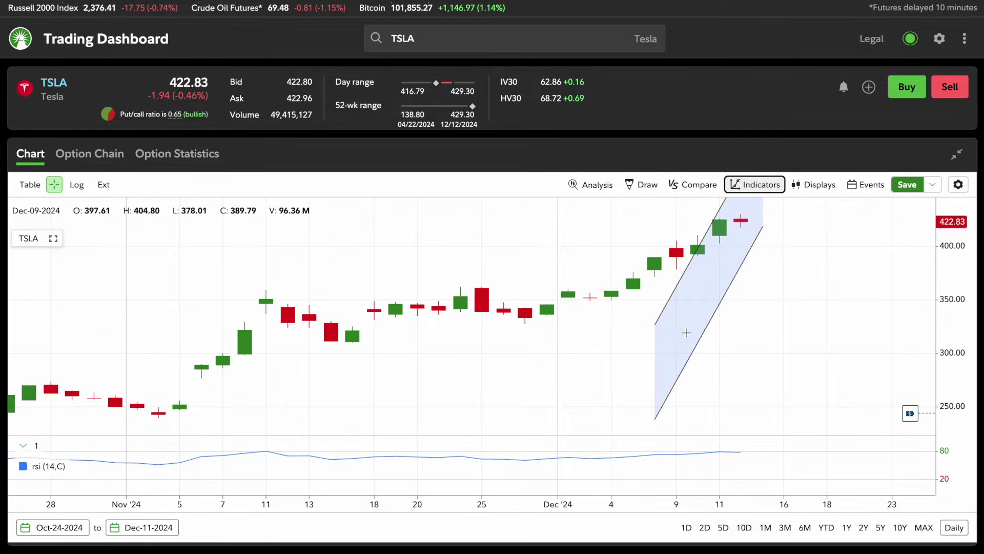
click(709, 321)
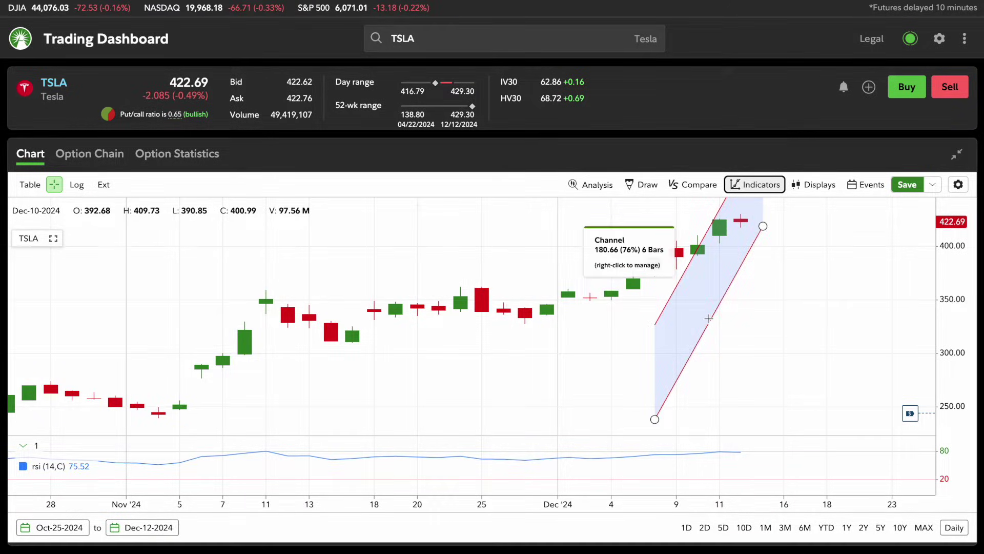
key(Delete)
View the Tesla chart at the two-year range and at the five-day range
click(864, 528)
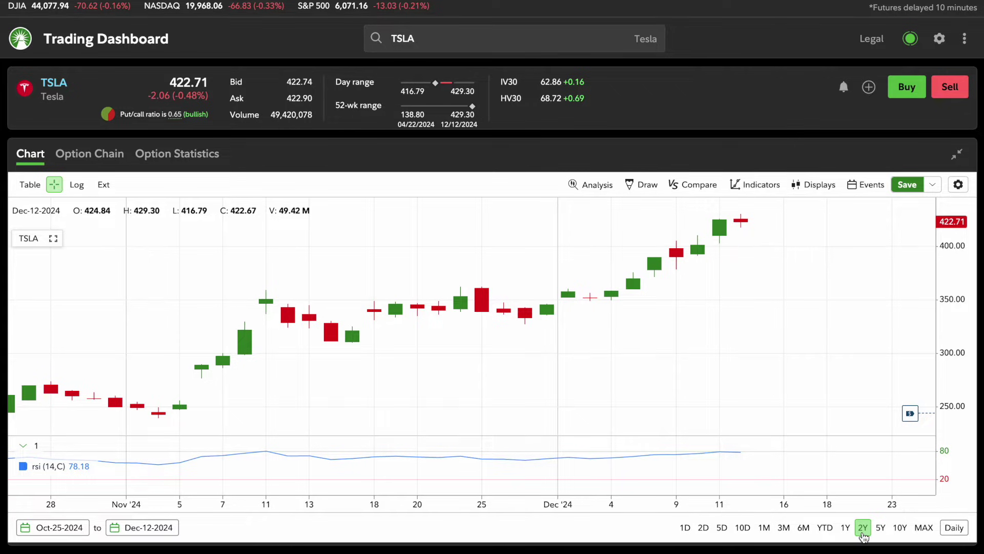
drag(806, 303, 652, 305)
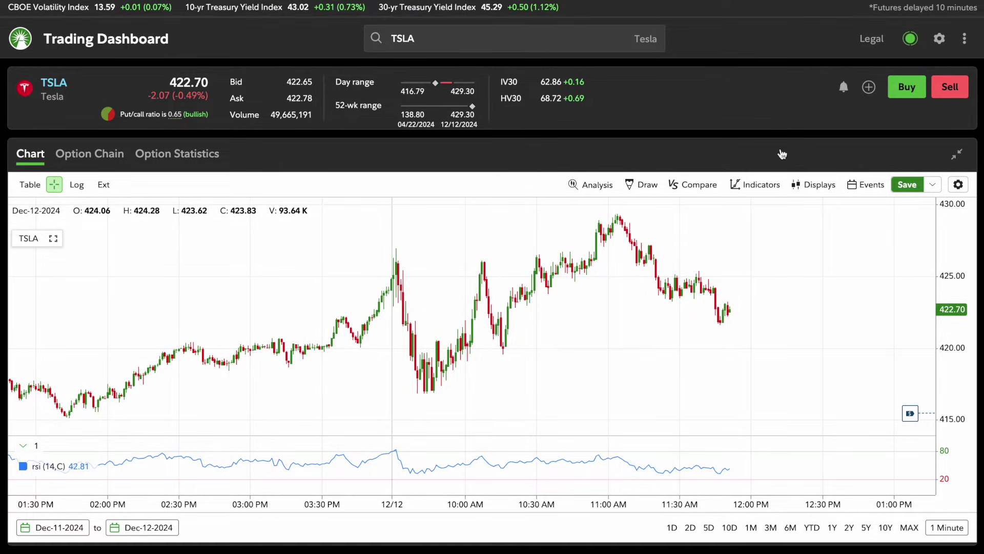
click(710, 531)
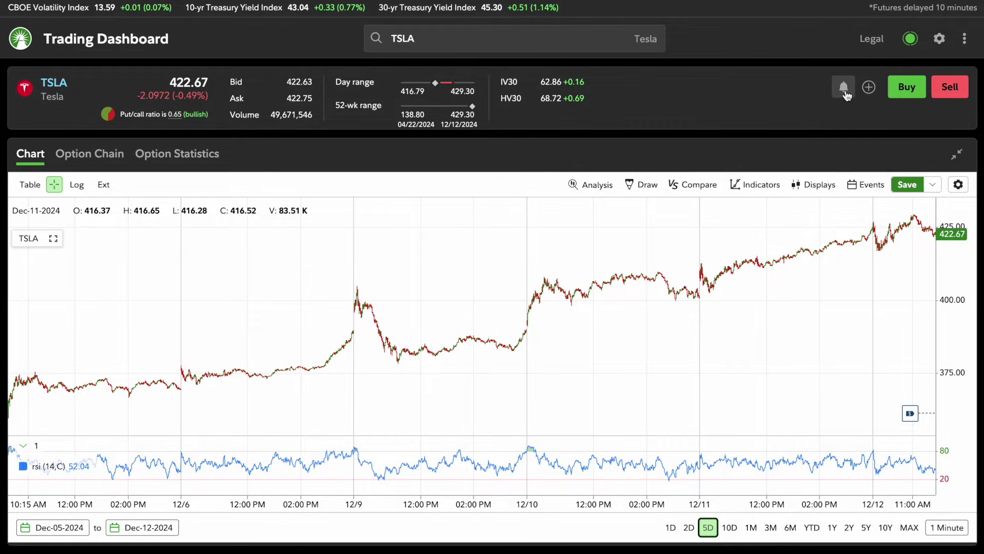
Add and save a Tesla price movement alert that triggers when the price rises above $423 or falls below $400
click(844, 89)
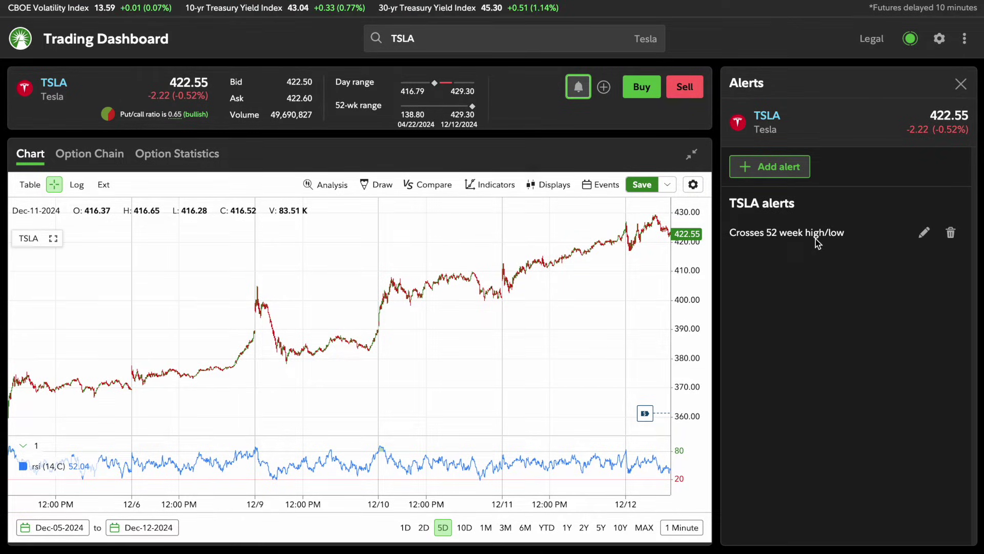
click(775, 167)
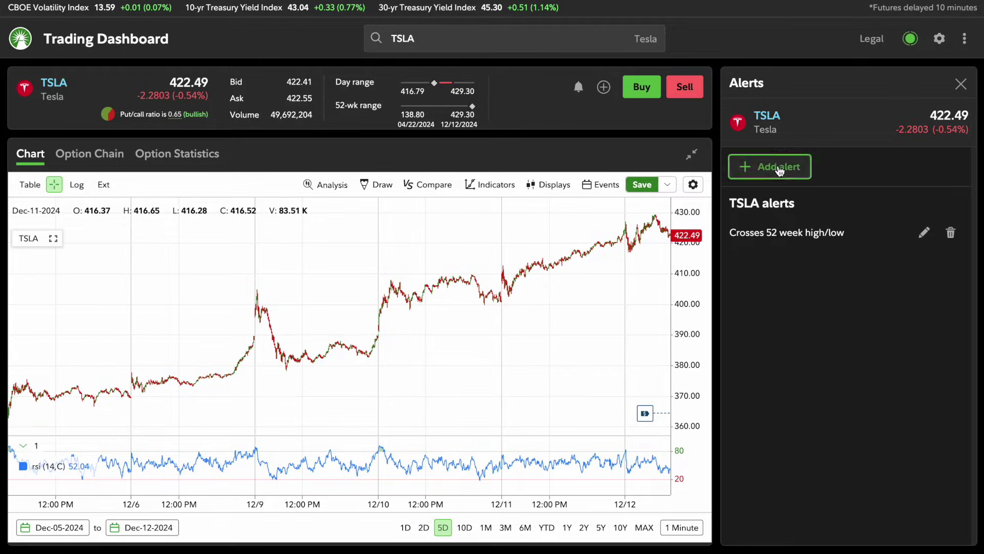
click(822, 195)
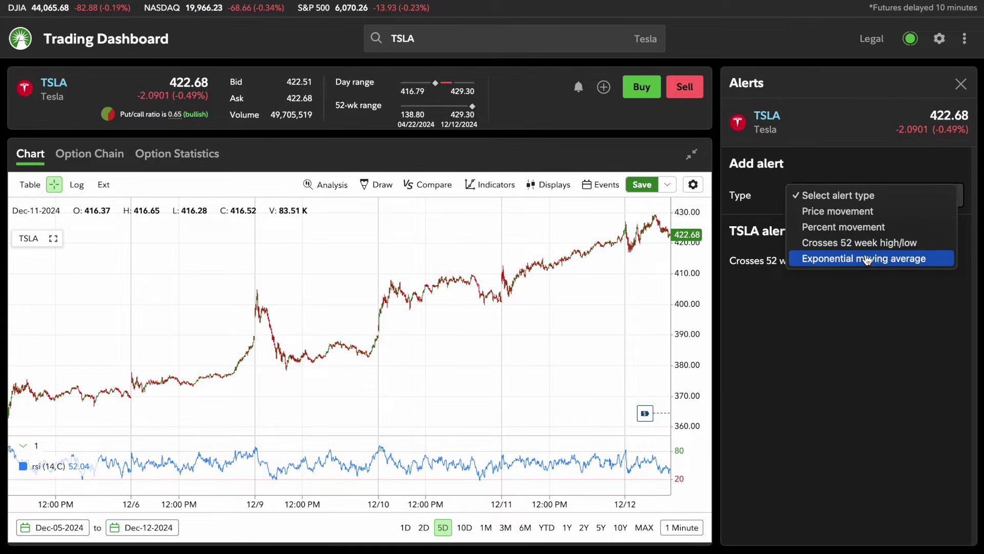
click(843, 214)
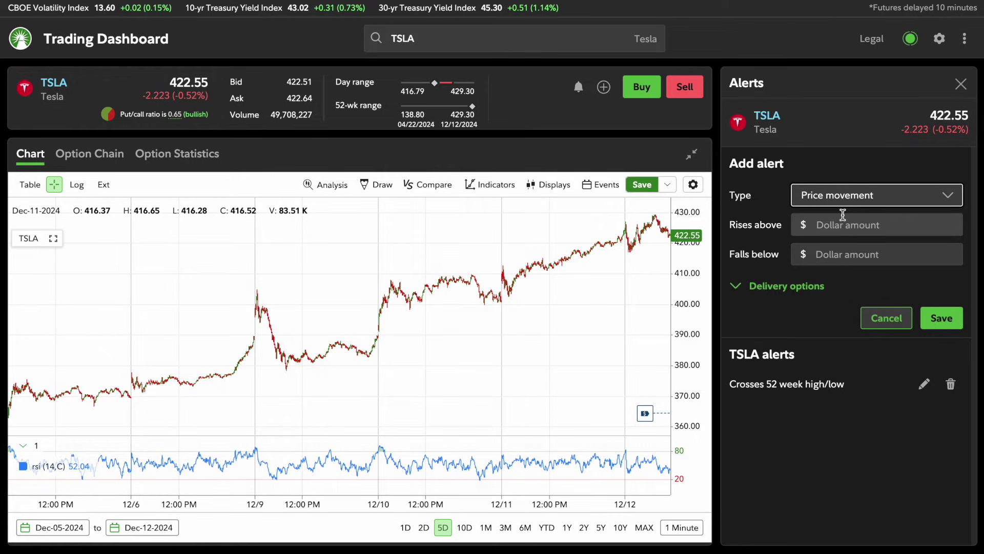
click(841, 227)
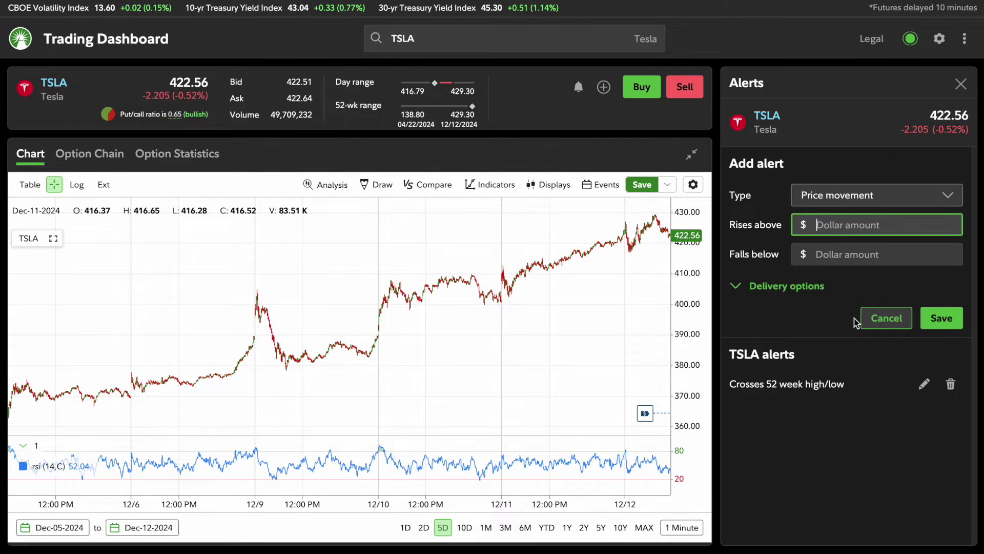
text(42)
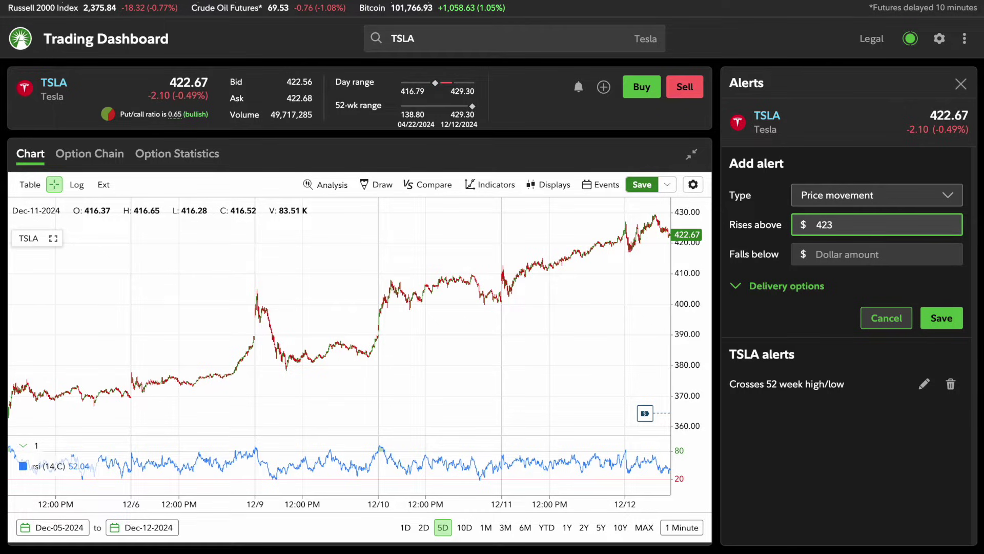
text(3)
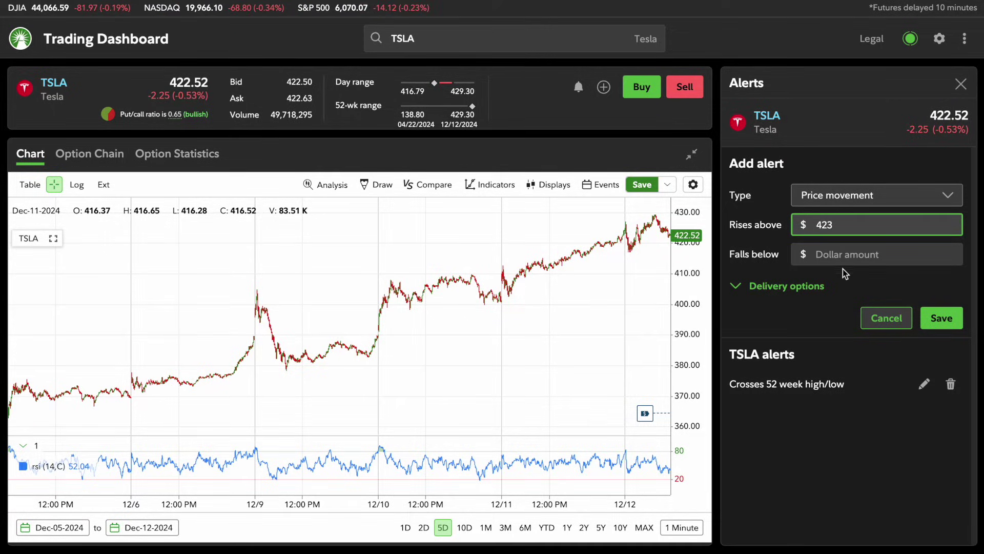
click(849, 254)
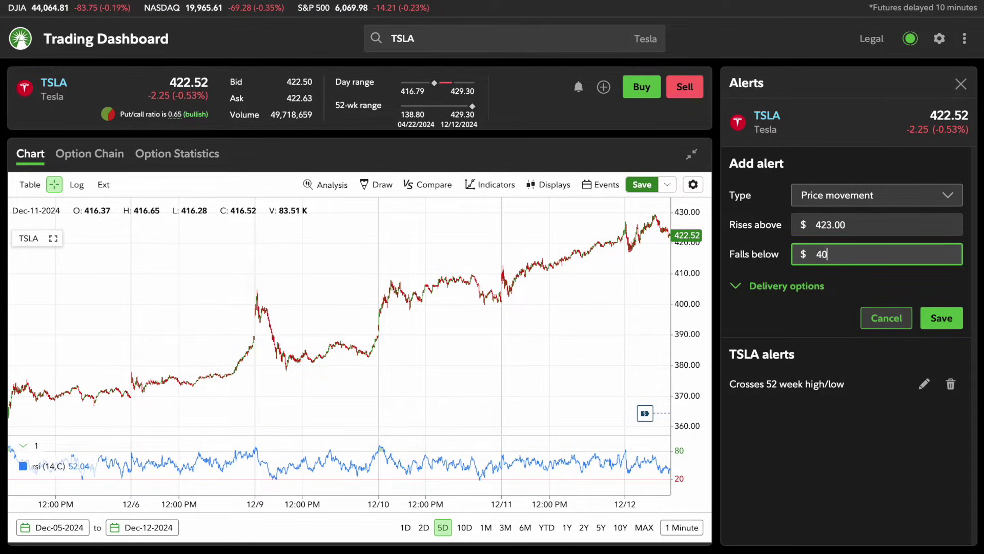
click(940, 318)
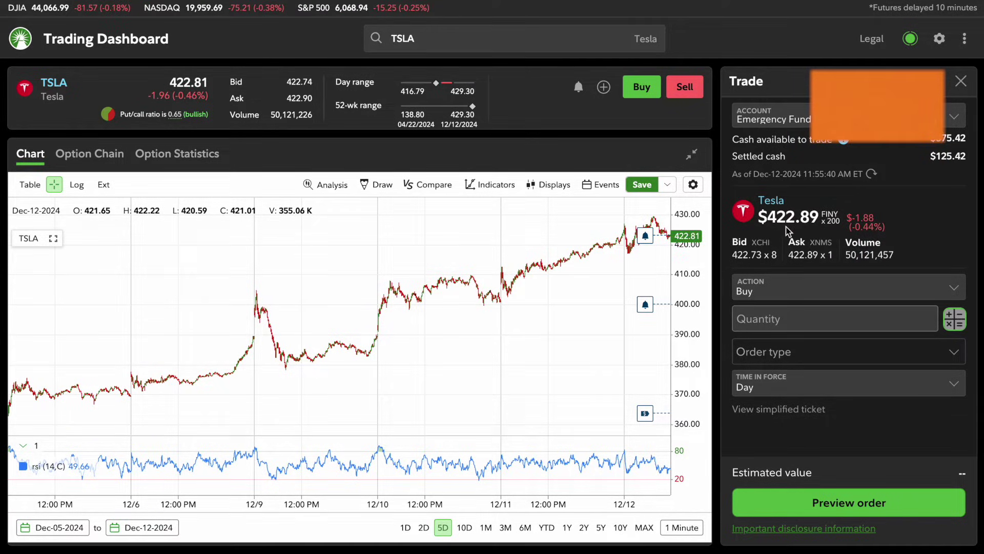
Set the Tesla trade ticket's action to Buy and its quantity to 1
click(800, 286)
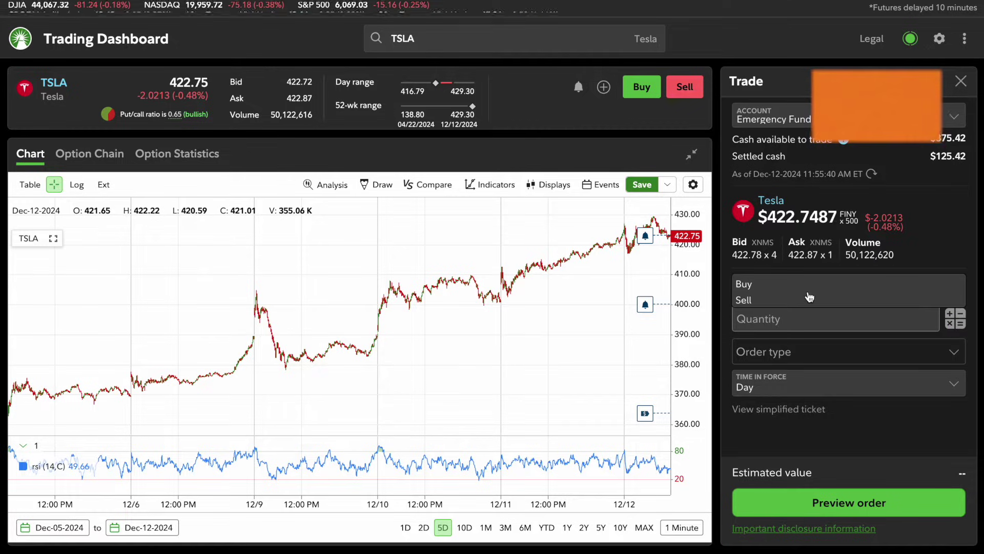
click(820, 283)
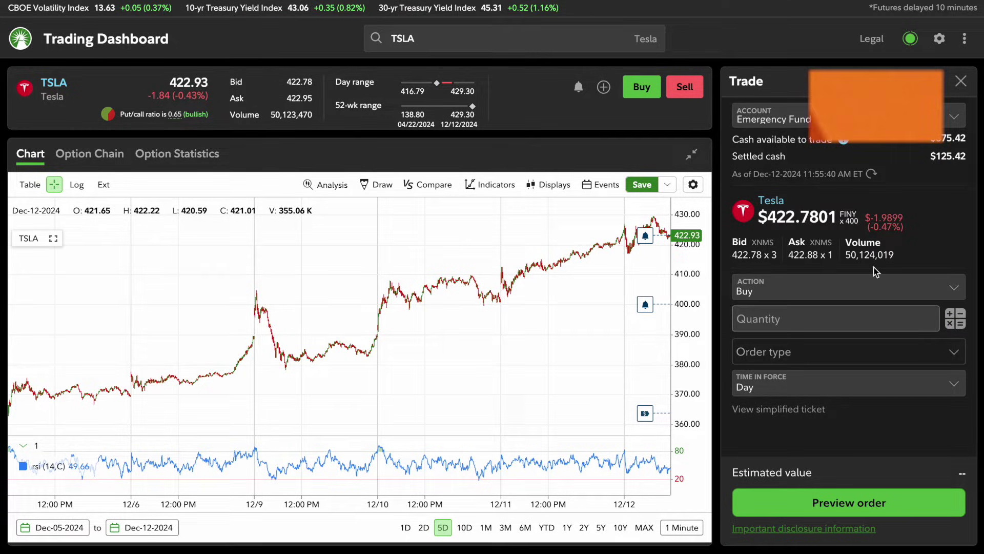
click(817, 286)
click(756, 285)
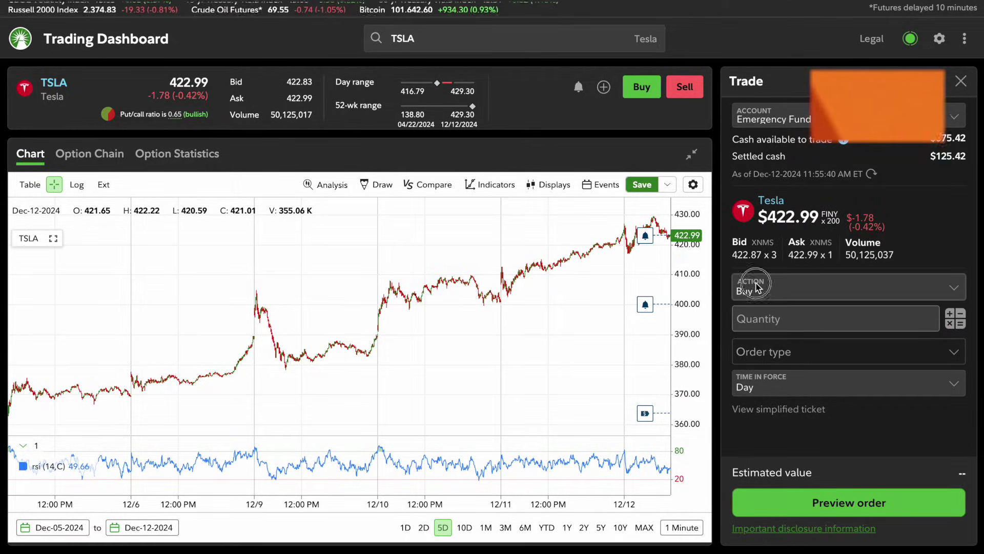
click(769, 319)
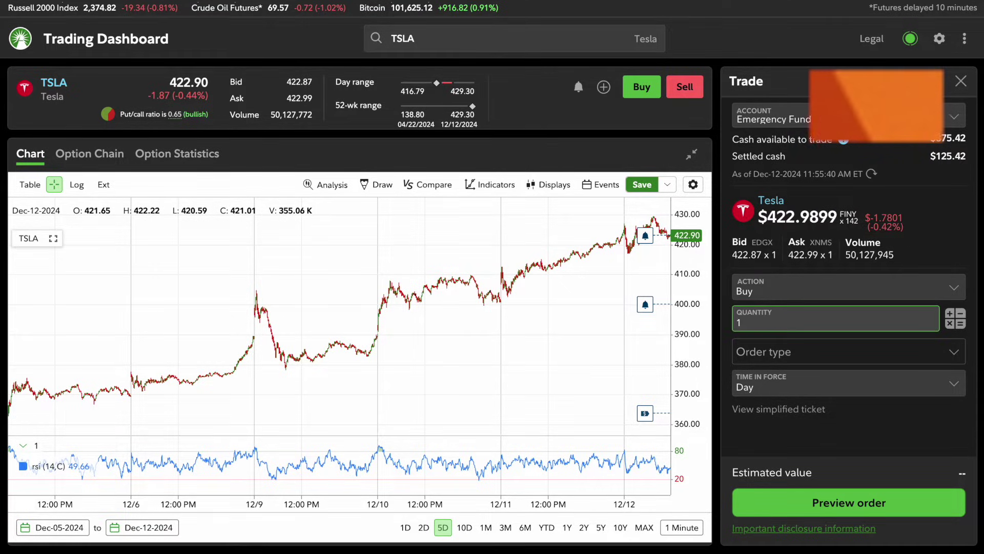
text(1)
Review the available order types for the Tesla order and choose Market
click(815, 350)
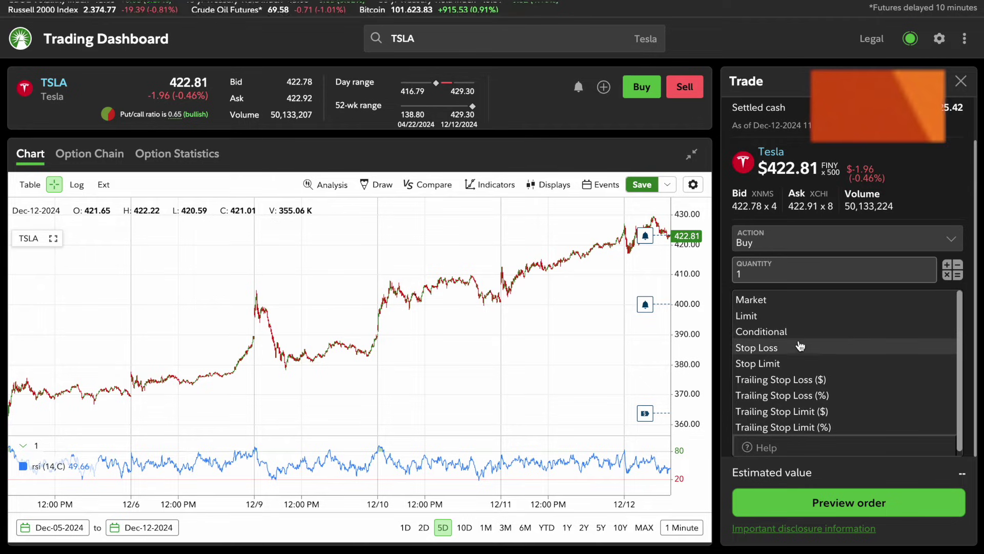
scroll(799, 367, down, 1)
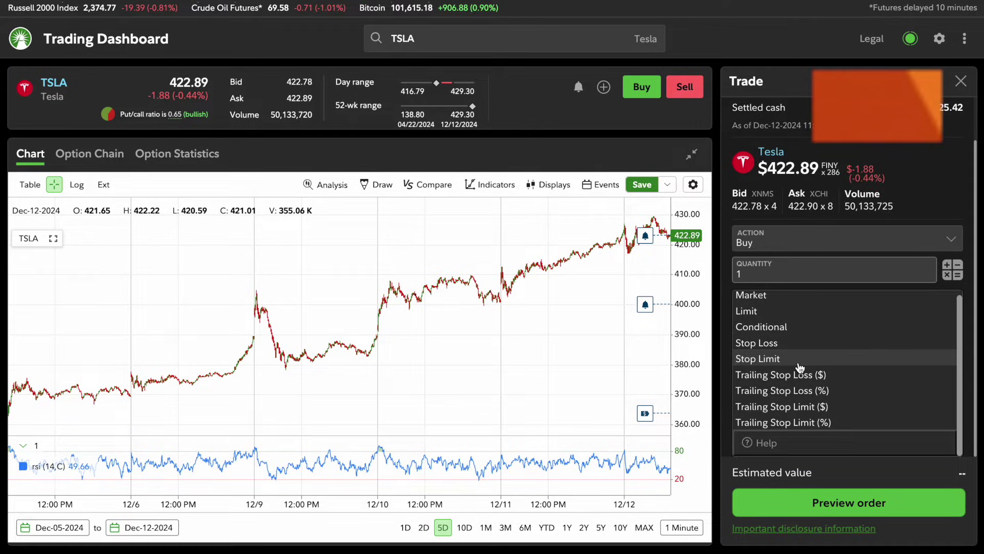
click(787, 300)
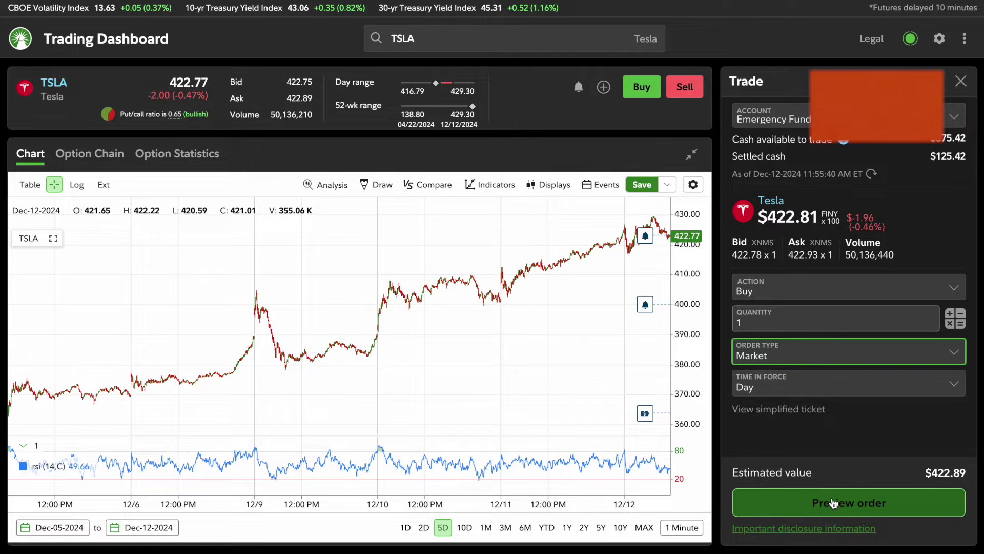
Change the Tesla order type to Limit and set the limit price to 421
click(807, 350)
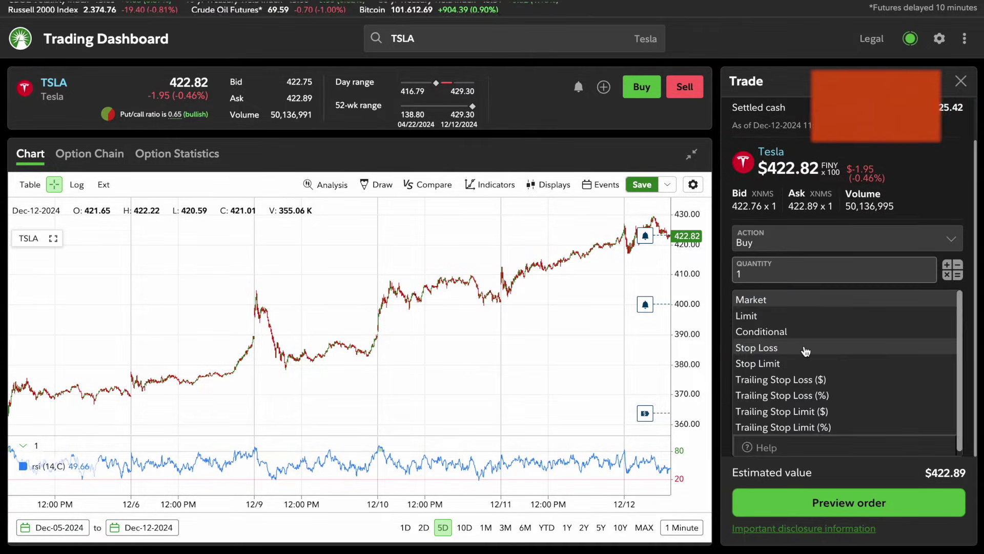
click(774, 314)
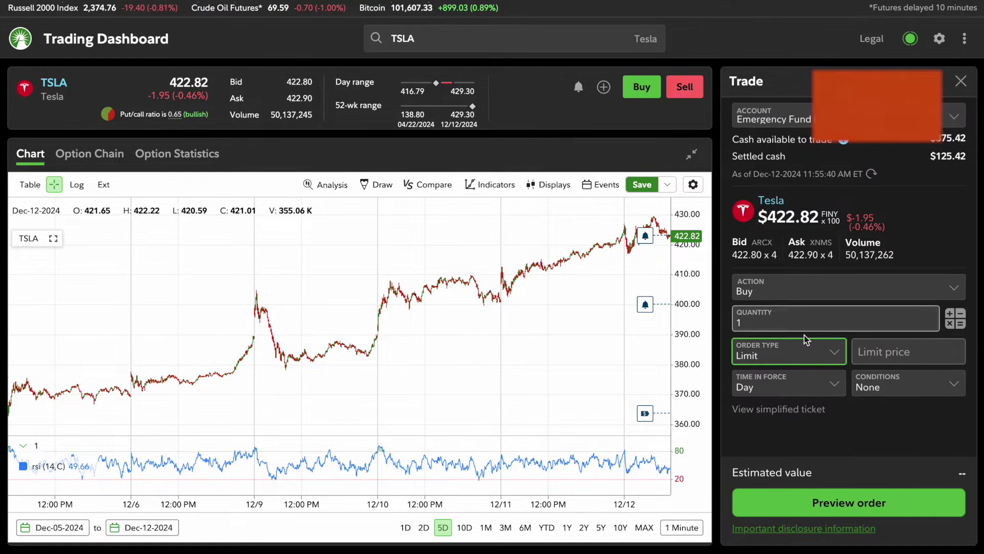
click(885, 352)
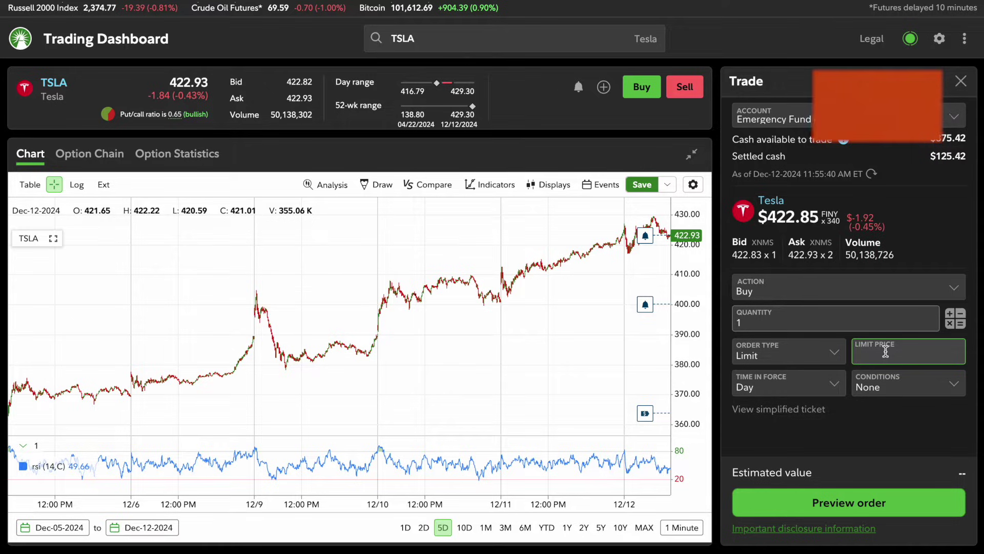
text(421)
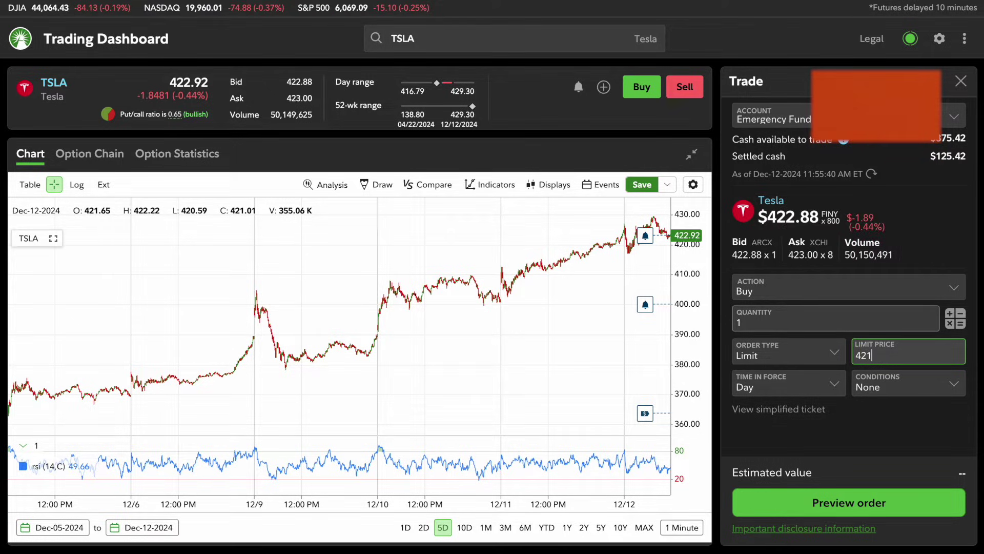
click(940, 255)
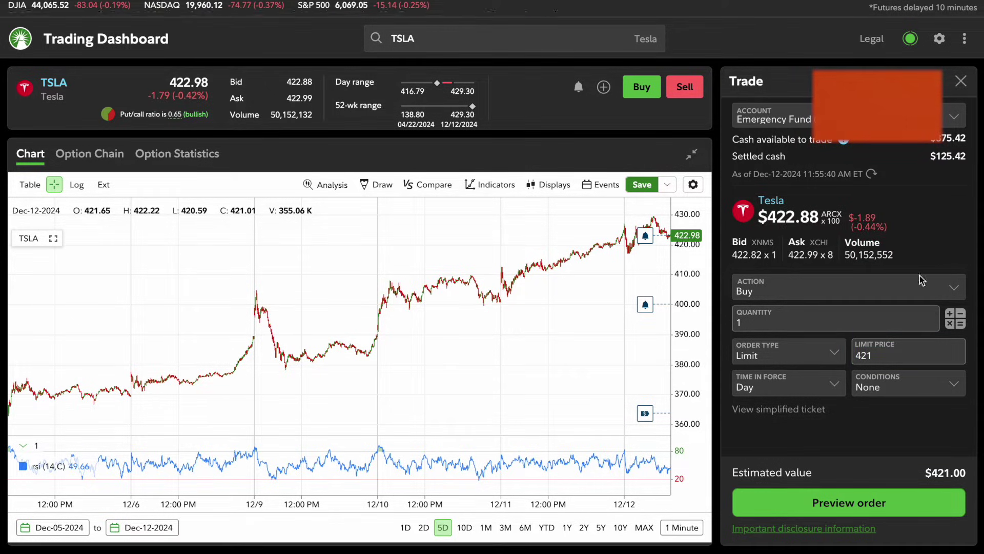
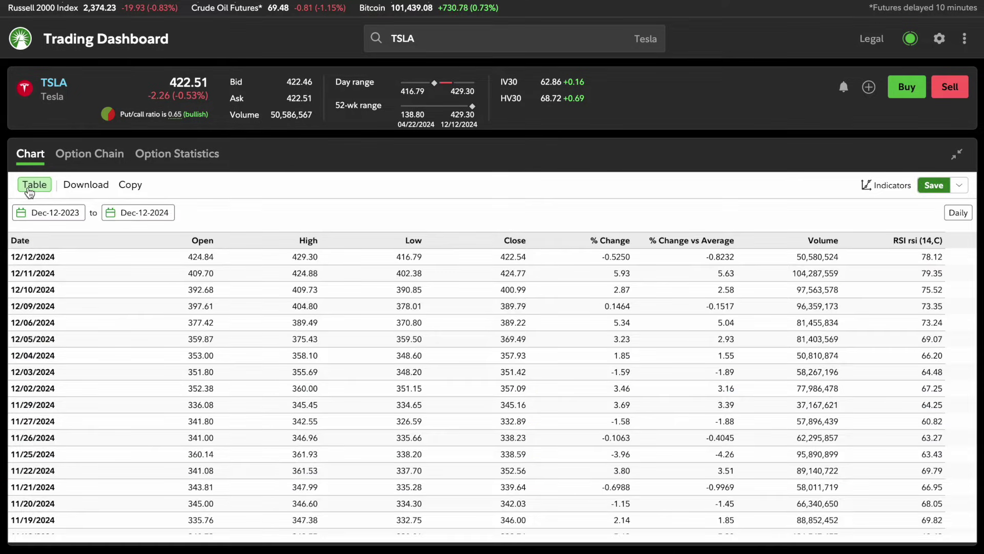
Set the Tesla price table's start date to Dec-01-2023 and review the available data frequencies
click(72, 213)
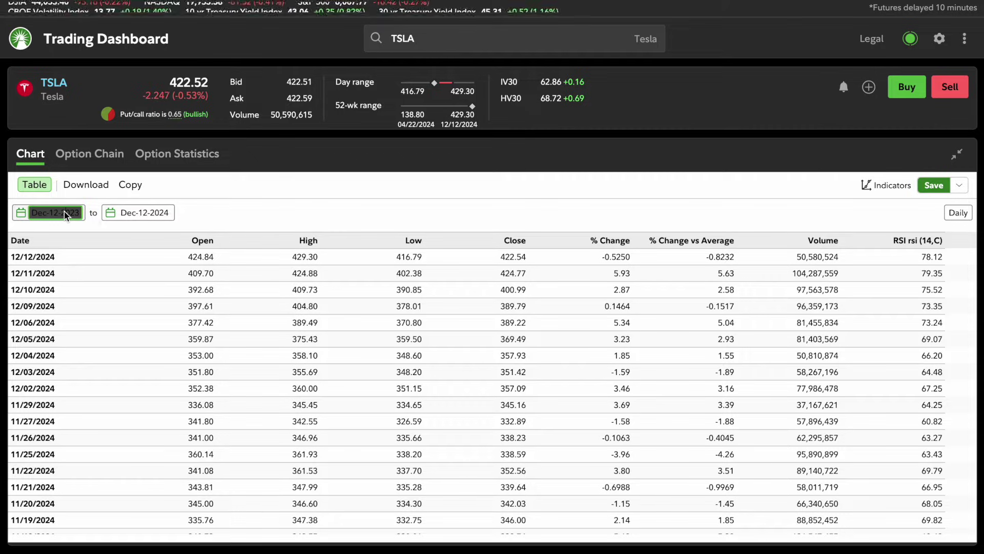
click(21, 212)
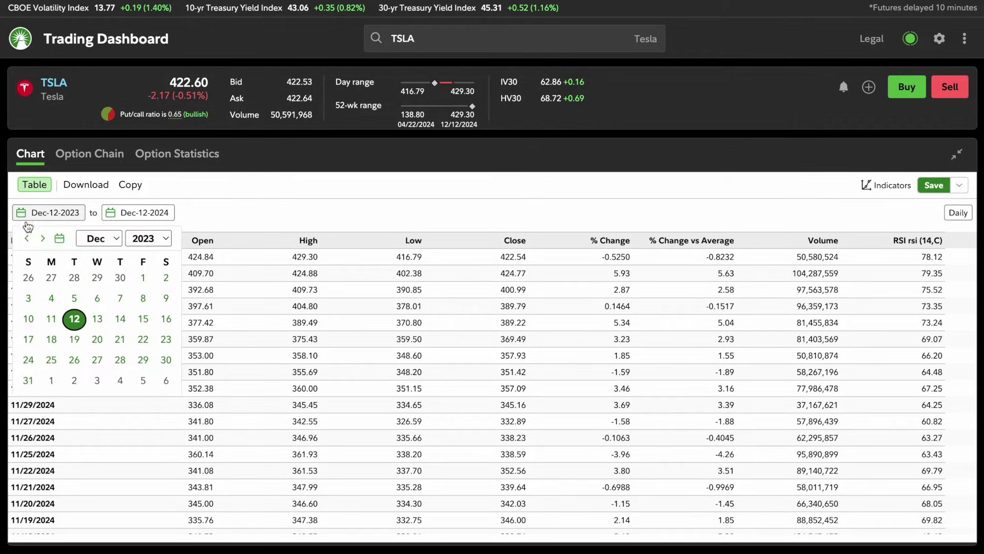
click(143, 277)
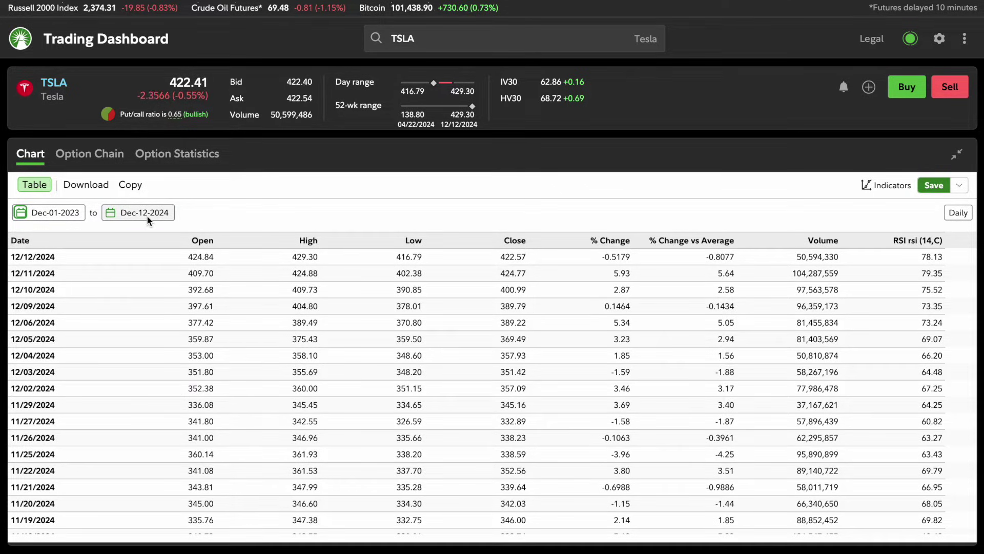
click(959, 213)
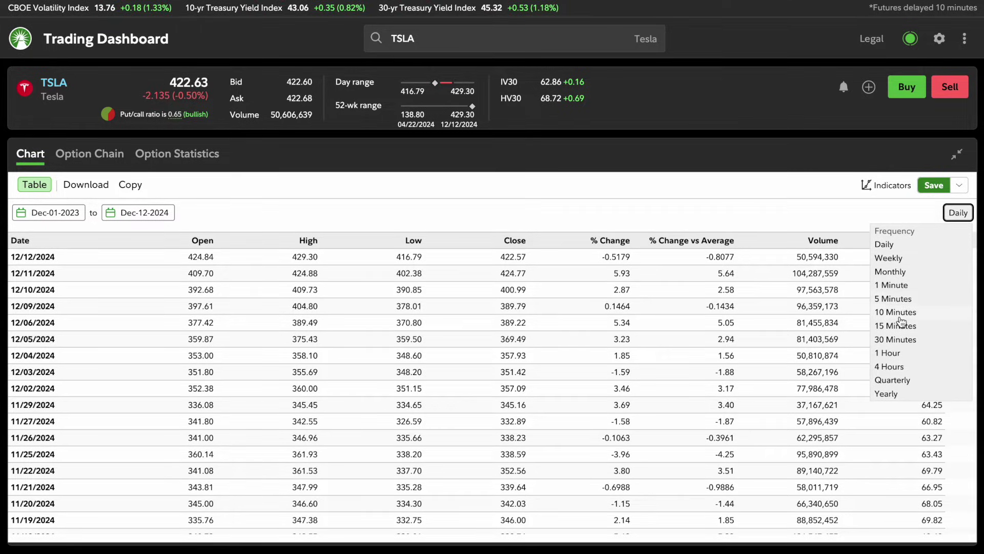
click(957, 219)
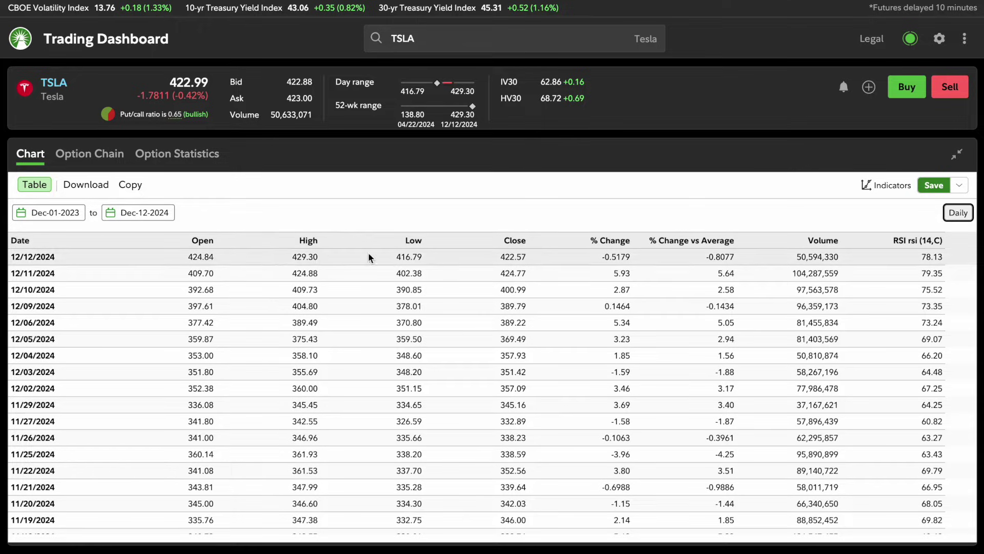
Examine the daily prices, percentage changes, volume and RSI values in Tesla's historical data table
click(820, 252)
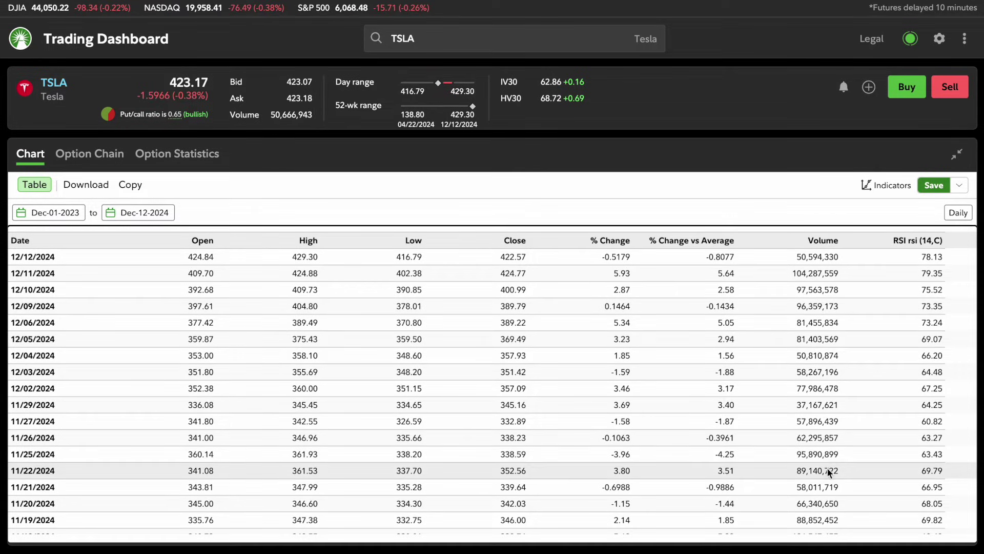
scroll(828, 477, down, 1)
scroll(828, 480, down, 4)
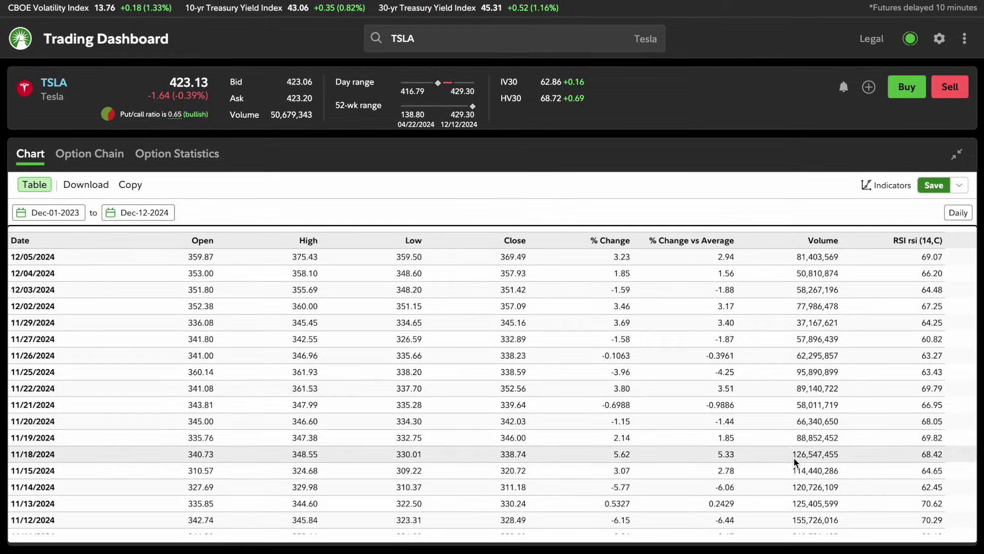
scroll(795, 465, down, 3)
scroll(796, 465, down, 1)
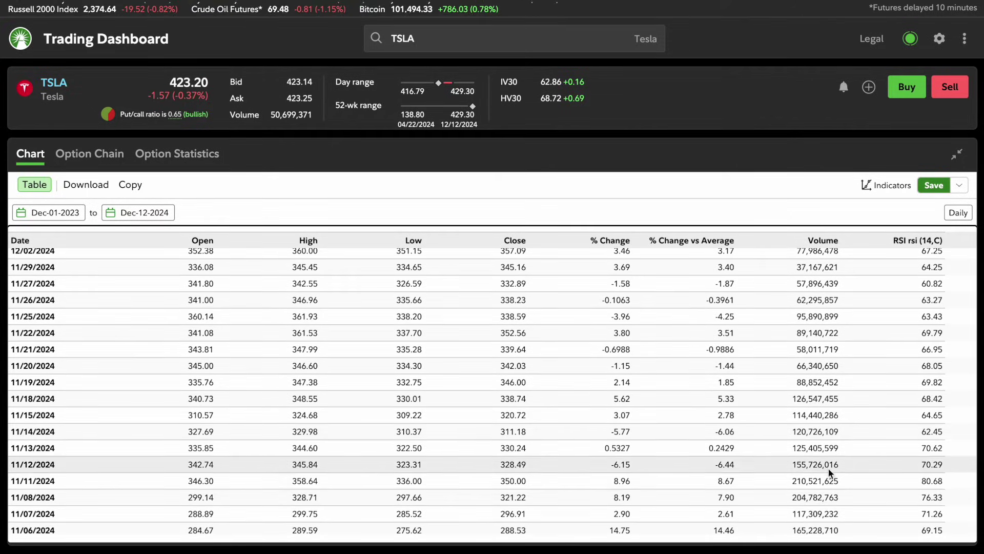
scroll(814, 466, down, 2)
scroll(814, 469, down, 3)
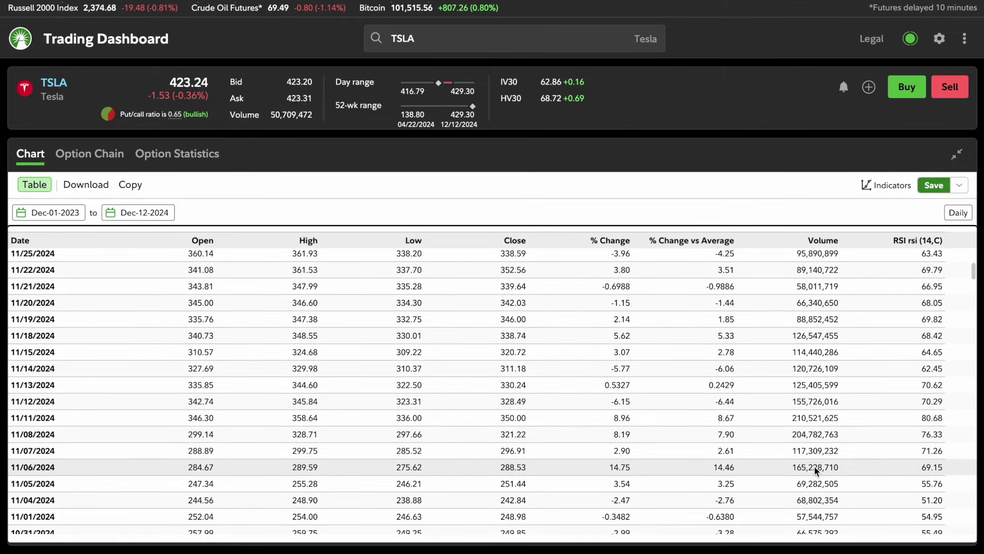
scroll(808, 441, down, 1)
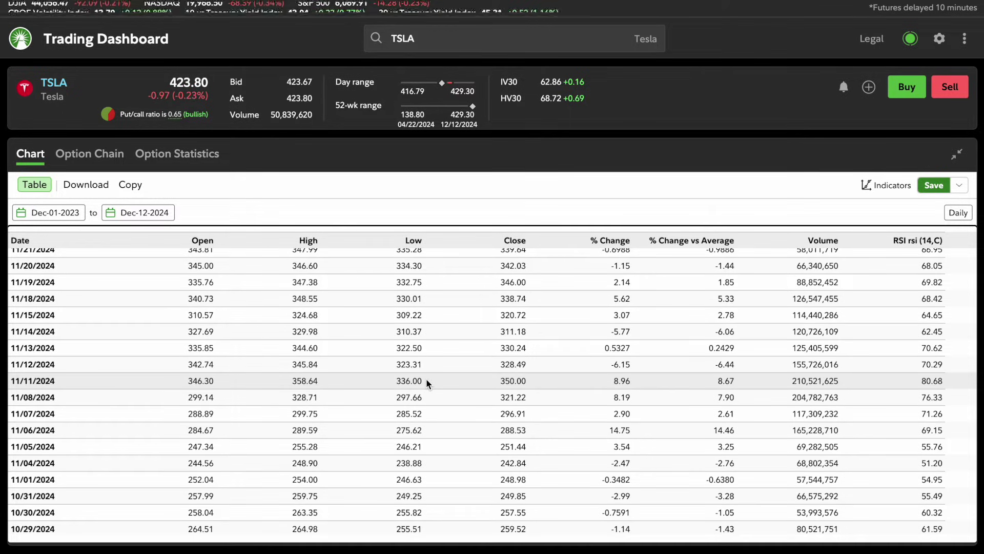
scroll(607, 378, up, 5)
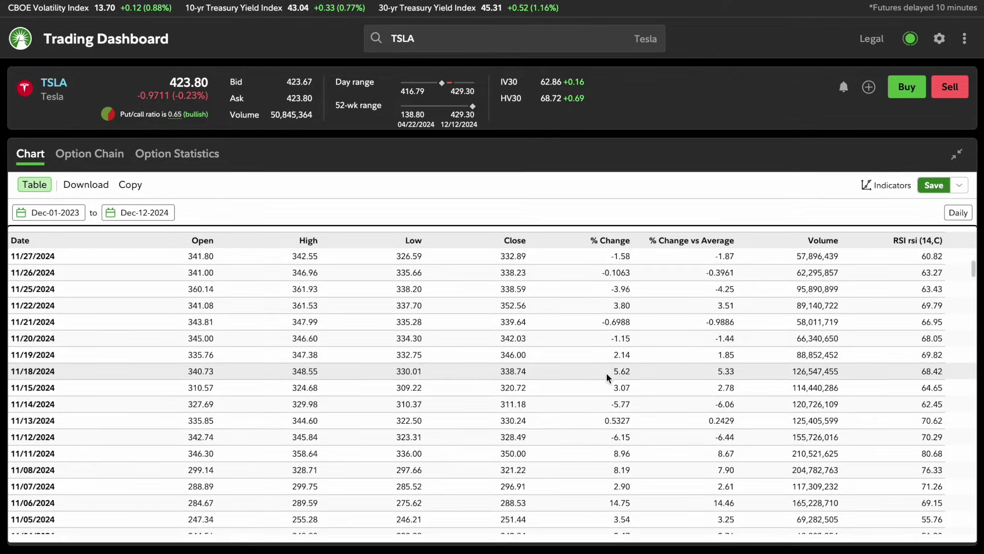
scroll(606, 372, up, 1)
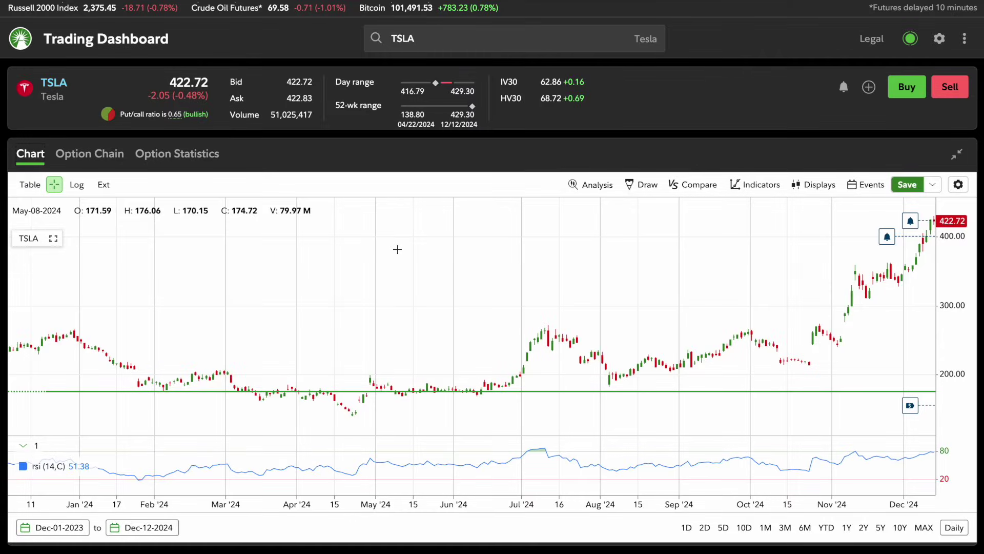
View Tesla's option chain and option statistics, examining today's total call and put volume in the Trade Breakdown
click(88, 155)
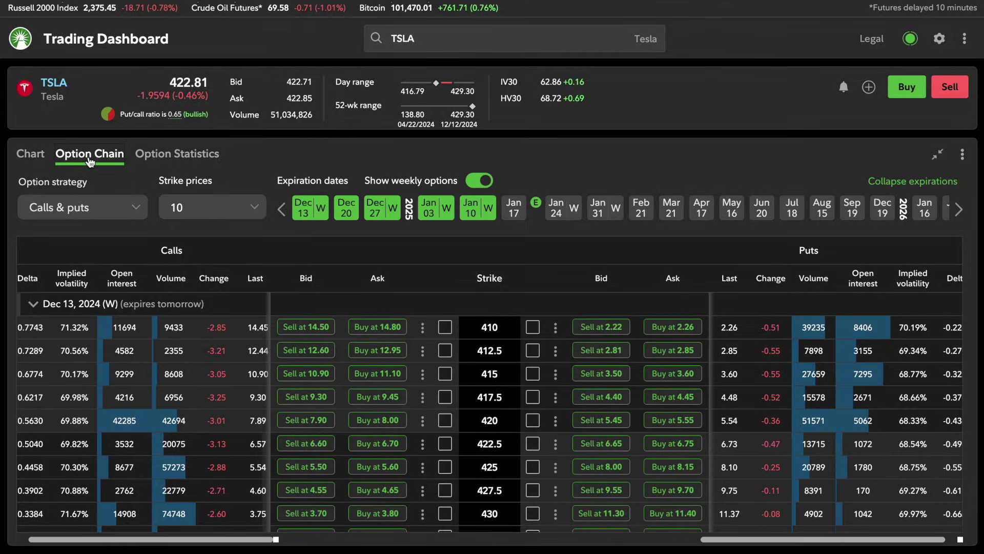
click(170, 156)
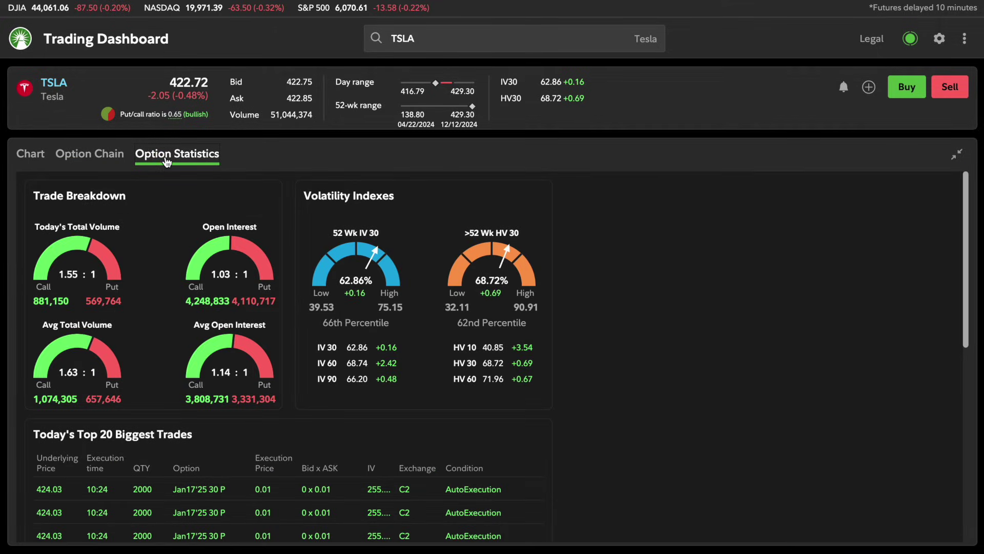
click(442, 43)
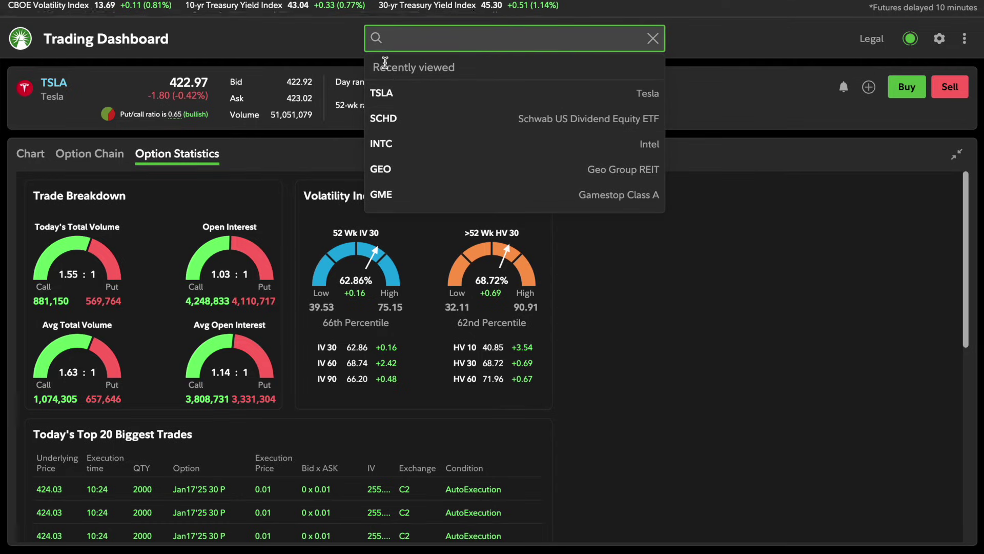
click(208, 156)
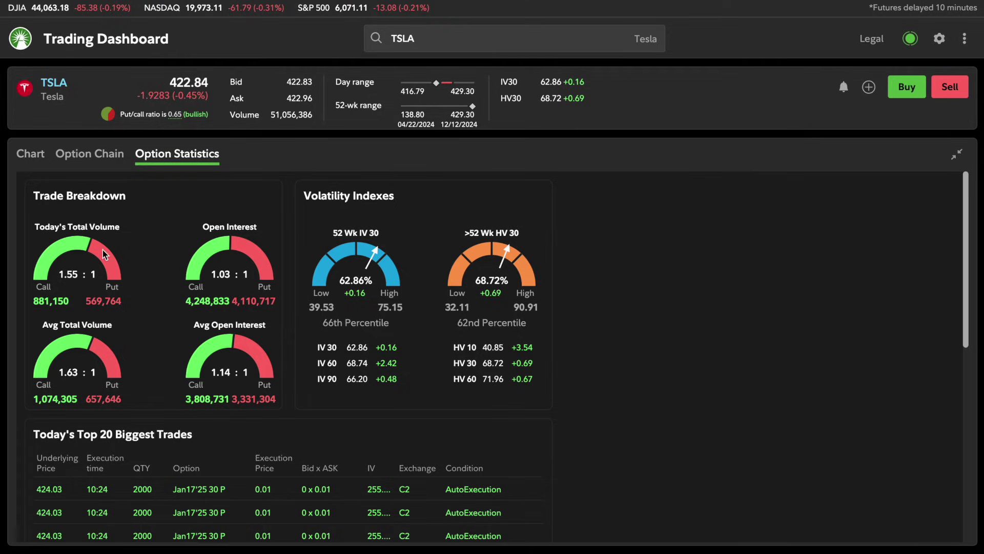
drag(34, 226, 126, 228)
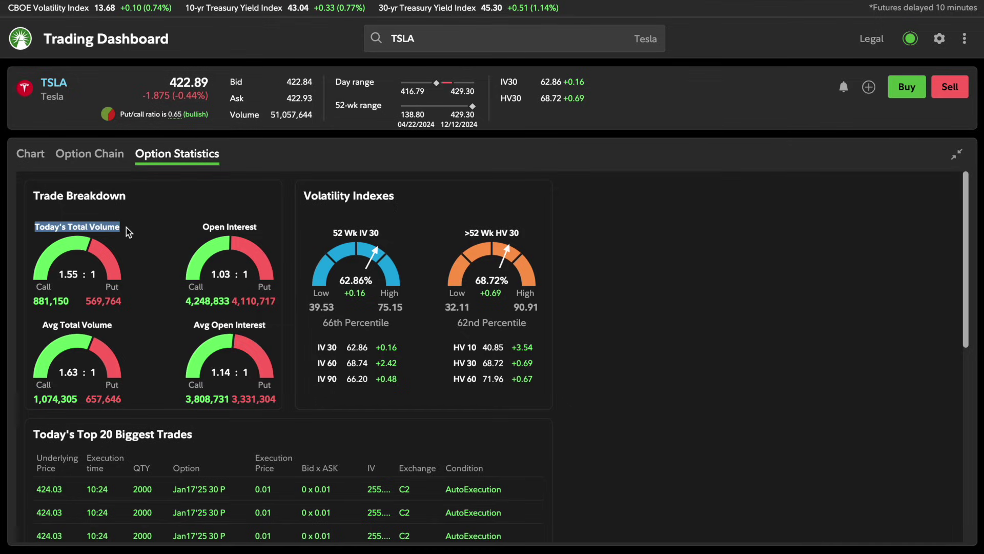
drag(34, 301, 117, 303)
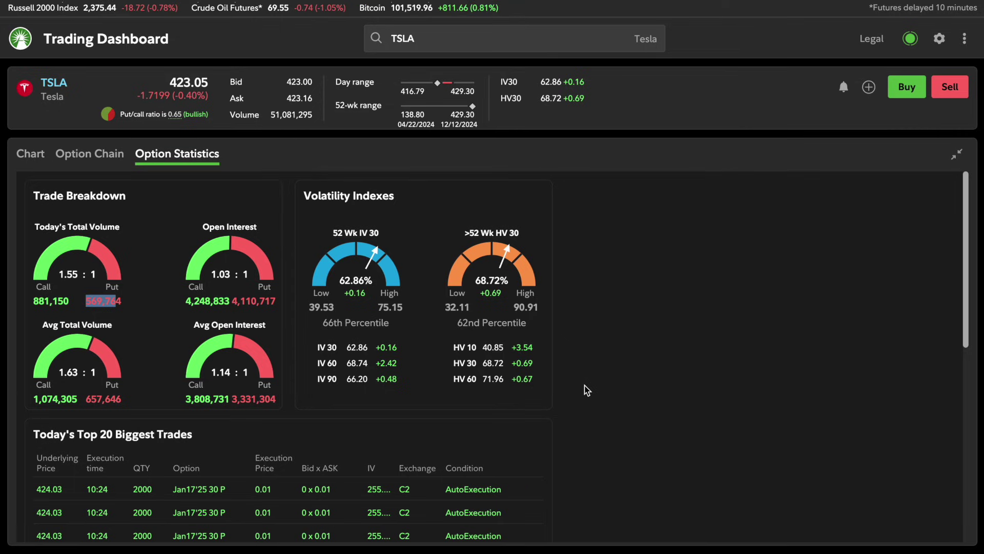
Examine the list of today's top 20 biggest Tesla option trades in the option statistics
scroll(587, 390, down, 3)
scroll(587, 387, down, 5)
scroll(587, 387, down, 2)
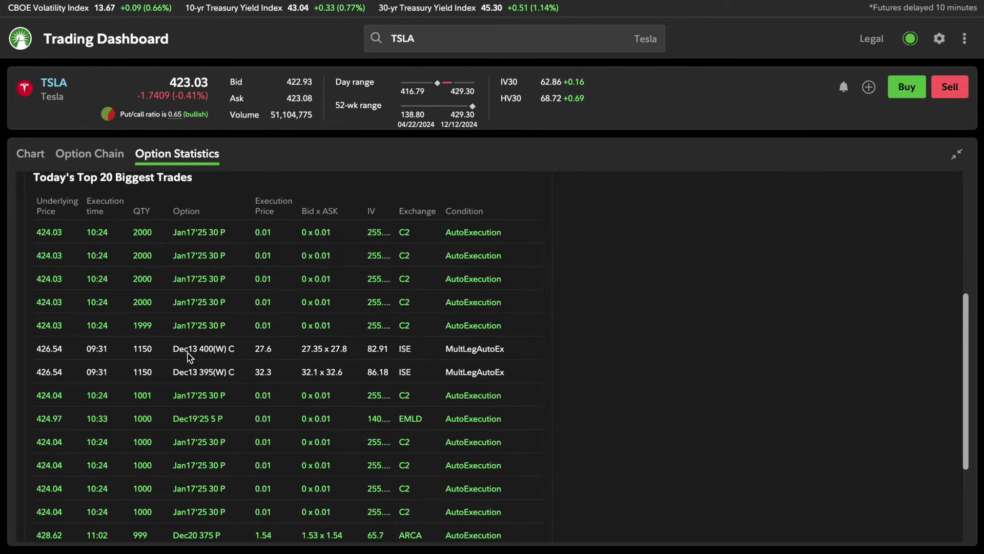
scroll(227, 369, down, 3)
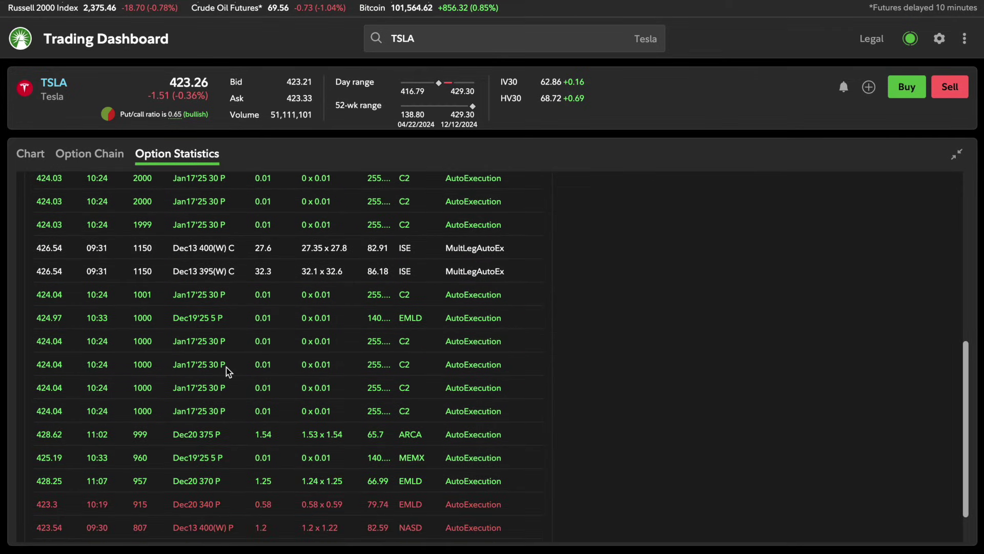
scroll(227, 367, up, 3)
scroll(227, 367, up, 3)
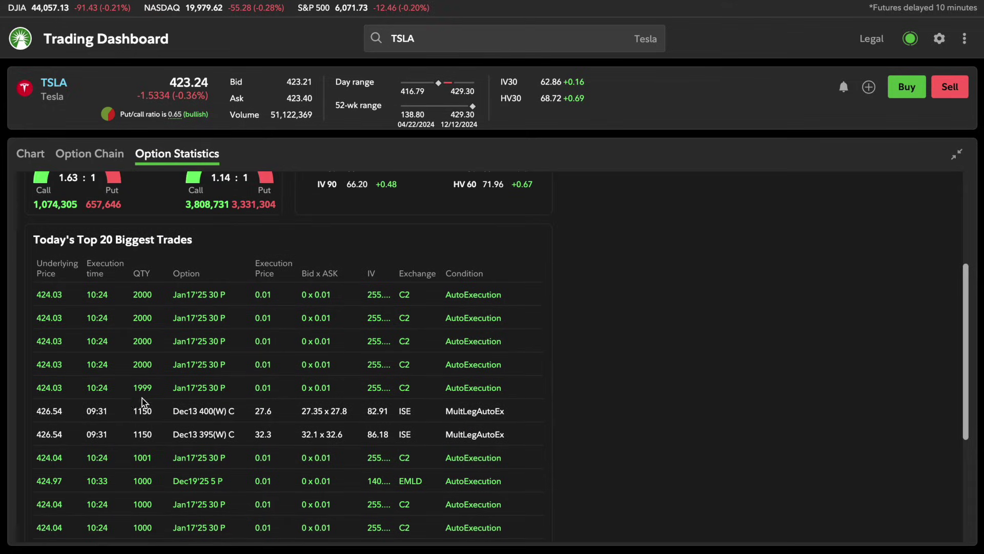
scroll(219, 304, up, 5)
scroll(219, 303, up, 1)
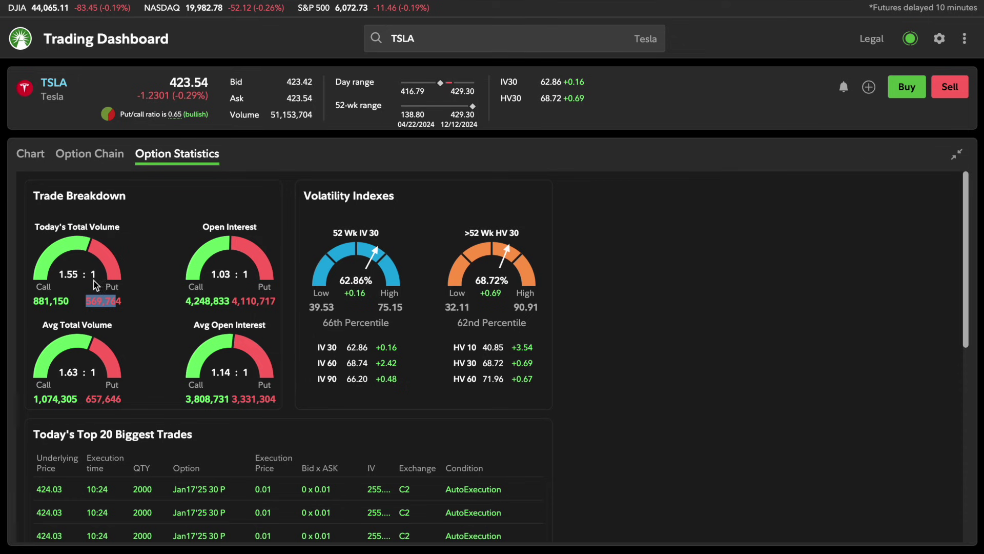
Return to Tesla's option chain and review the available option strategies from one leg to four legs
click(97, 156)
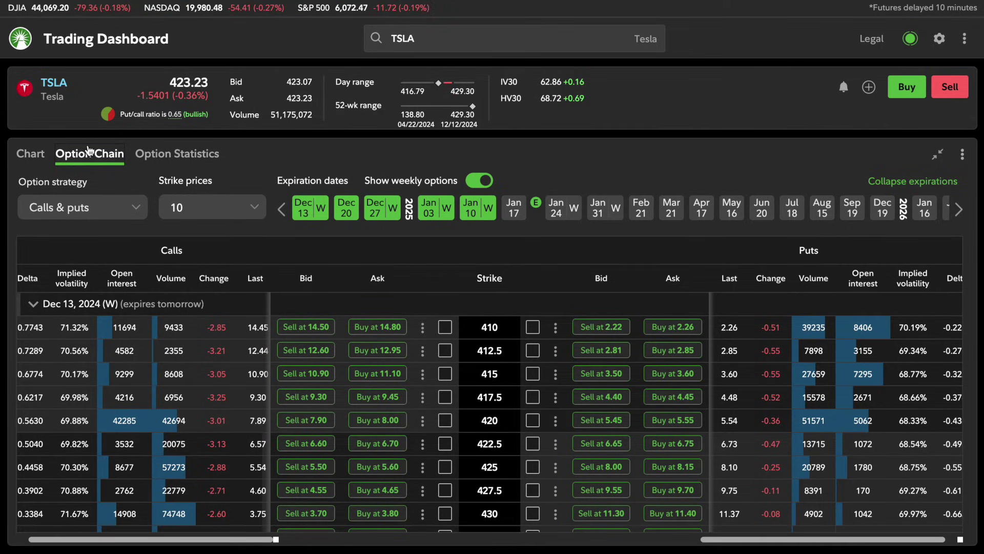
click(129, 210)
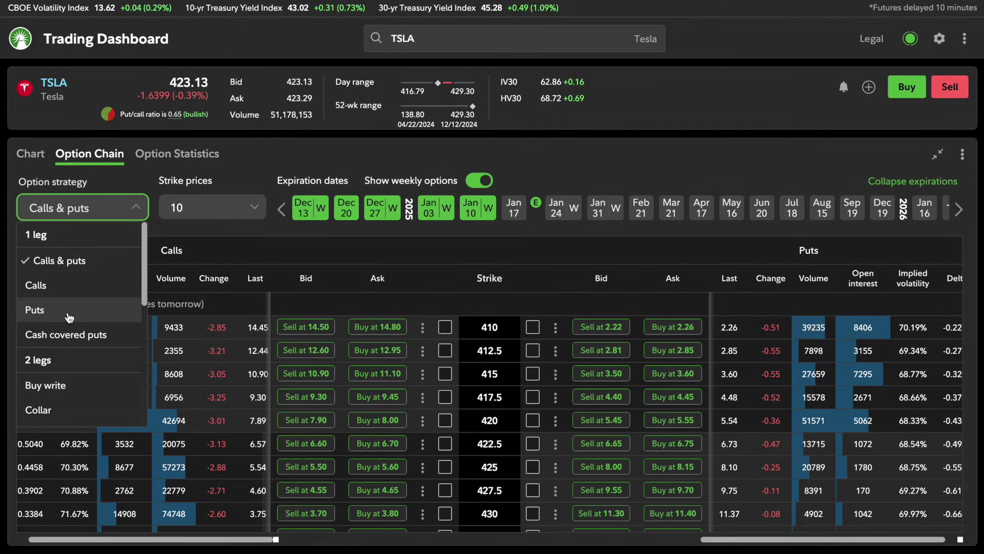
scroll(62, 384, down, 5)
scroll(61, 384, down, 3)
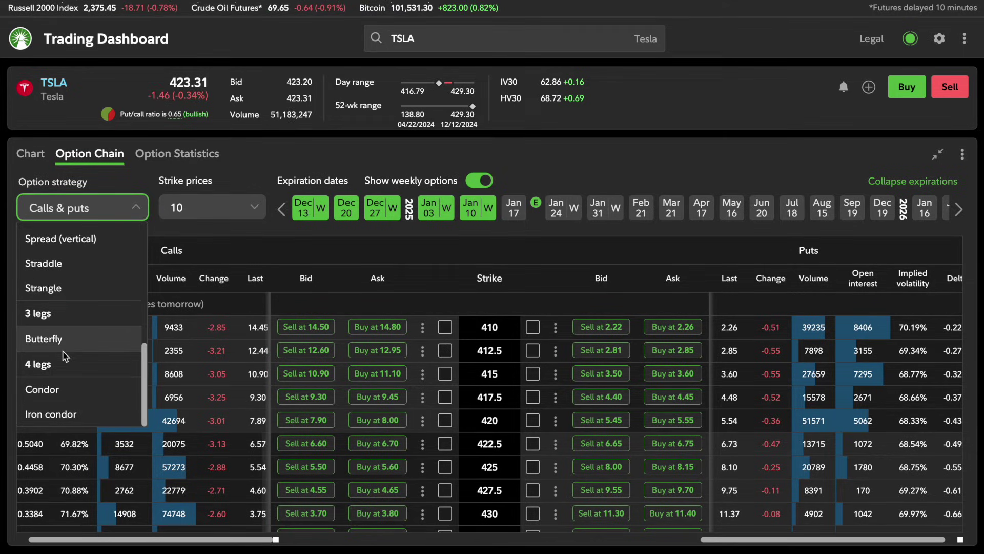
click(134, 209)
click(134, 209)
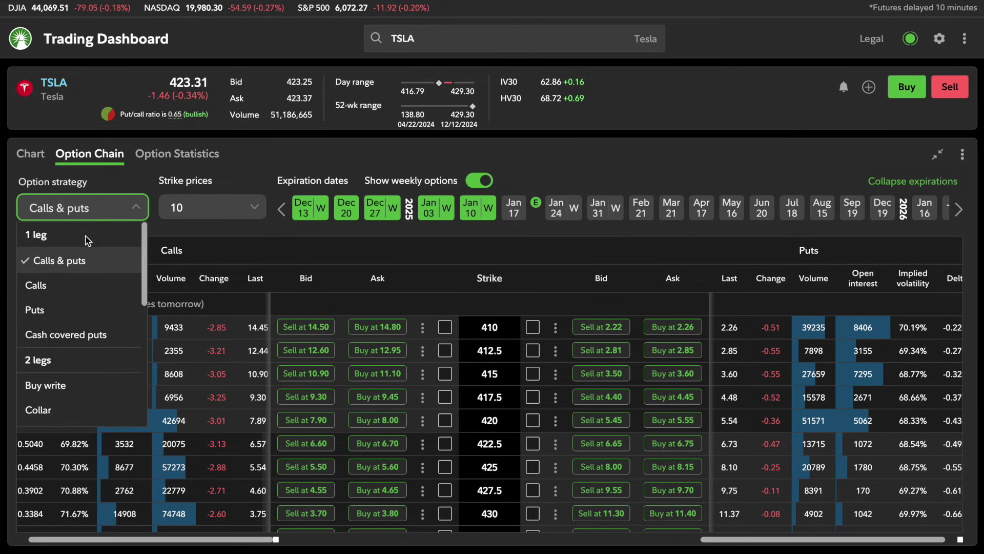
click(138, 208)
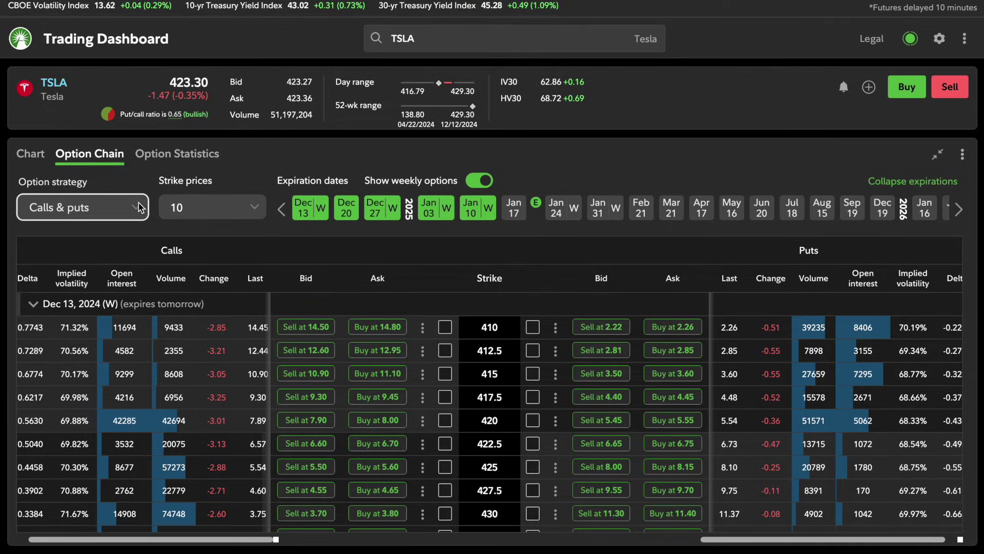
Set the number of strike prices shown in Tesla's option chain to 20
click(205, 208)
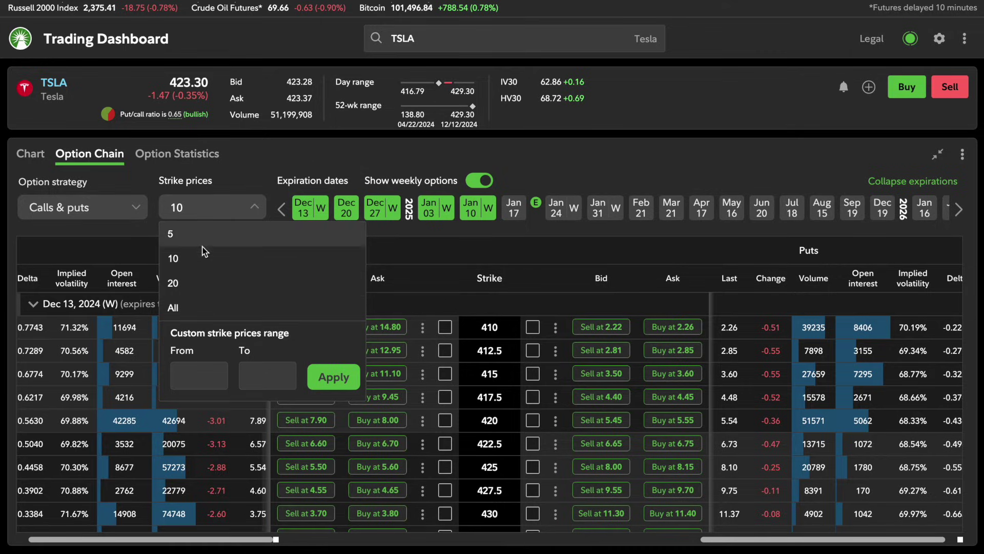
click(201, 288)
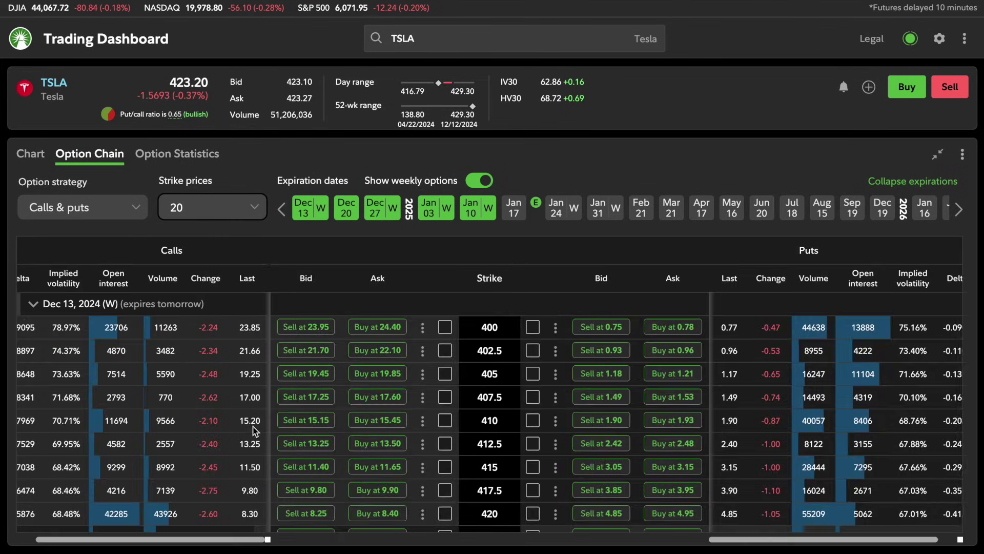
Limit Tesla's option chain to a custom strike price range between 380 and 420 and review the listed strikes
scroll(221, 389, down, 1)
scroll(223, 359, up, 1)
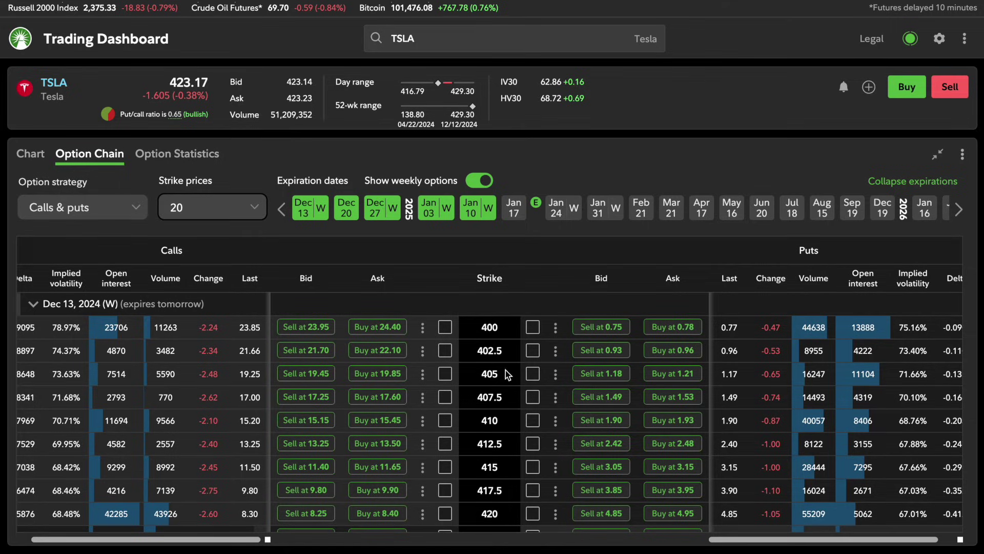
click(239, 209)
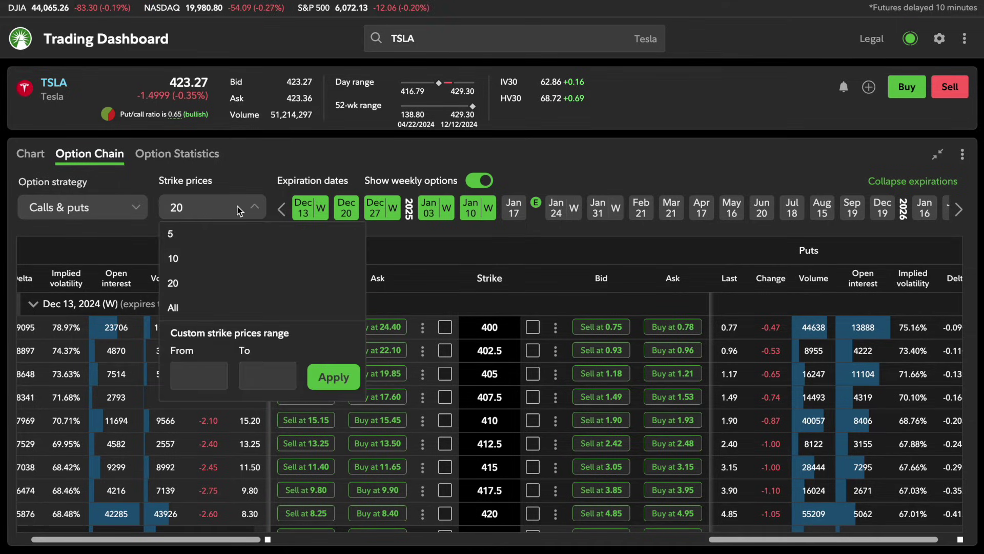
text(420)
click(266, 378)
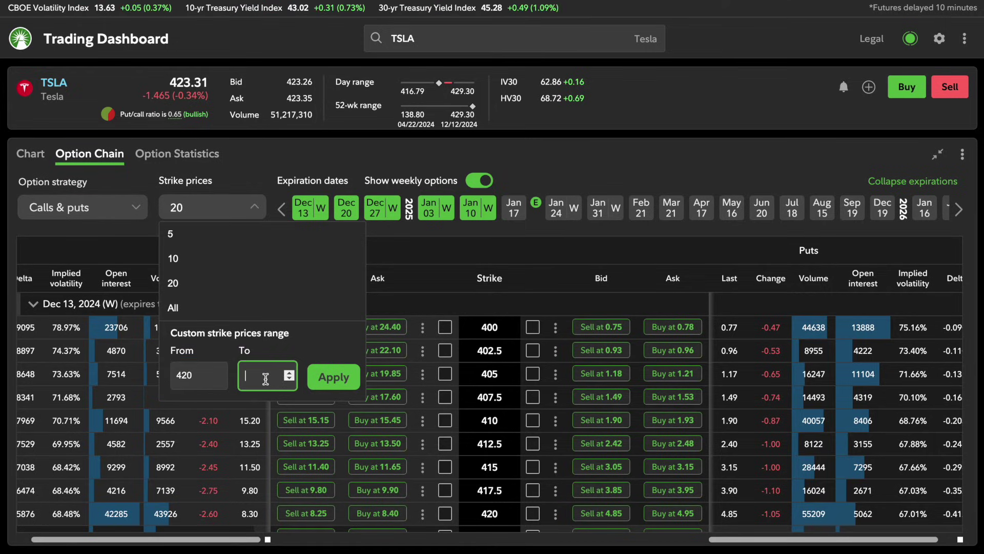
text(380)
click(324, 378)
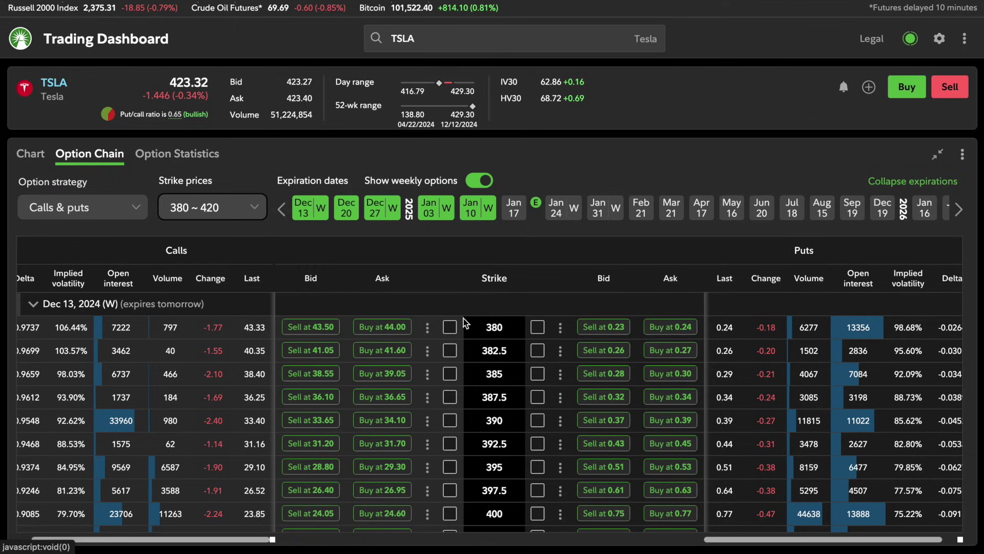
scroll(479, 342, down, 1)
scroll(478, 336, down, 5)
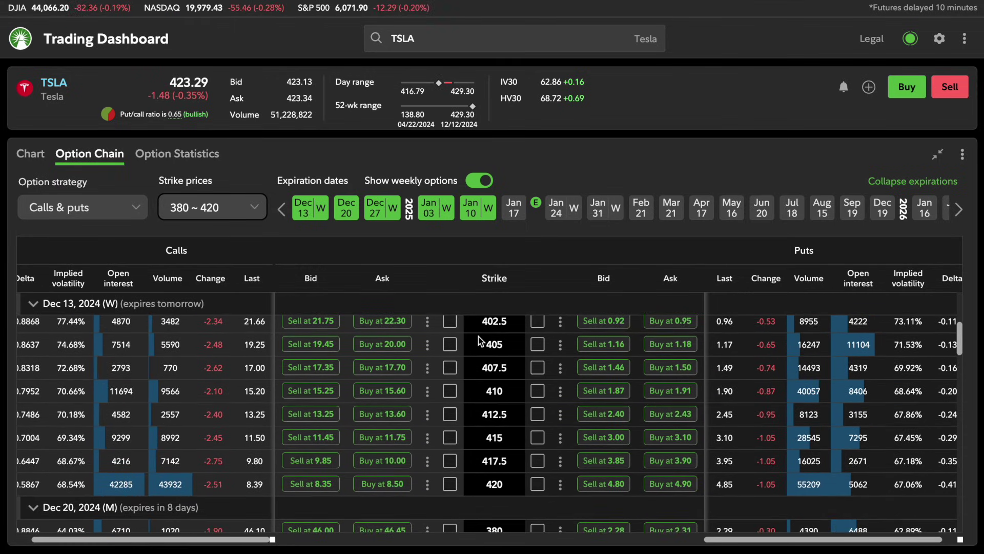
scroll(479, 336, up, 1)
Switch the option strategy to Calls, then to Puts, and restore the Calls & puts view
click(113, 207)
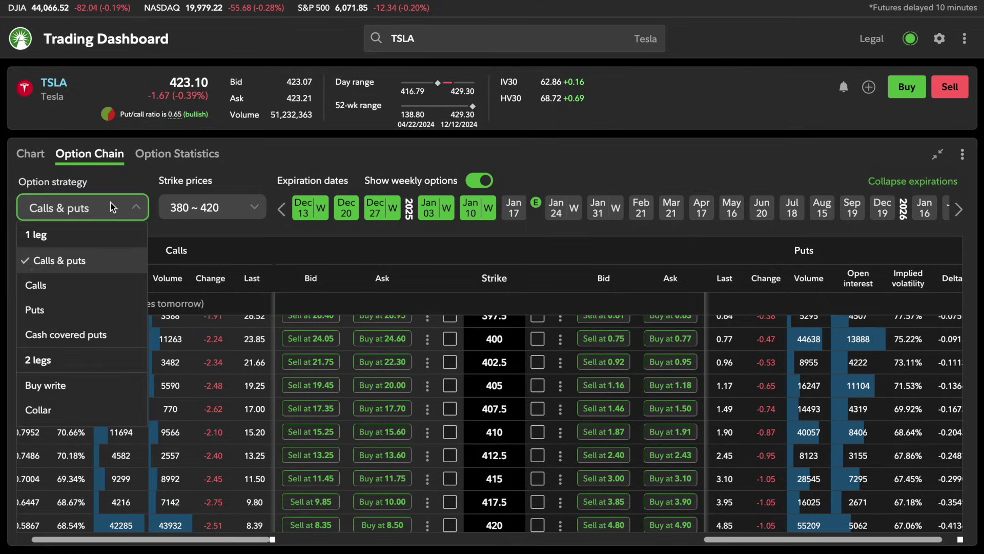
click(78, 283)
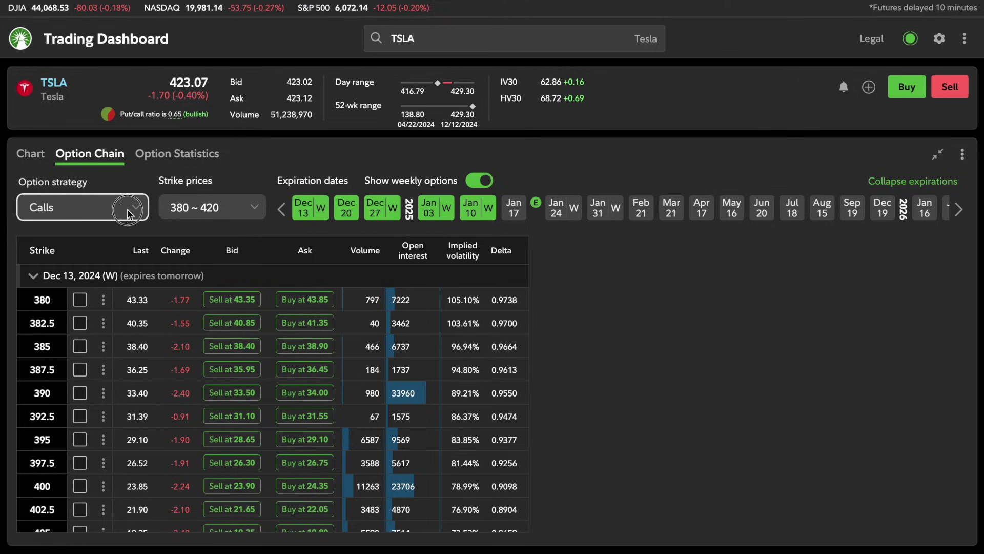
click(73, 209)
click(57, 311)
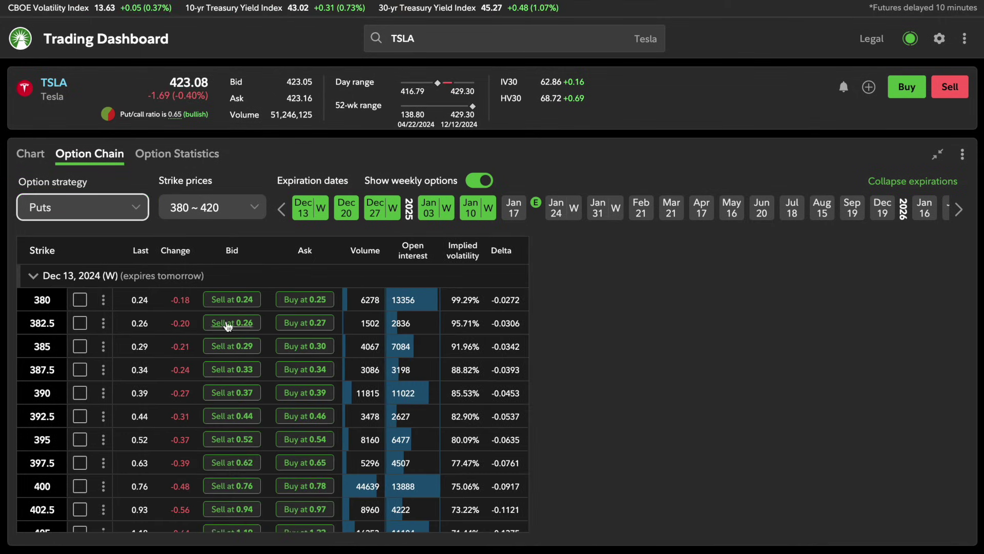
click(128, 210)
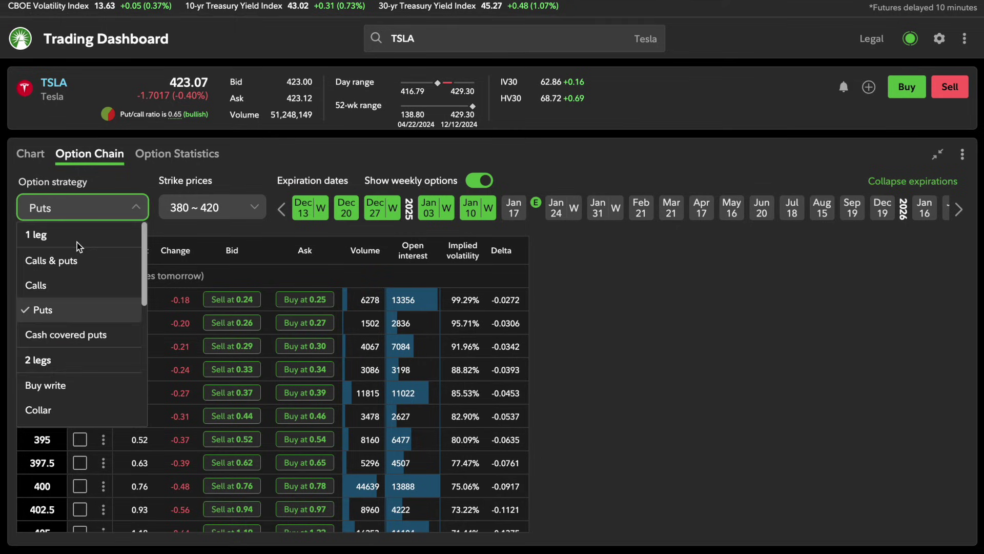
click(60, 257)
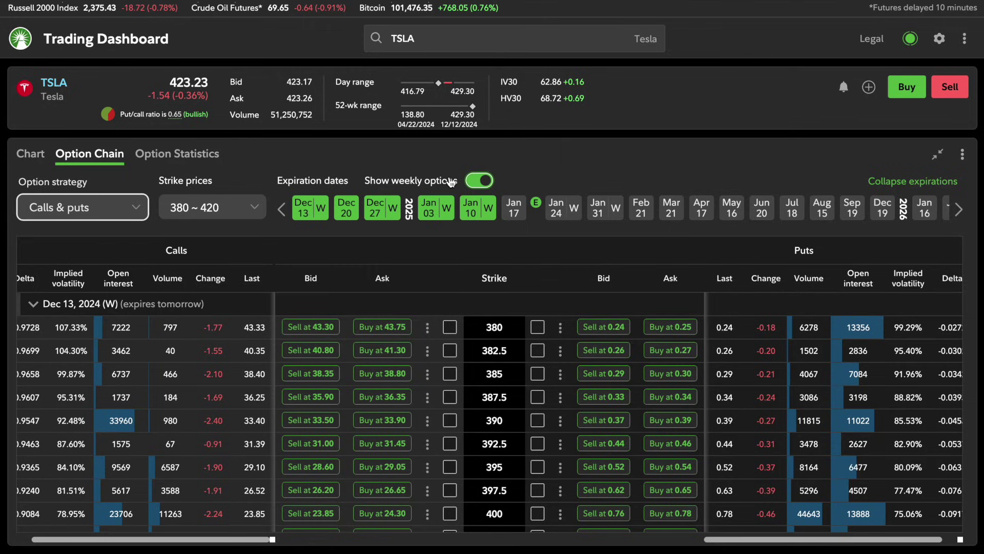
Hide and re-show the weekly options, and deselect the other expiration dates so only Jan 03, 2025 stays selected
click(484, 182)
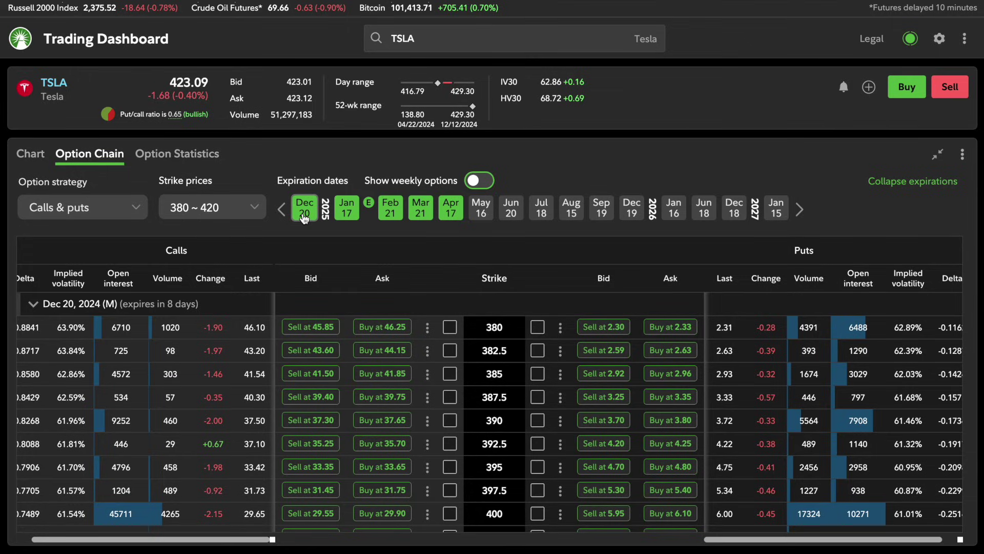
click(480, 182)
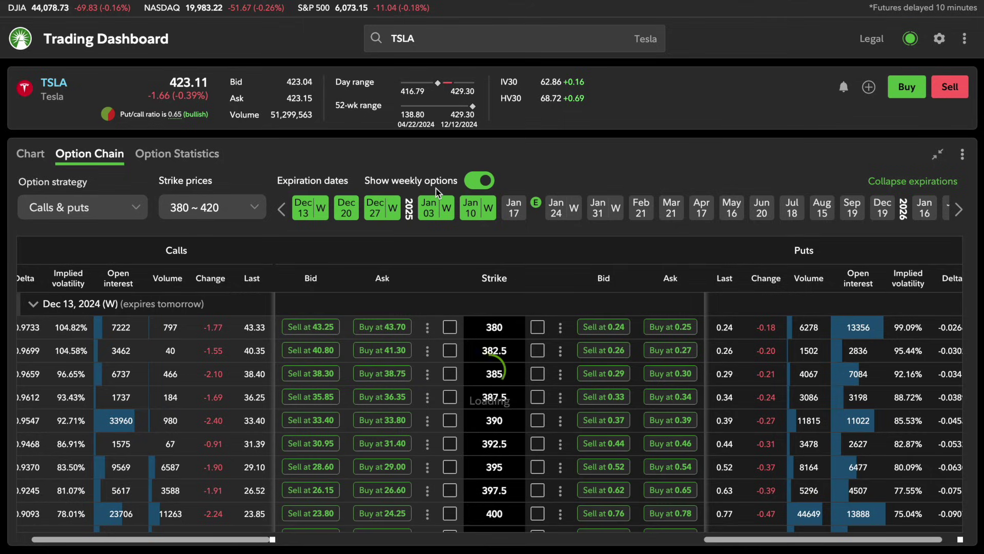
click(305, 208)
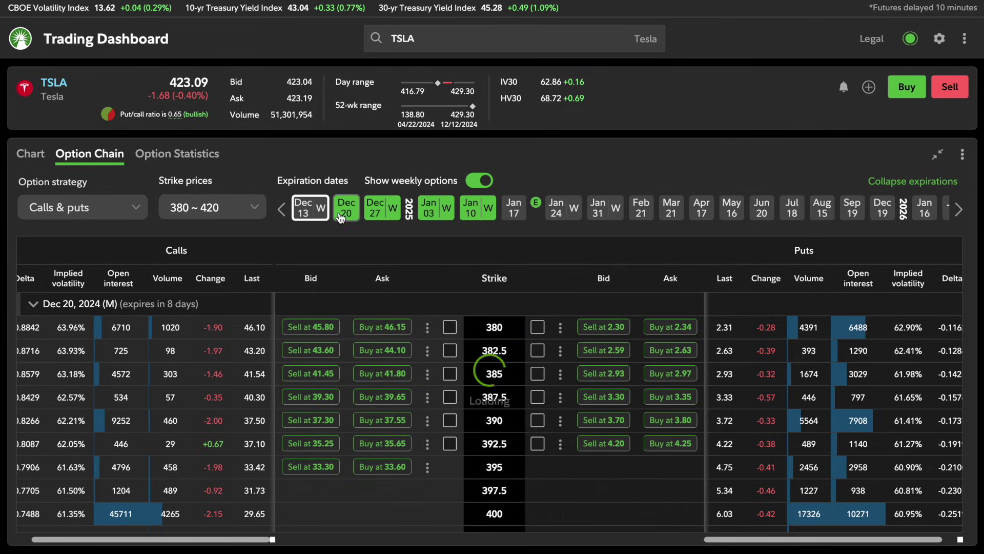
click(347, 215)
click(376, 215)
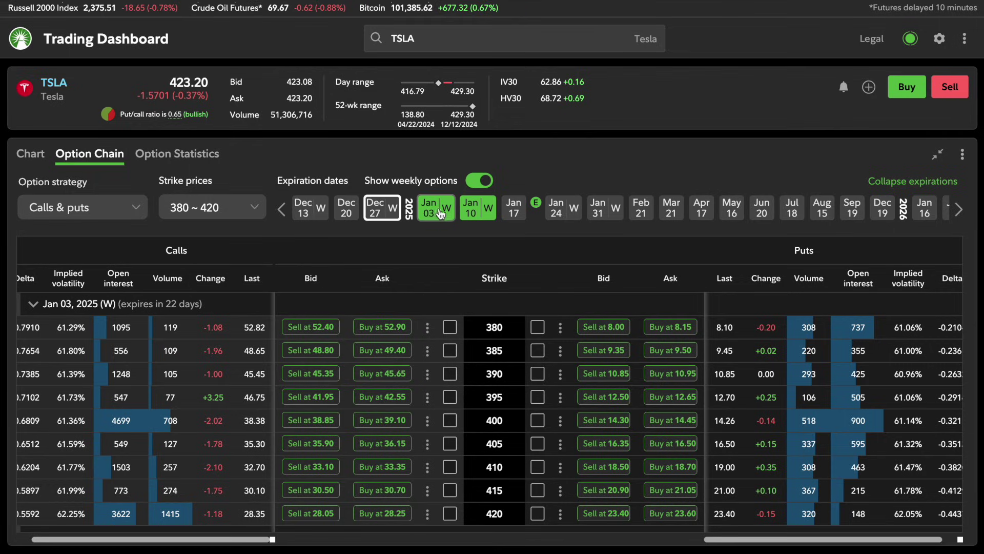
click(443, 208)
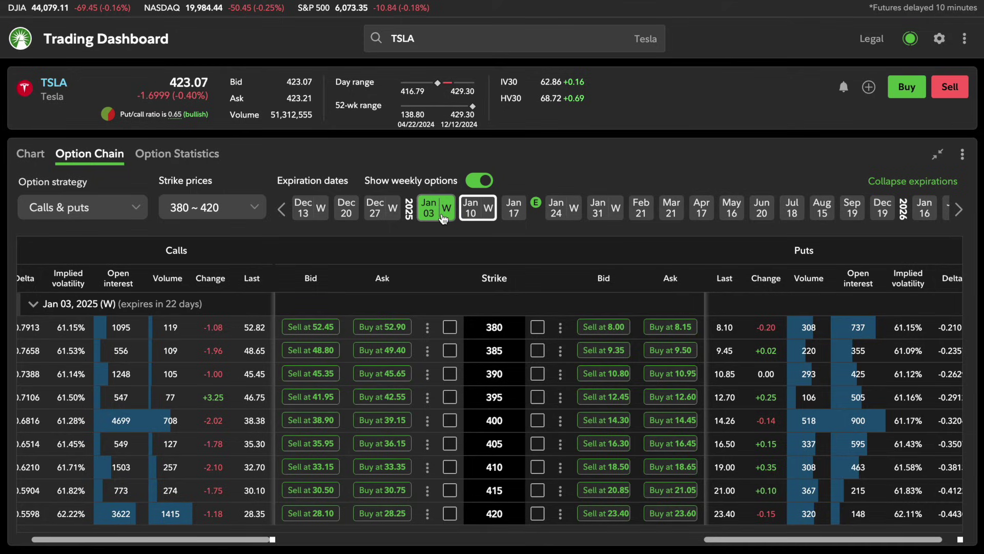
Set the number of strike prices to 10 and review the calls and puts for the Jan 03, 2025 expiration
click(234, 208)
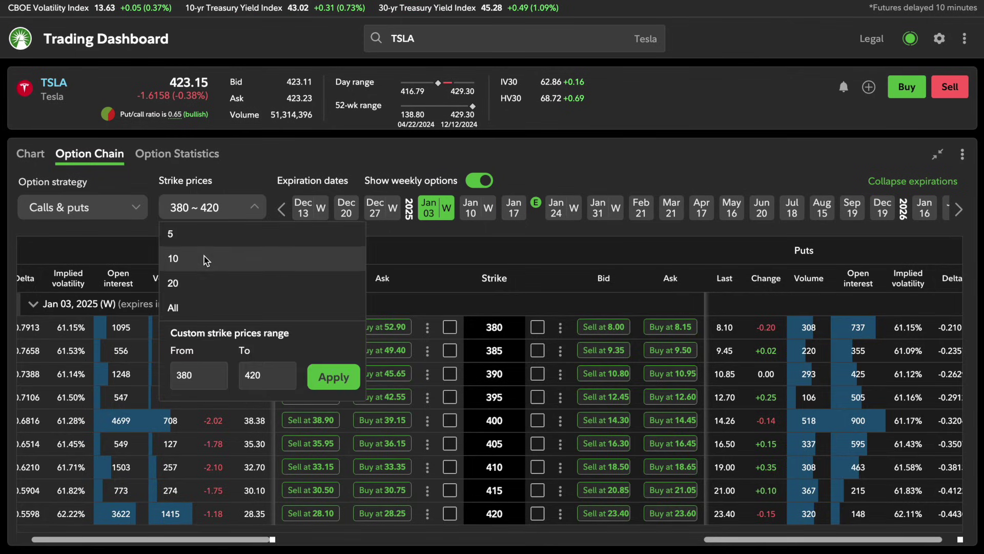
click(204, 256)
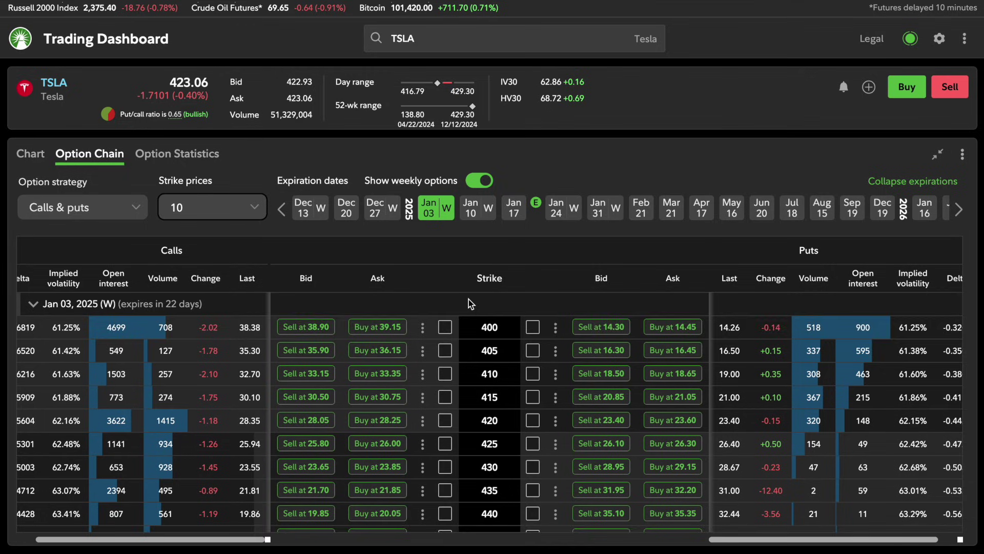
scroll(469, 303, down, 1)
scroll(468, 302, up, 1)
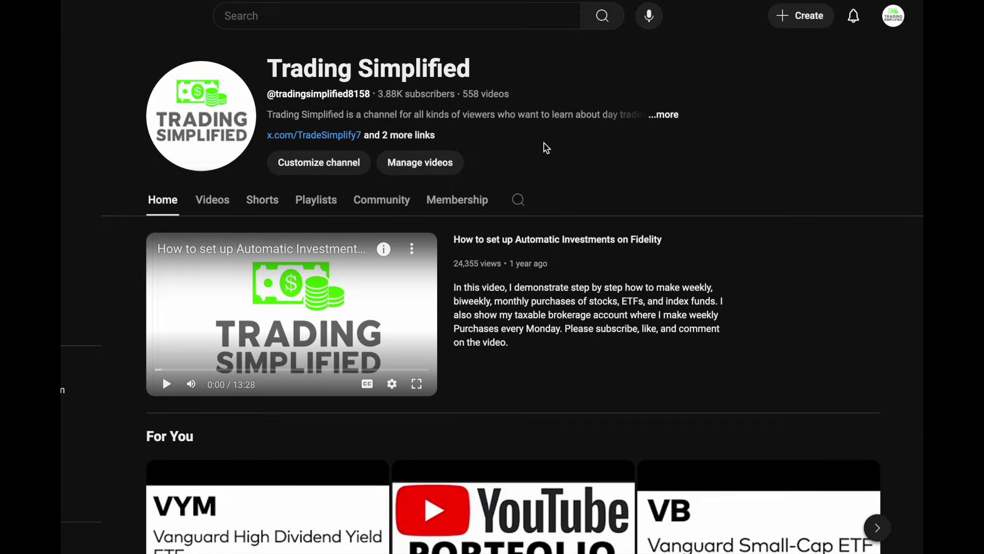
On the Trading Simplified YouTube channel, view the About details and open the full Fidelity Index Funds & ETFs playlist
click(666, 115)
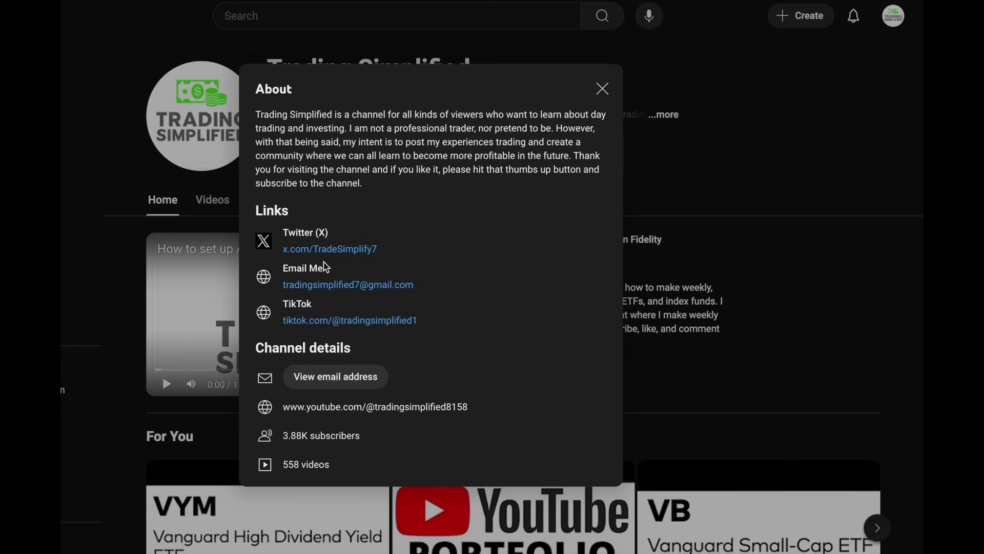
click(603, 90)
click(312, 204)
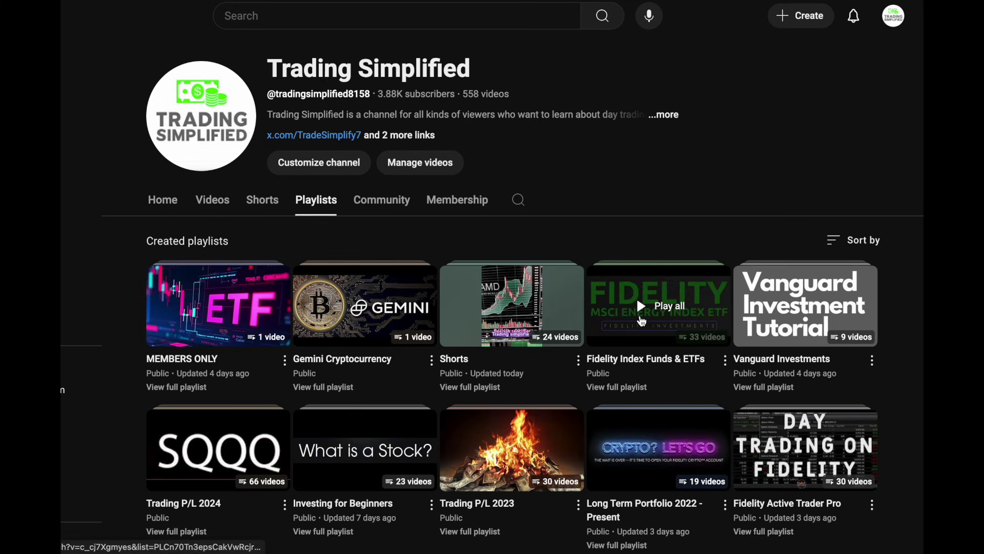
click(634, 389)
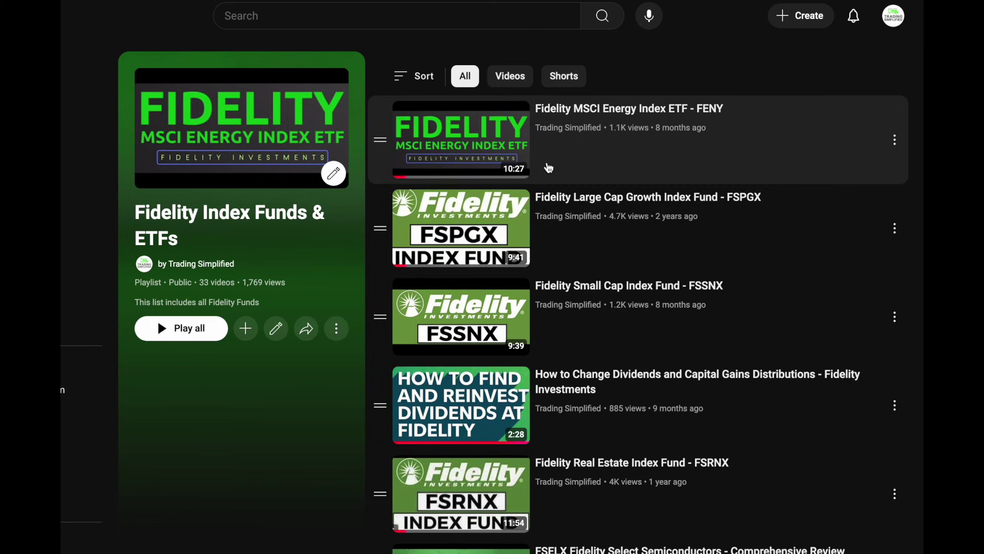
Browse the videos in the Fidelity Index Funds & ETFs playlist and return to the start of the list
scroll(541, 263, down, 1)
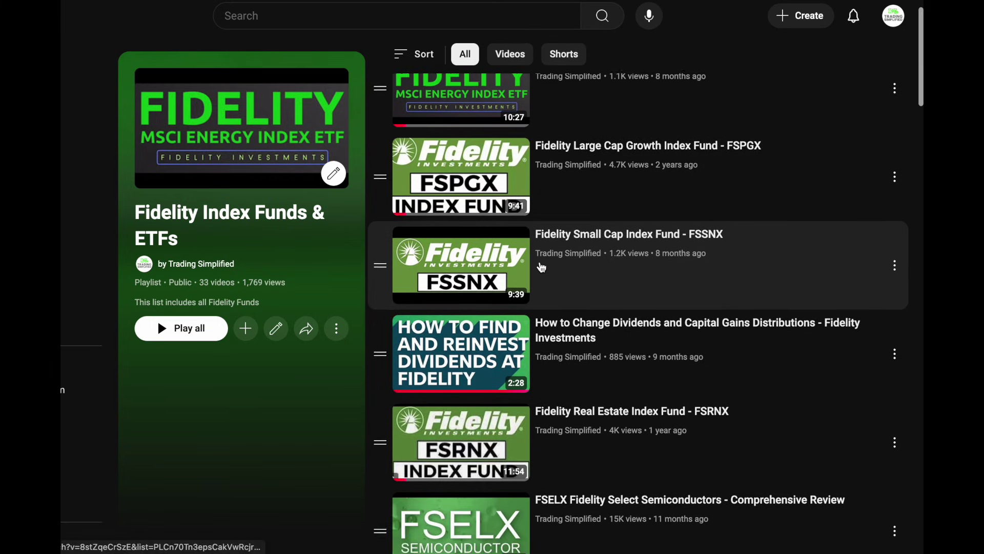
scroll(542, 266, down, 2)
scroll(541, 267, down, 4)
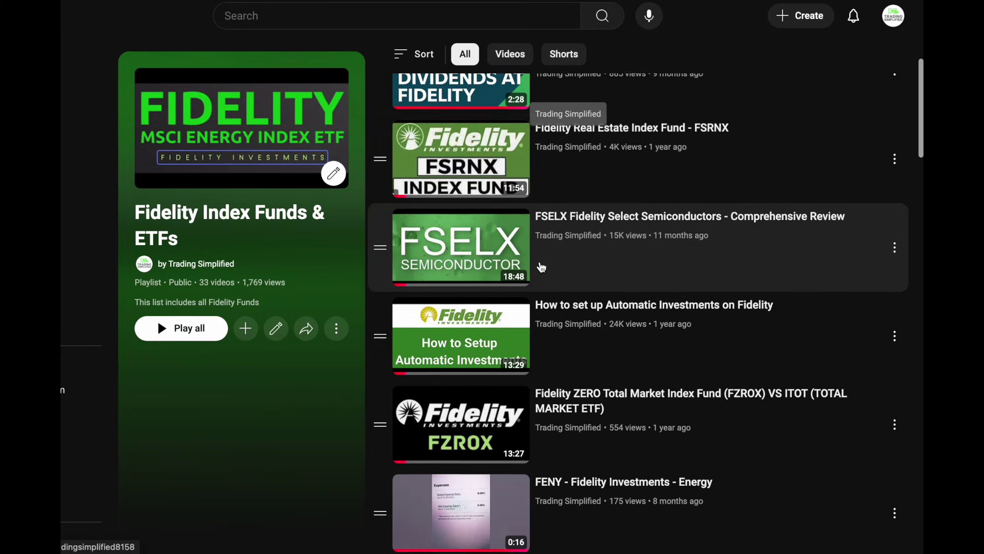
scroll(541, 266, down, 4)
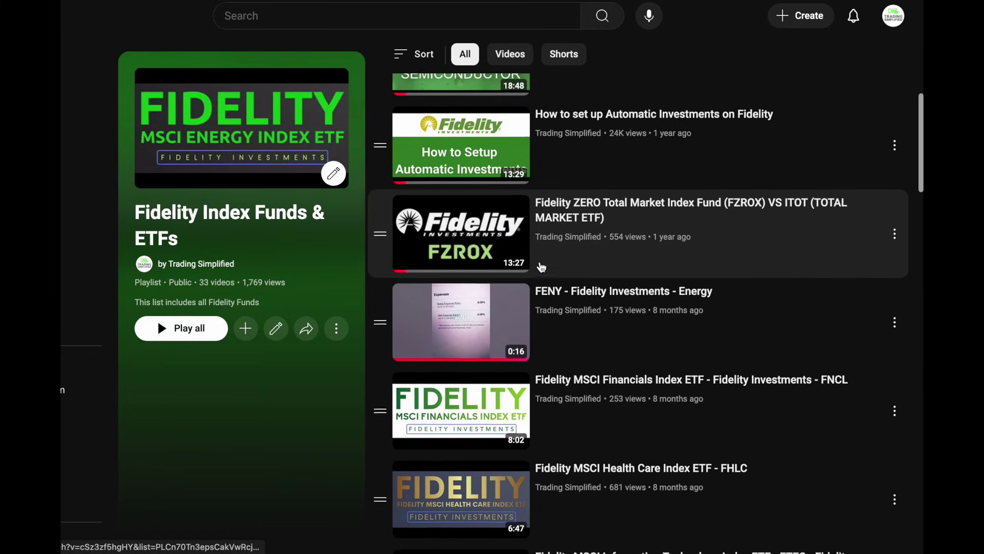
scroll(542, 266, down, 5)
scroll(541, 267, down, 8)
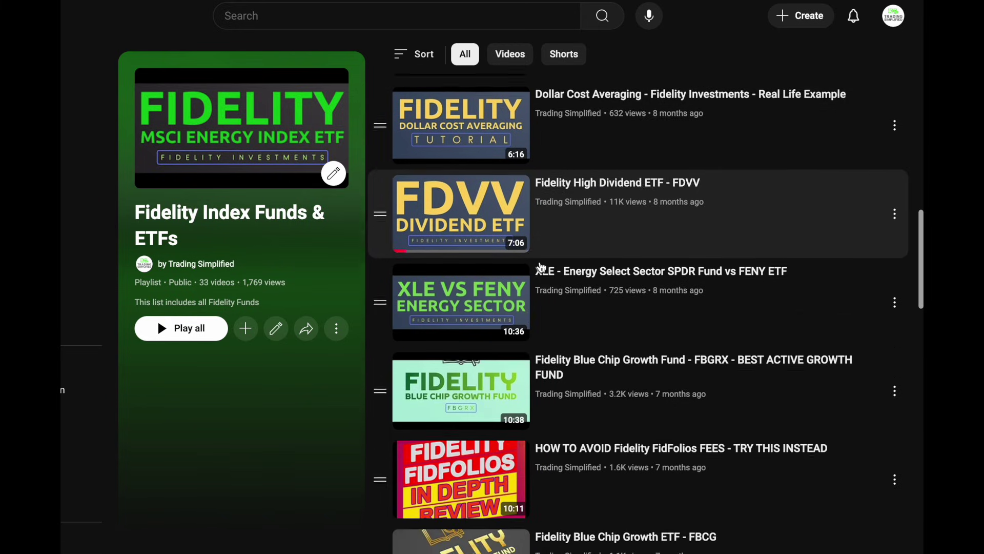
scroll(542, 267, down, 6)
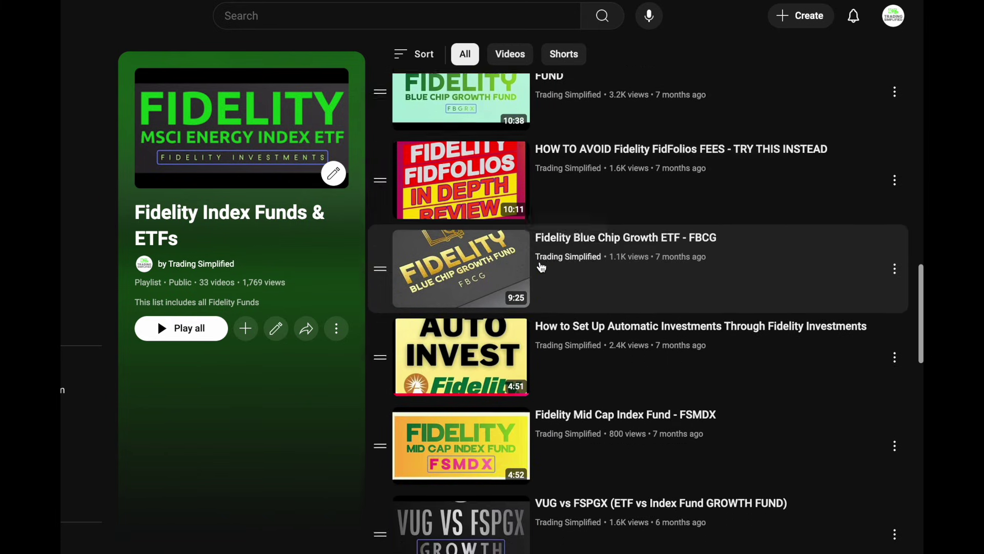
scroll(541, 267, down, 10)
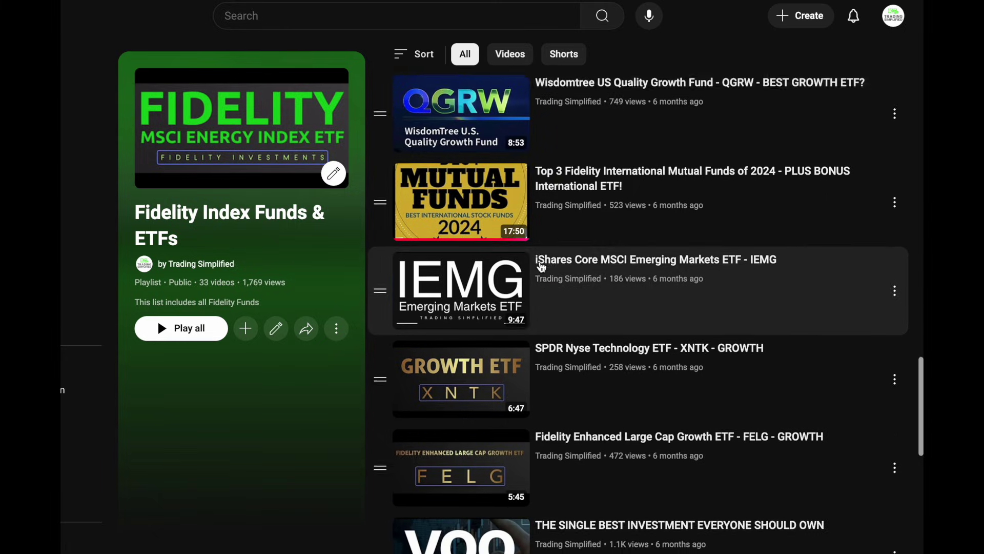
scroll(541, 266, down, 6)
scroll(542, 267, up, 20)
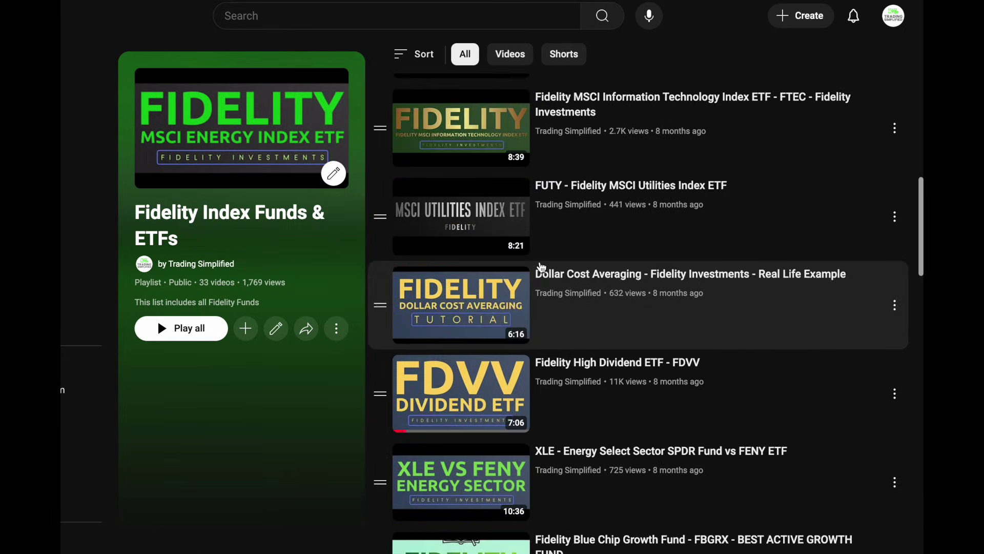
scroll(542, 267, up, 15)
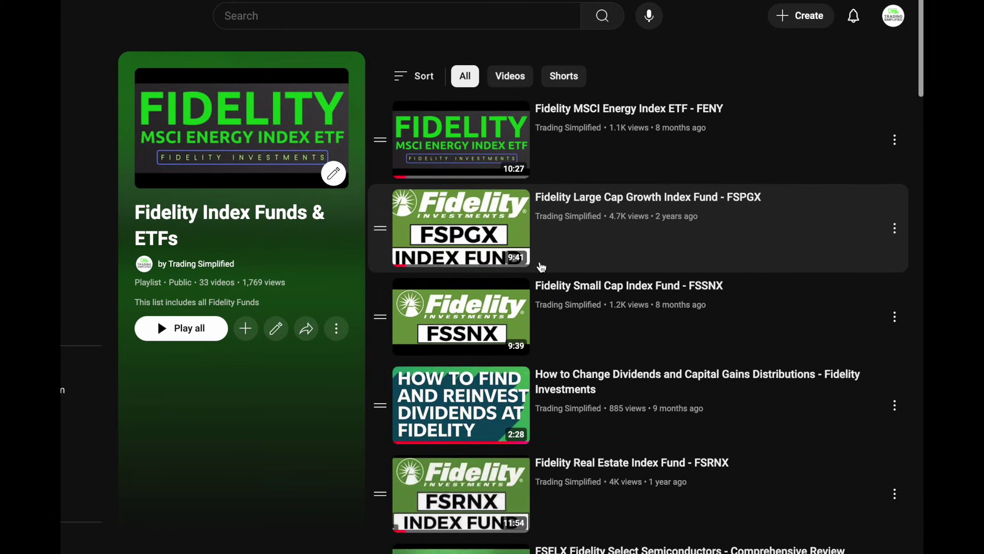